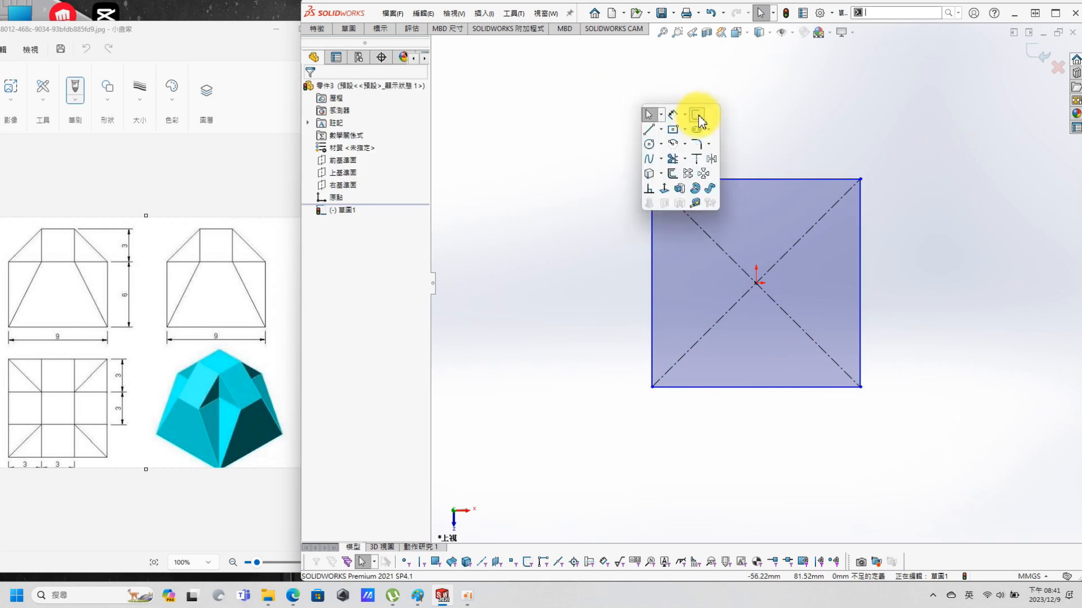
Dimension the top edge of the centred square sketch to 9 mm
left_click(674, 116)
left_click(755, 180)
left_click(747, 145)
type("9")
key("Return")
key("Escape")
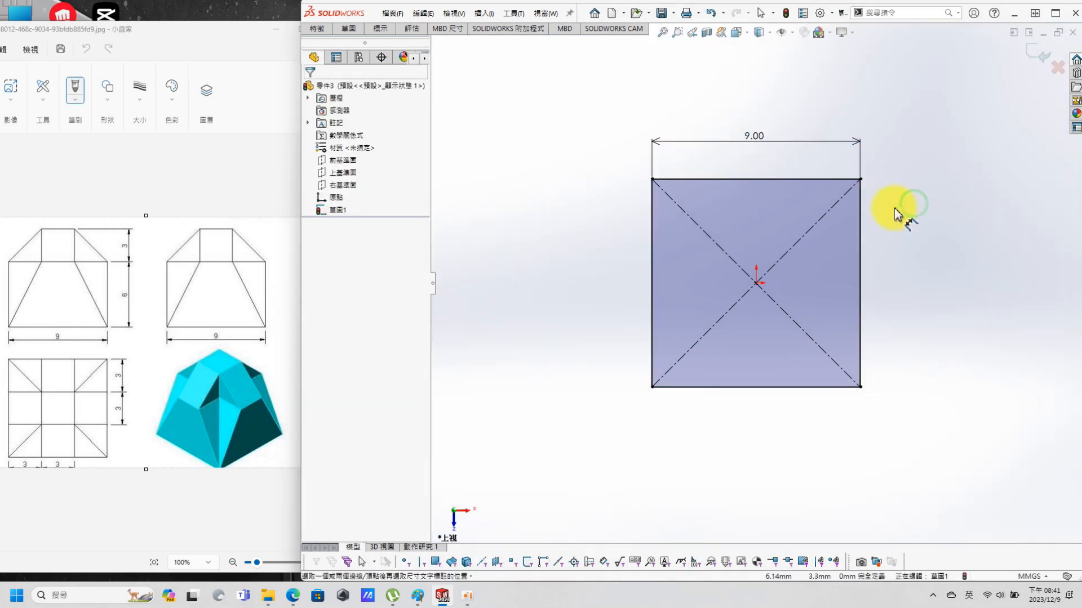
Extrude the square sketch into a solid block with a depth of 9 mm
key("s")
left_click(922, 309)
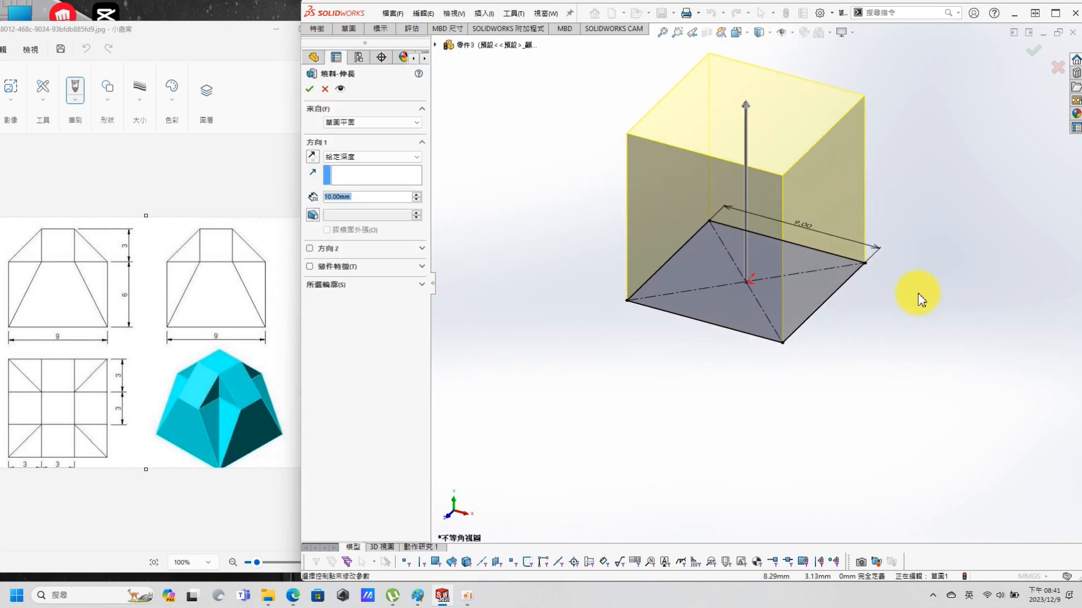
type("9")
key("Return")
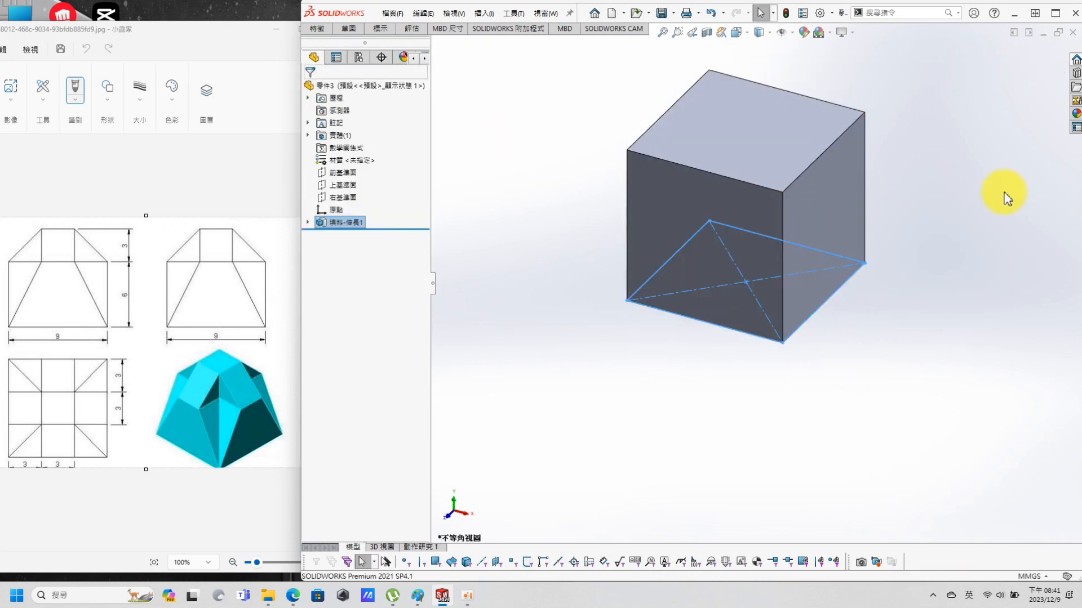
Chamfer all edges of the block's top face with a distance of 3 mm at 45 degrees
left_click(635, 100)
scroll(728, 96, "down", 2)
key("s")
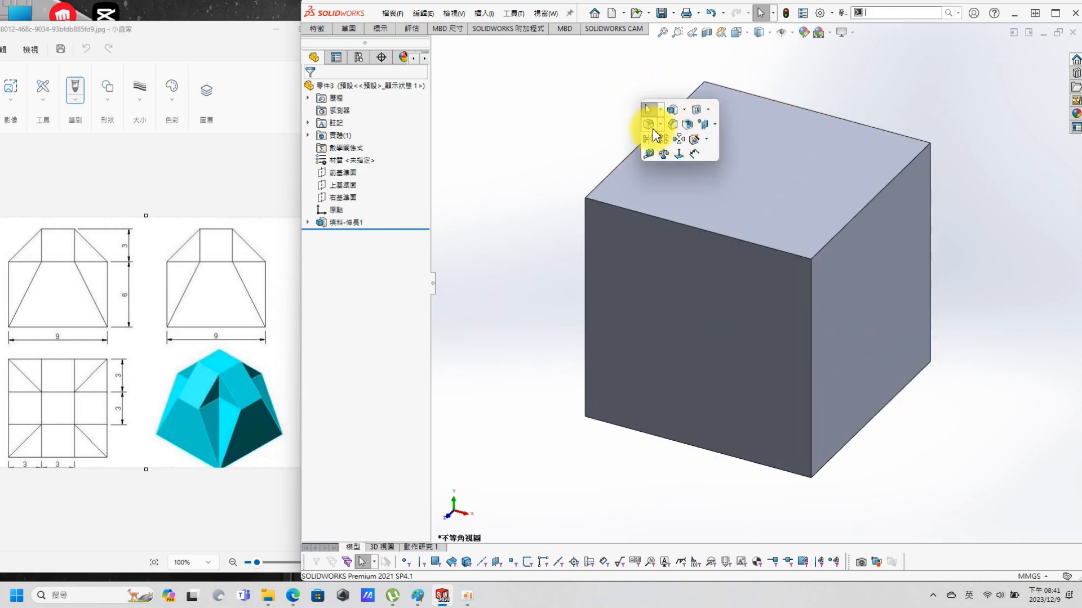
left_click(659, 125)
left_click(657, 151)
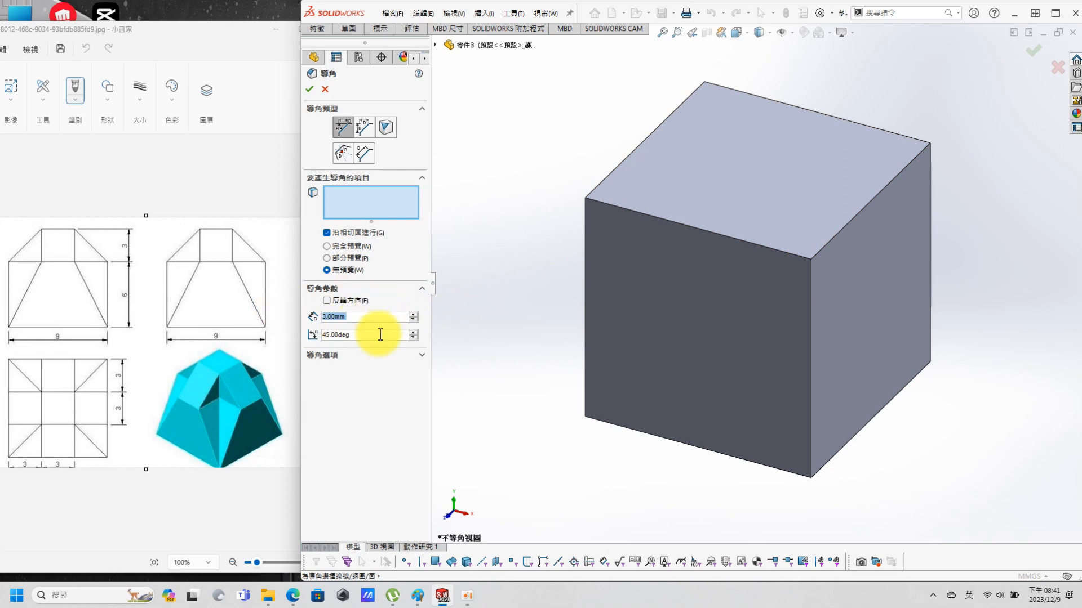
left_click(723, 167)
left_click(309, 89)
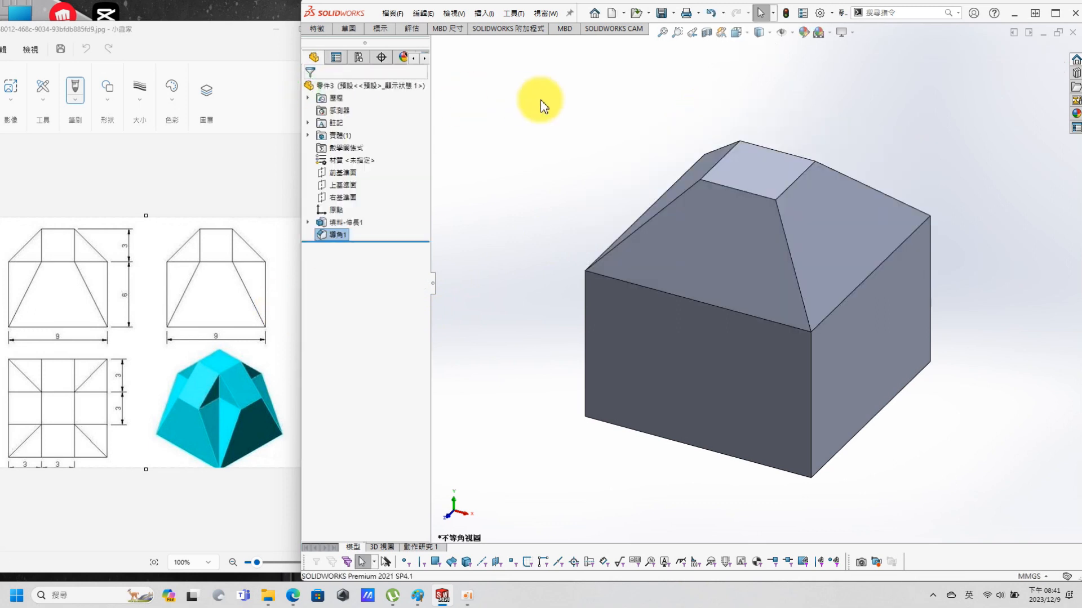
Sketch a 3 by 3 mm corner rectangle on the top face, from its front-right corner to the block's outer front-right corner
left_click(758, 176)
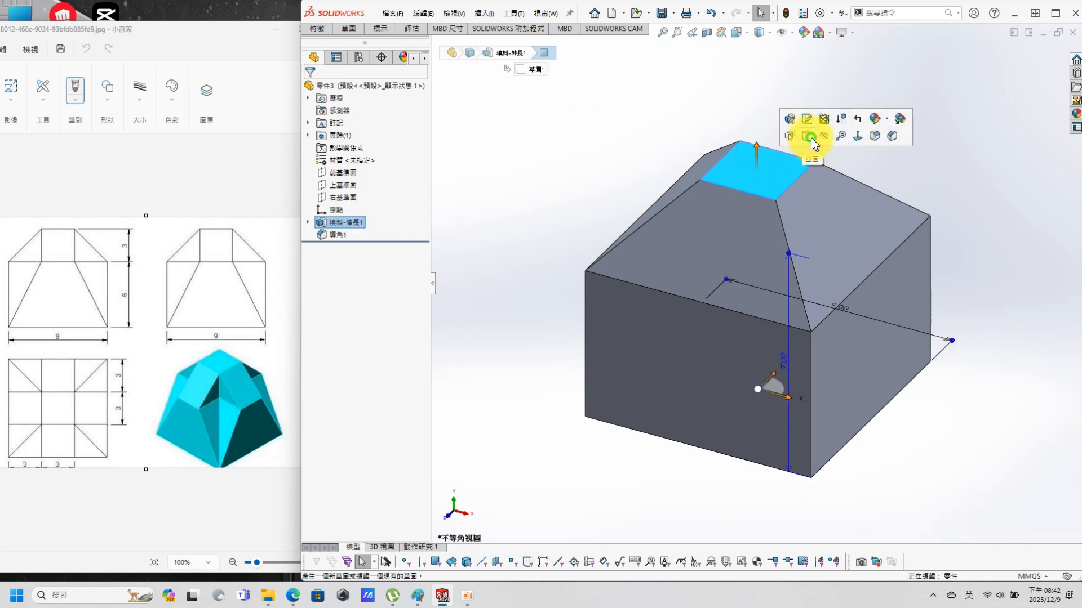
left_click(810, 137)
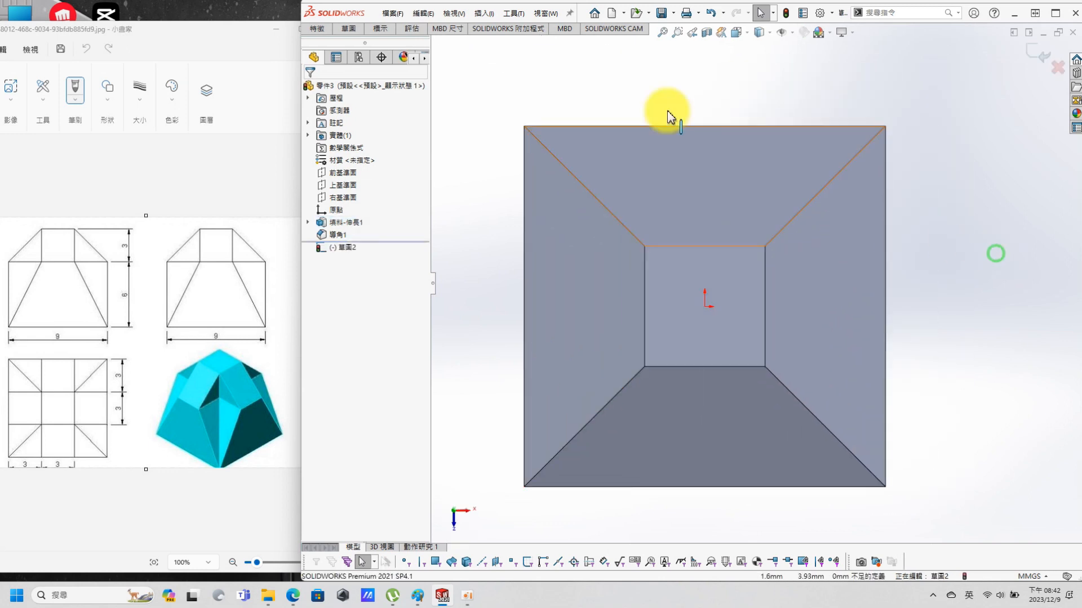
key("s")
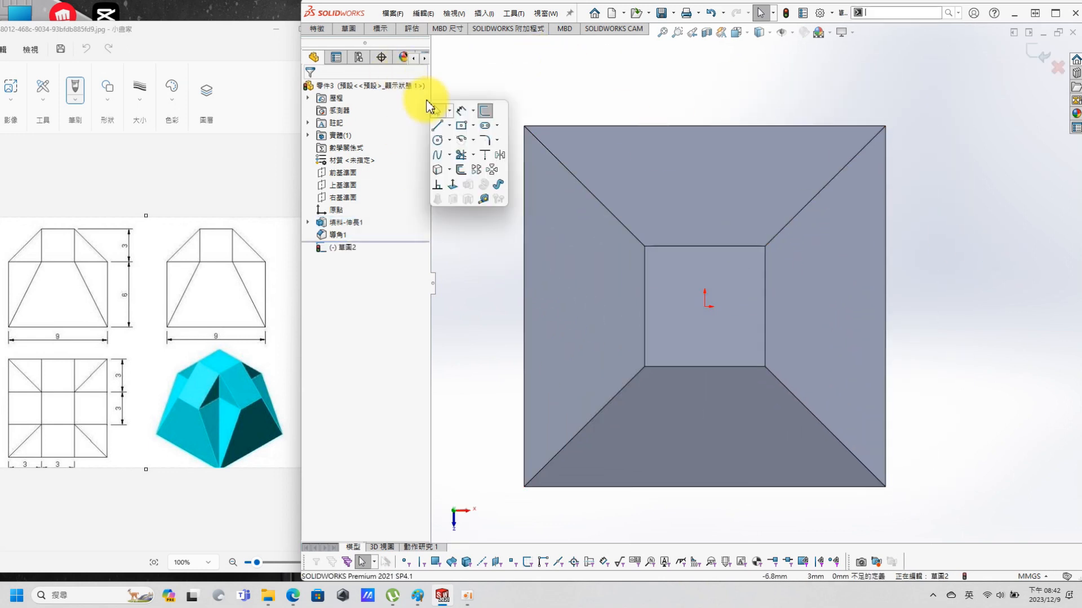
left_click(475, 128)
left_click(460, 142)
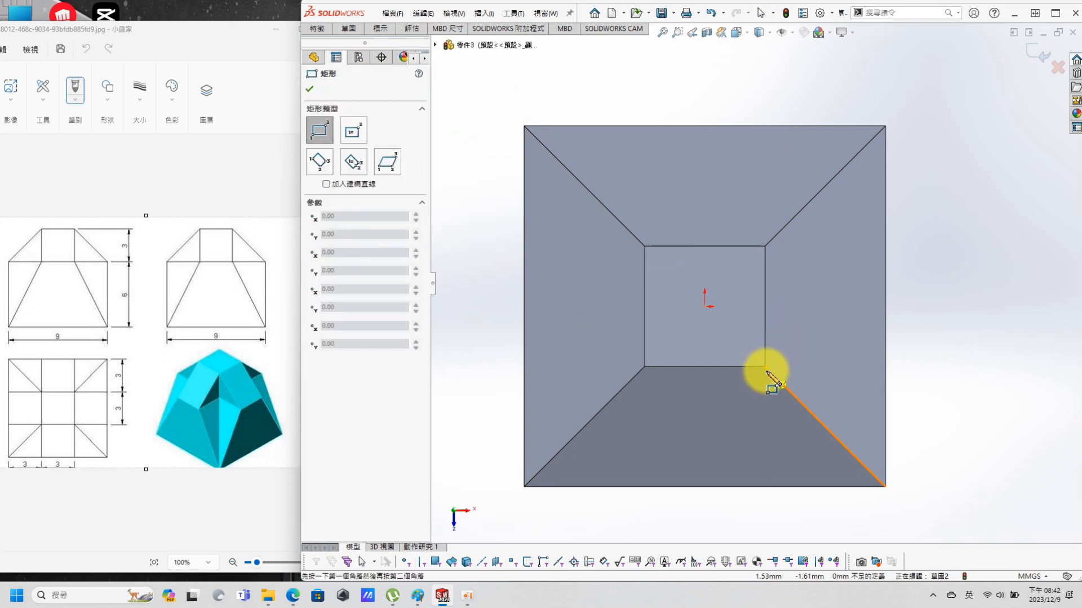
left_click_drag(766, 367, 884, 487)
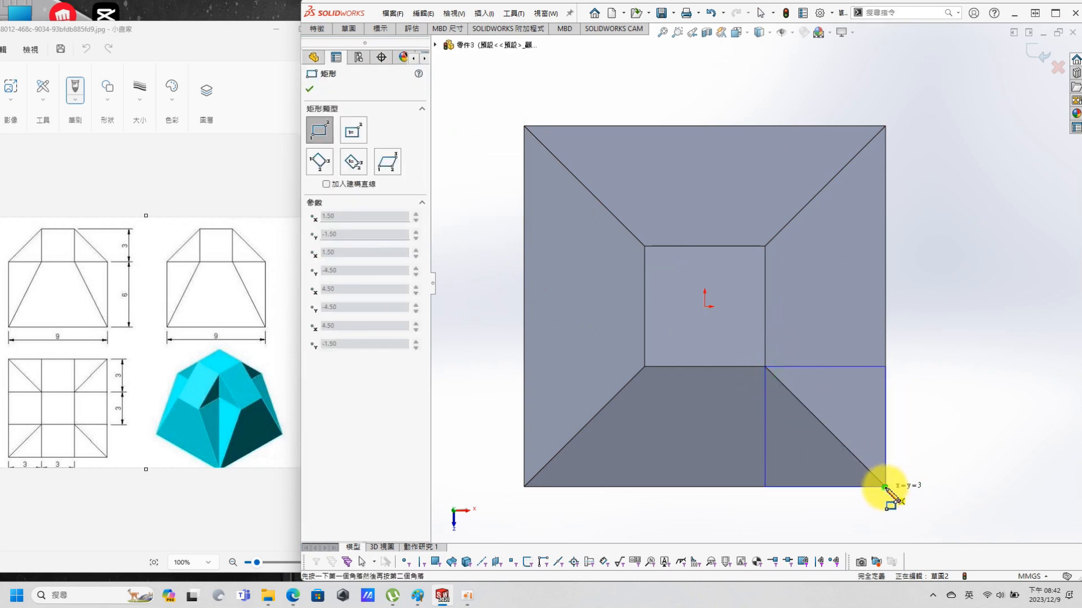
left_click(885, 487)
key("Escape")
Cut-extrude the corner rectangle 3 mm deep to notch the block's front-right corner
mouse_move(916, 328)
middle_mouse_down()
mouse_move(879, 202)
mouse_move(851, 194)
middle_mouse_up()
key("s")
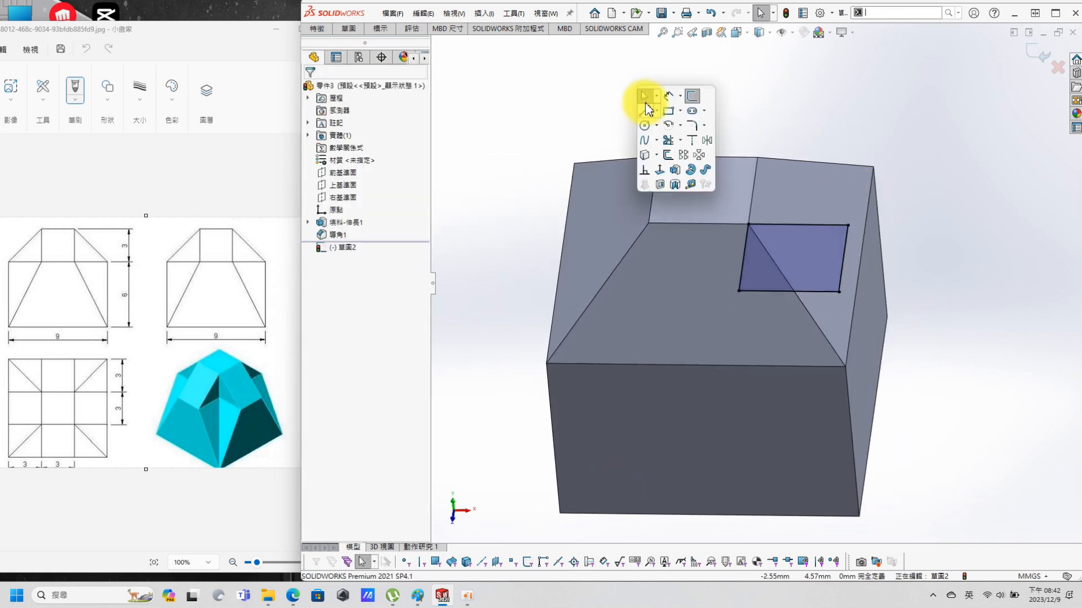
left_click(662, 190)
type("3")
key("Return")
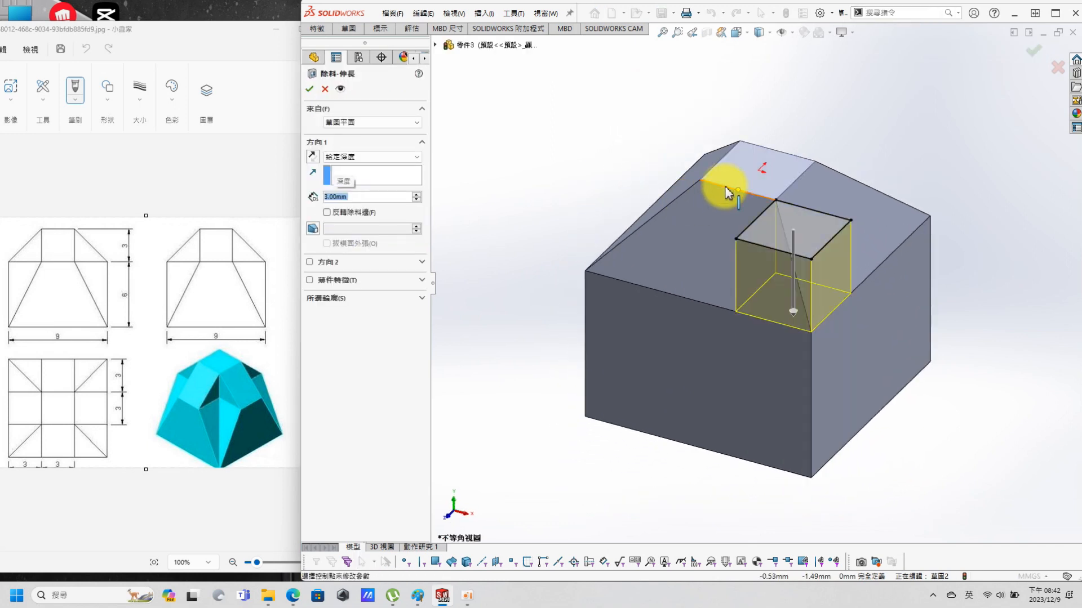
left_click(309, 90)
Create a sketch on the block's bottom face containing a single point at the corner below the notch
mouse_move(719, 188)
middle_mouse_down()
mouse_move(876, 252)
mouse_move(840, 367)
middle_mouse_up()
left_click(896, 346)
left_click(881, 326)
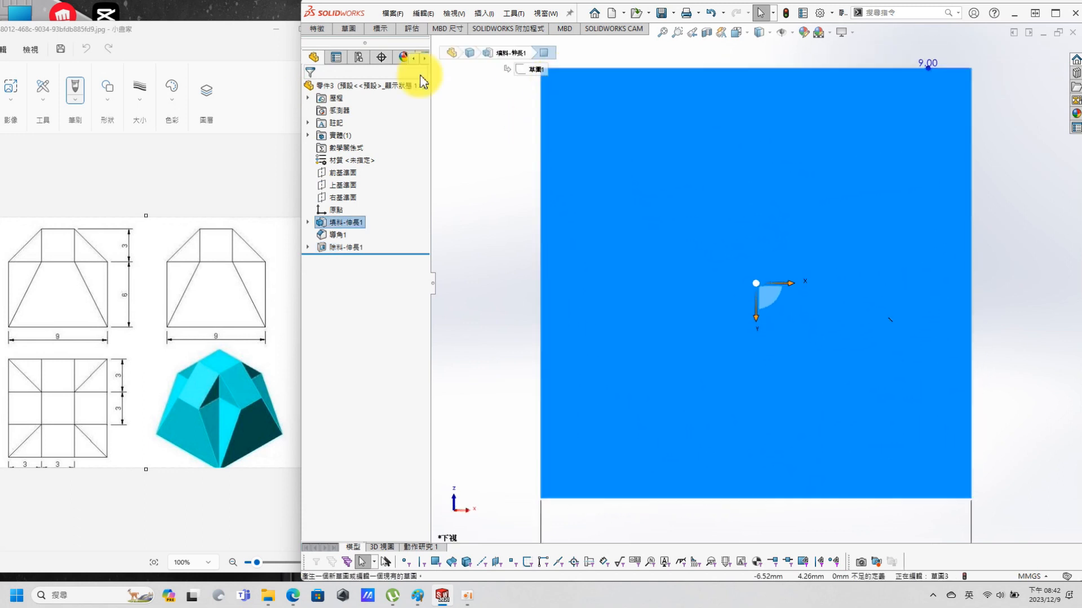
left_click(348, 28)
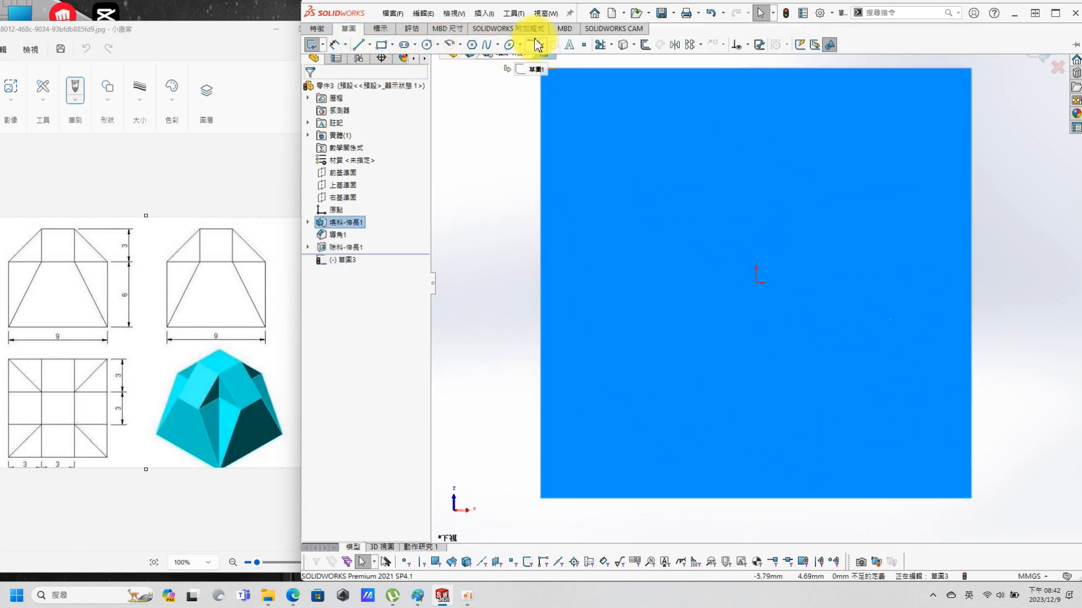
left_click(586, 48)
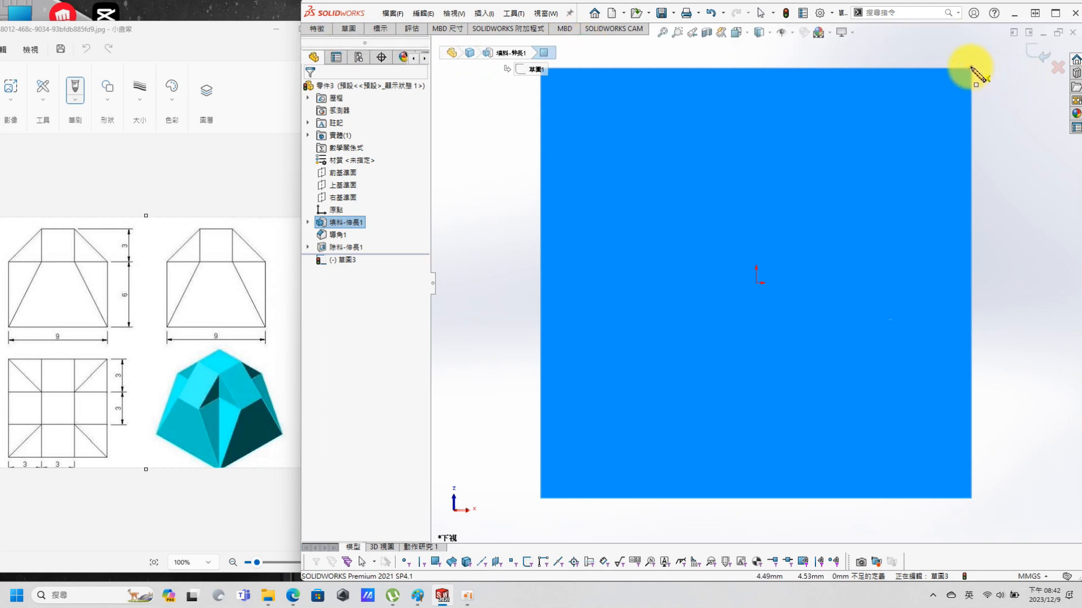
left_click(970, 68)
left_click(1033, 52)
Create a sketch on the notch's floor face by converting its square outline into sketch entities
mouse_move(961, 82)
middle_mouse_down()
mouse_move(888, 181)
mouse_move(768, 285)
mouse_move(950, 260)
middle_mouse_up()
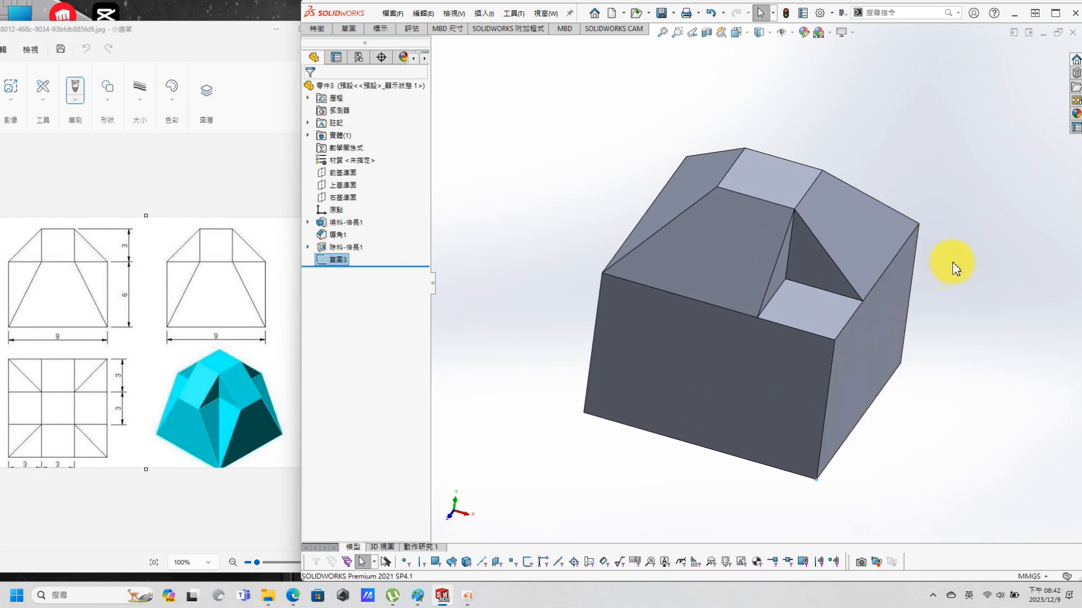
left_click(834, 302)
left_click(884, 249)
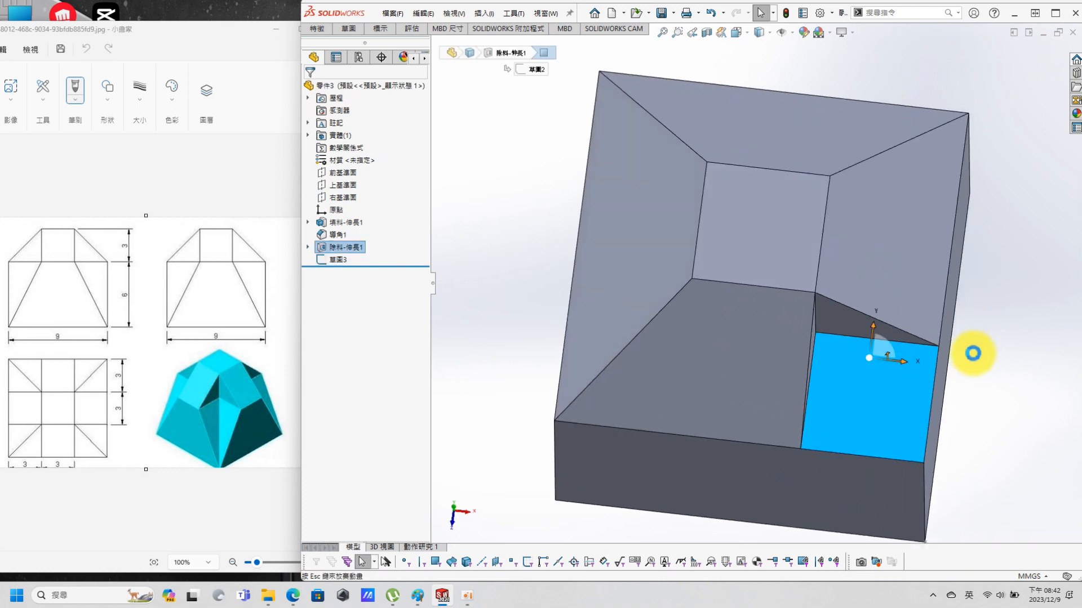
key("s")
left_click(662, 367)
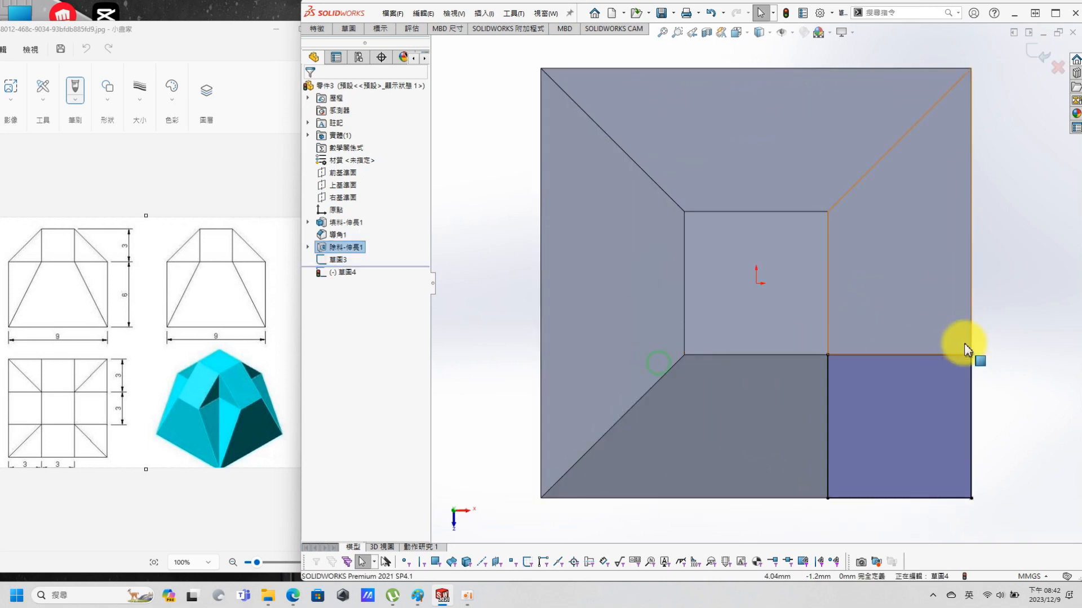
left_click(1038, 52)
Make a lofted cut between the notch floor outline sketch and the bottom corner point sketch
middle_click_drag(821, 331, 633, 278)
left_click(335, 260, "ctrl")
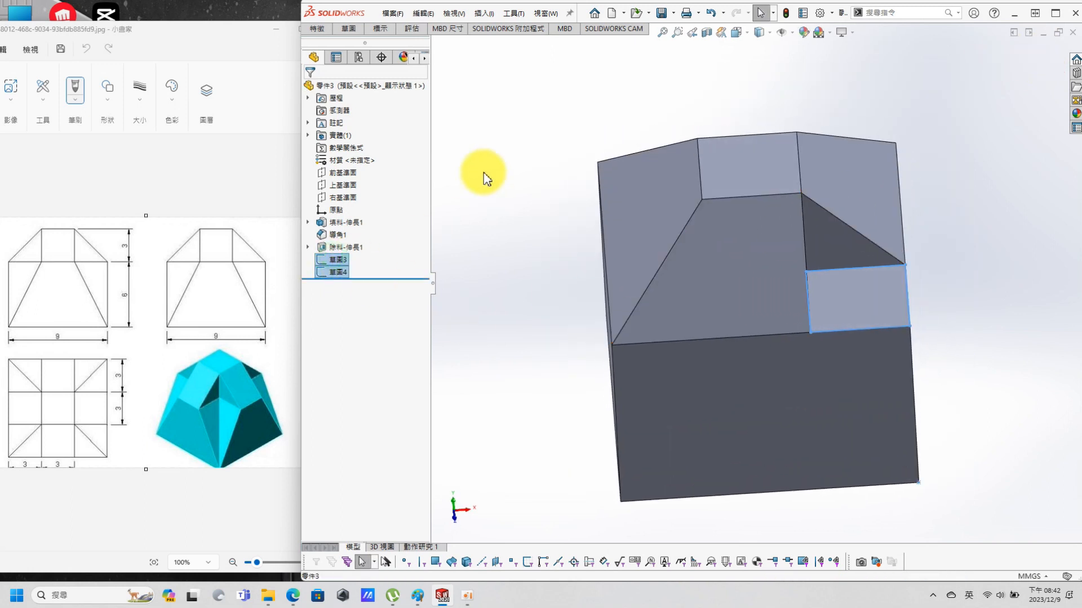
key("s")
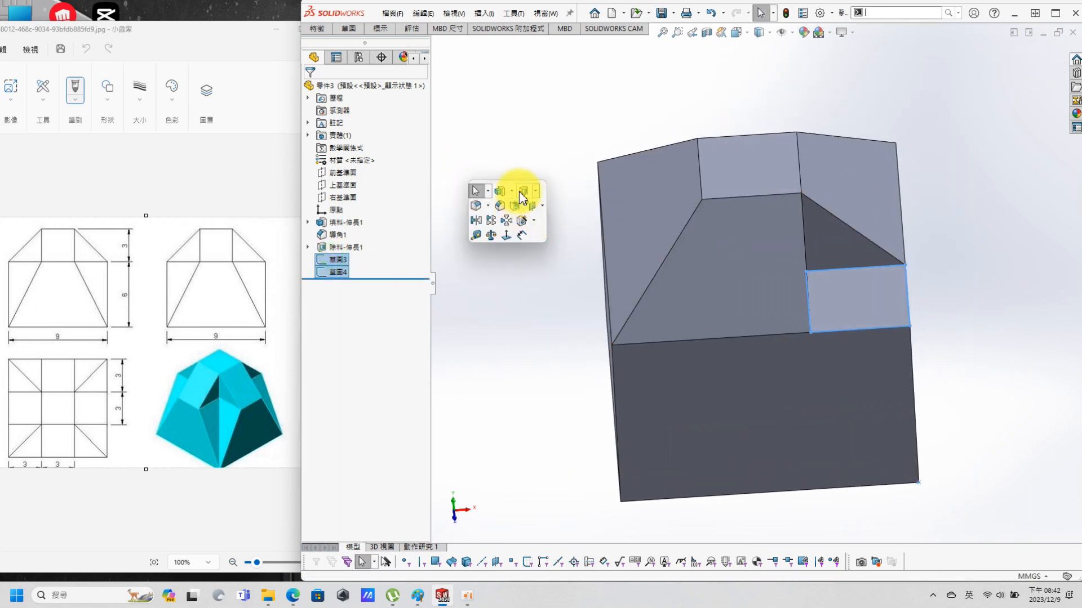
left_click(535, 192)
left_click(539, 246)
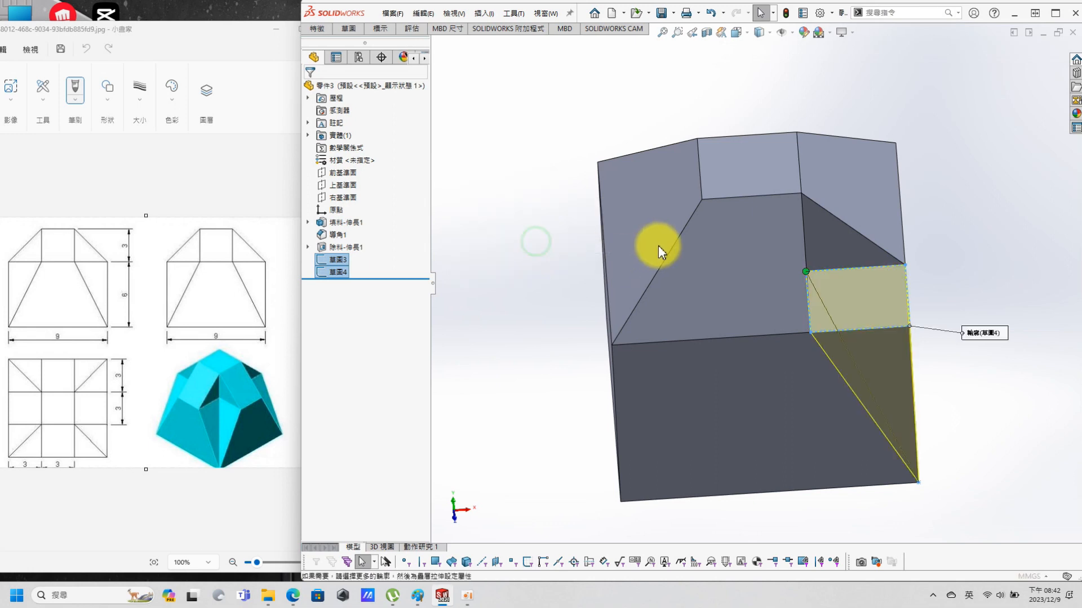
left_click(311, 89)
middle_click_drag(946, 302, 881, 311)
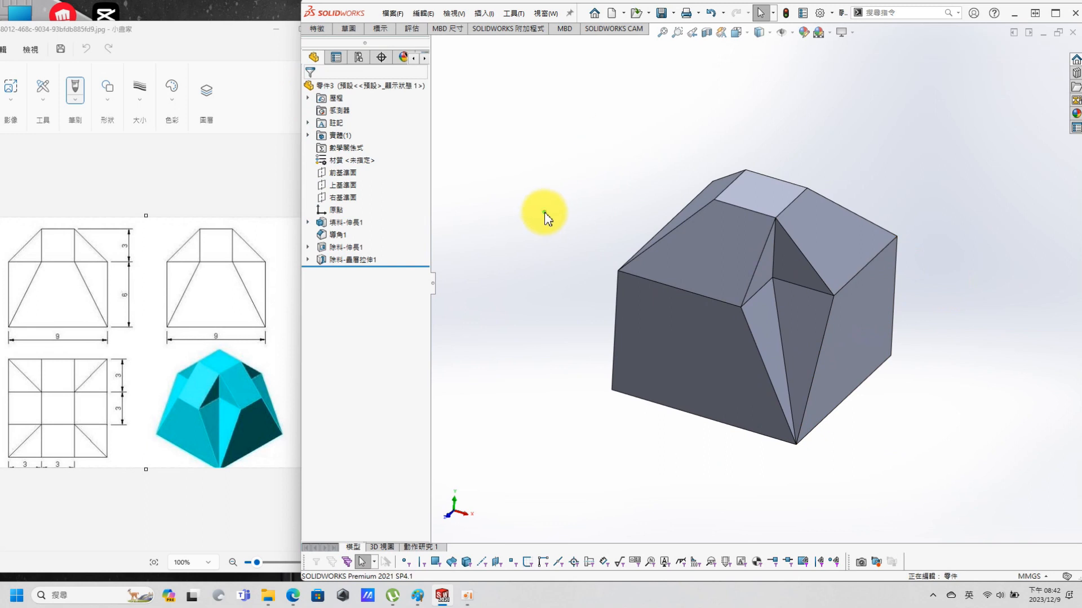
Create a reference axis at the intersection of the Front and Right planes
left_click(345, 172)
left_click(344, 197, "ctrl")
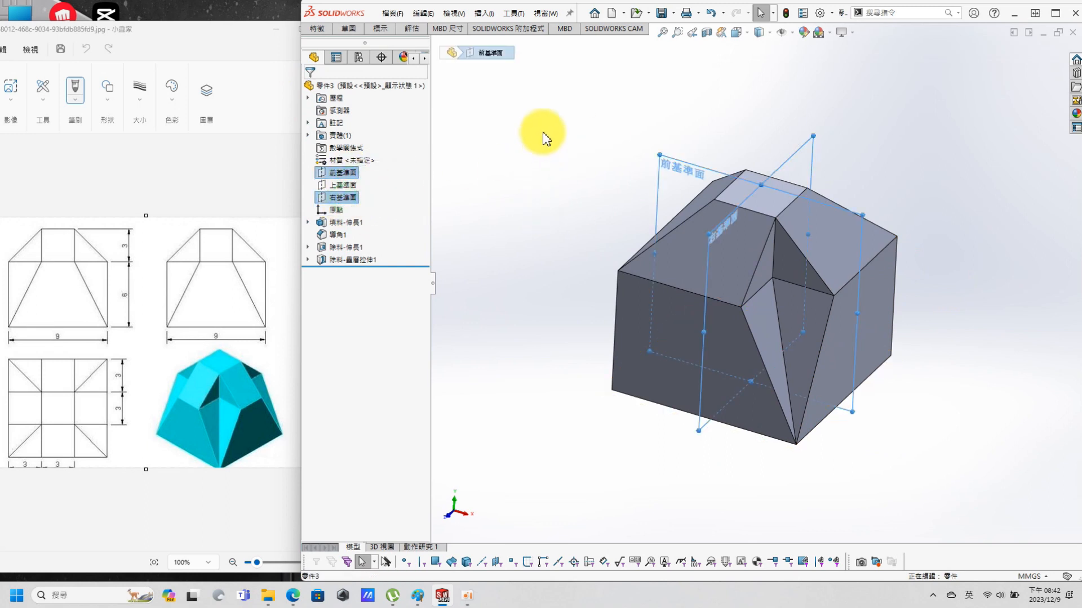
key("s")
left_click(634, 156)
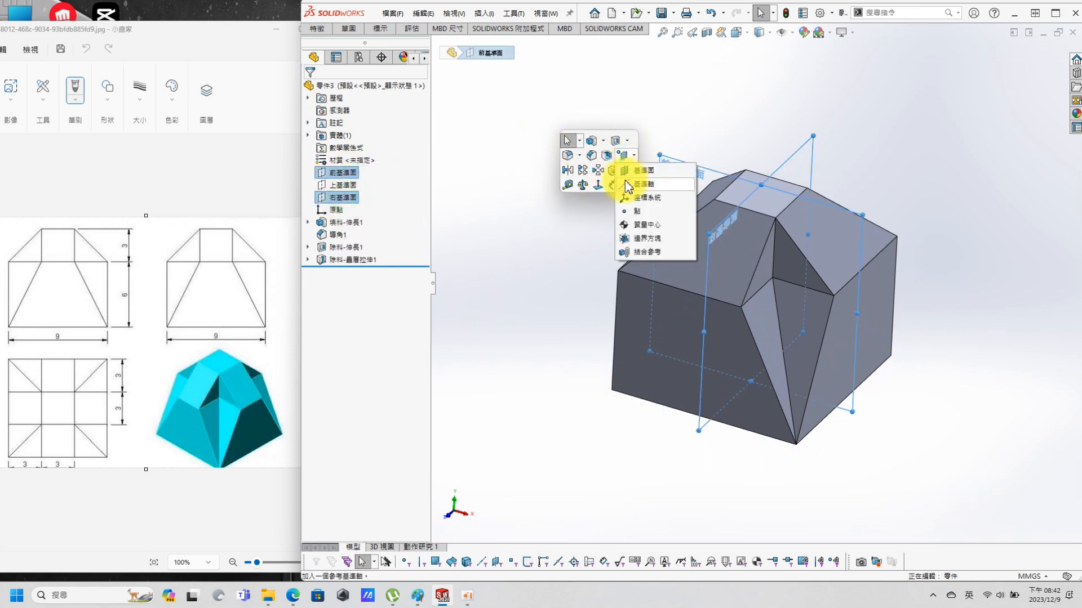
left_click(642, 184)
left_click(311, 90)
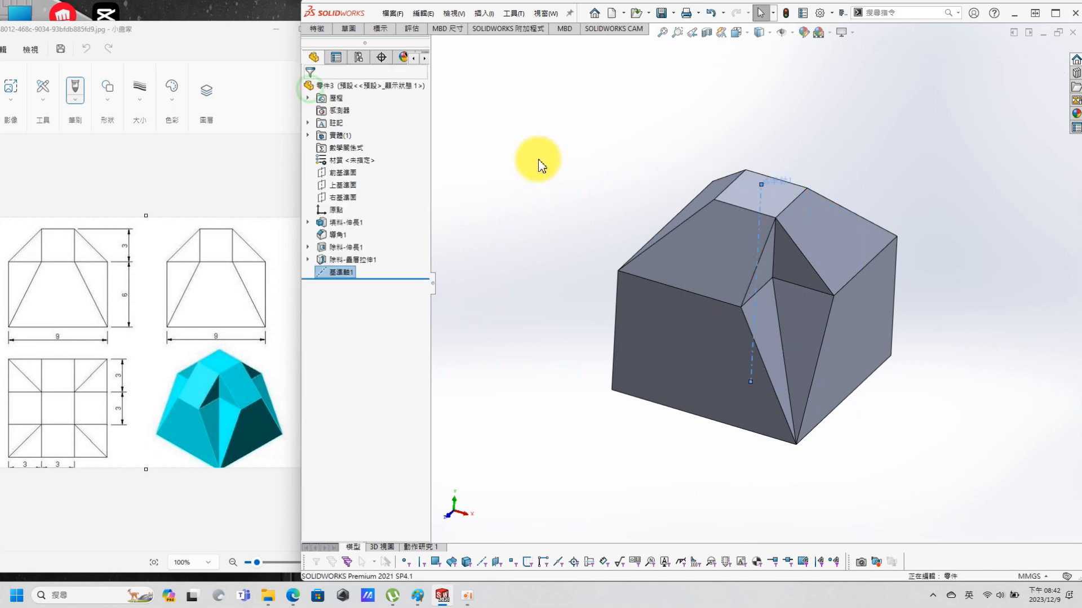
Circular-pattern the extruded cut and the lofted cut around the reference axis, 4 instances equally spaced over 360 degrees
left_click(345, 247)
left_click(354, 259, "ctrl")
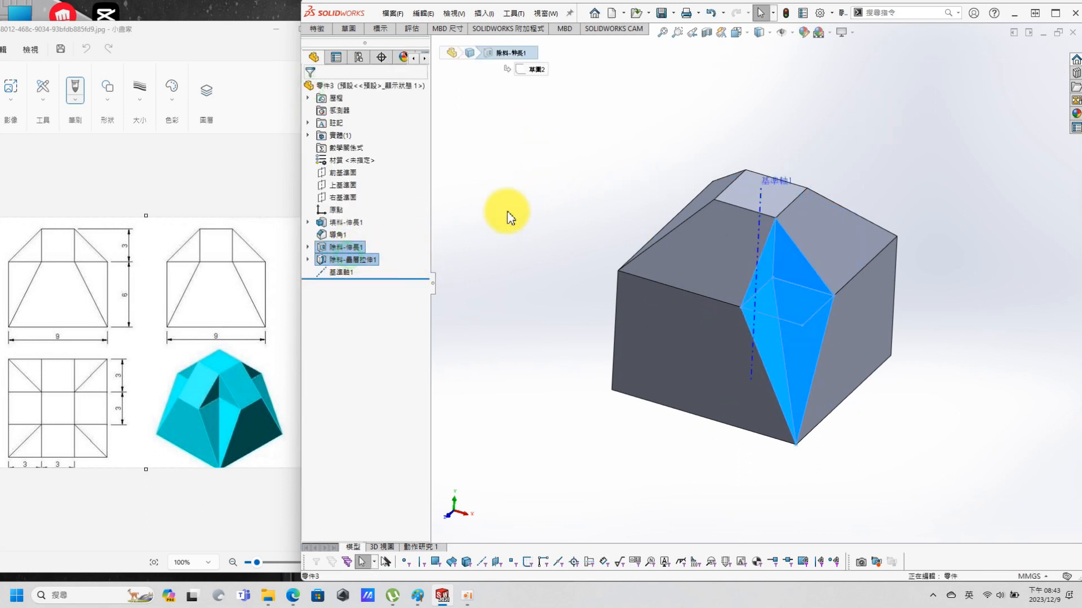
key("s")
left_click(546, 215)
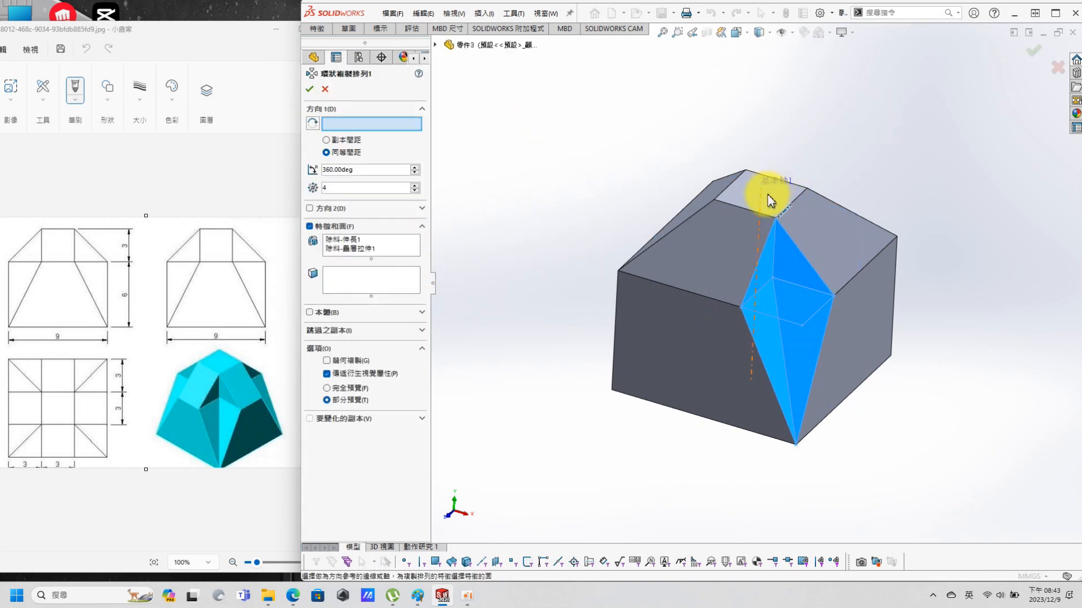
left_click(762, 204)
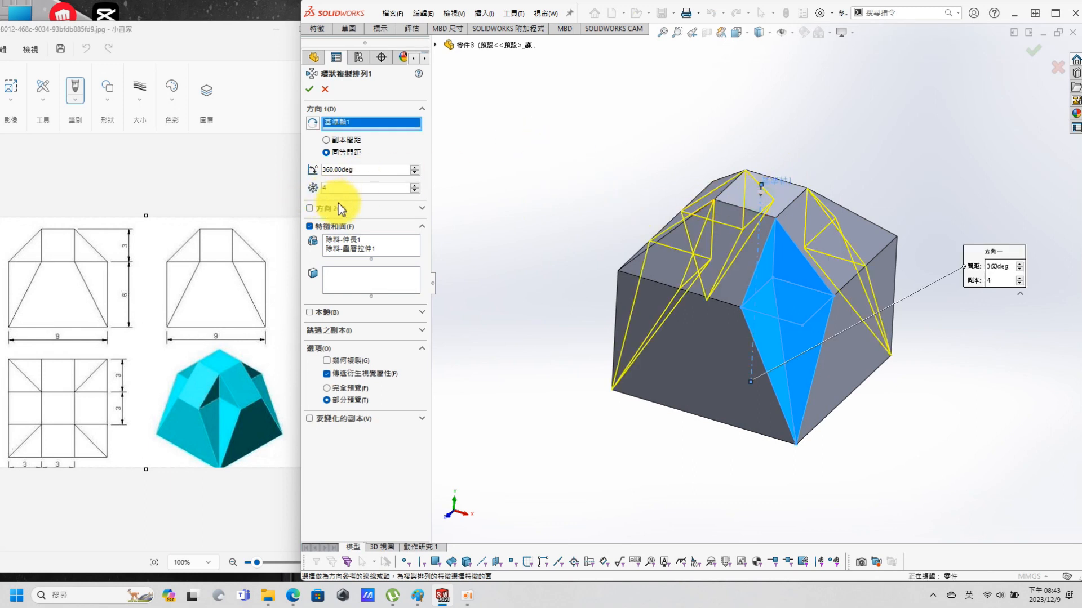
left_click(314, 88)
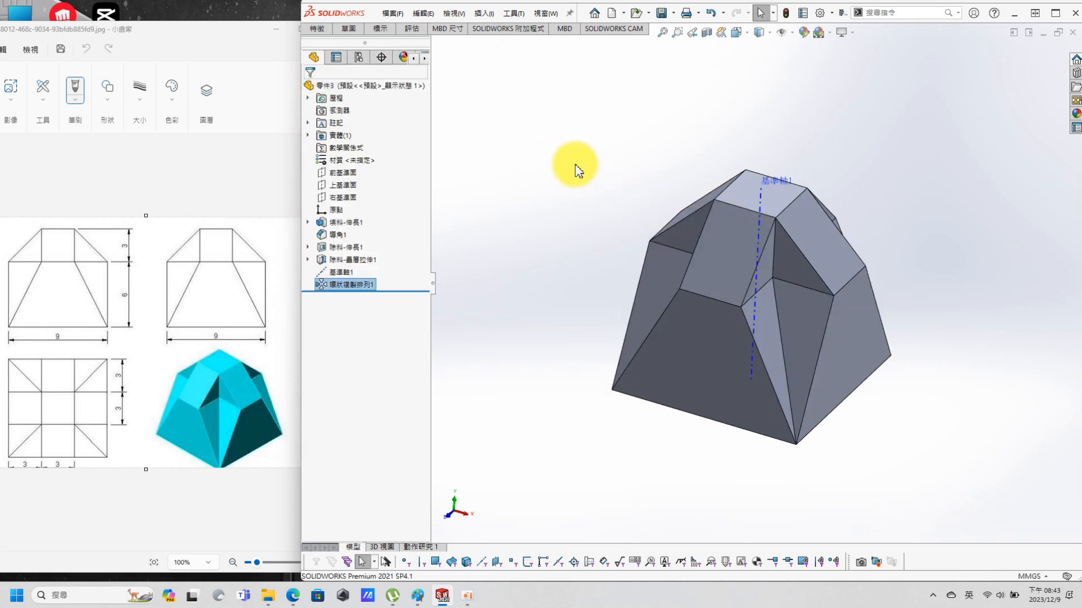
Turn off the display of the reference axis in the model view
left_click(791, 32)
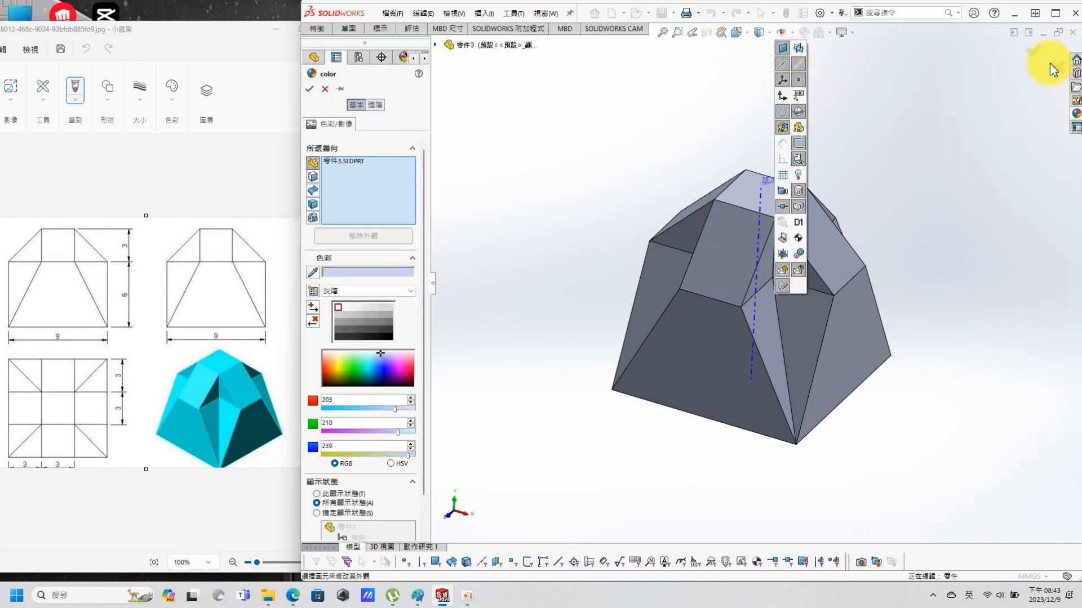
left_click(325, 88)
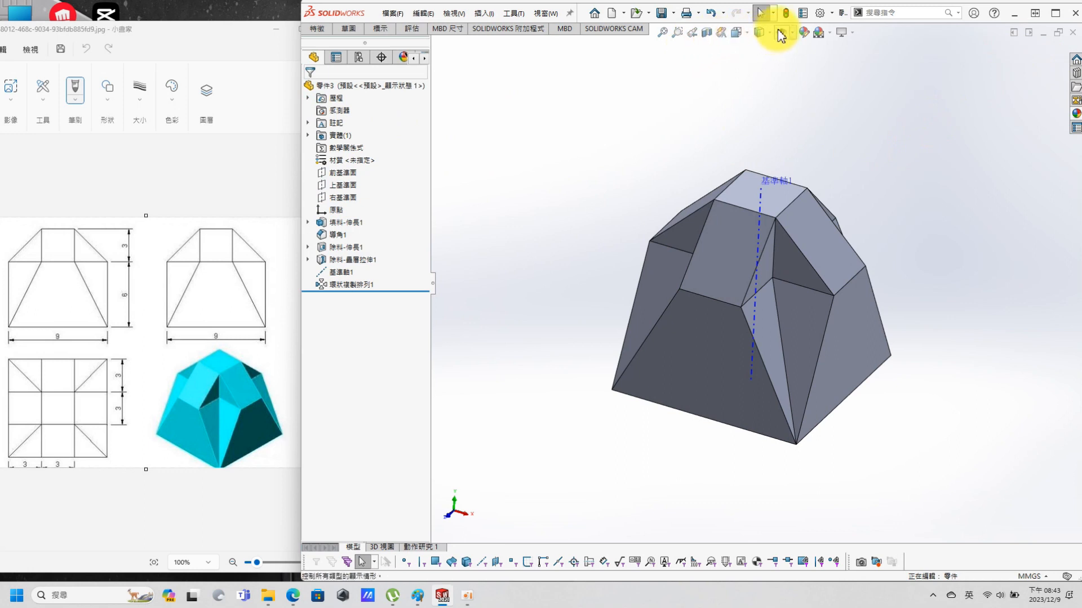
middle_click_drag(892, 168, 873, 311)
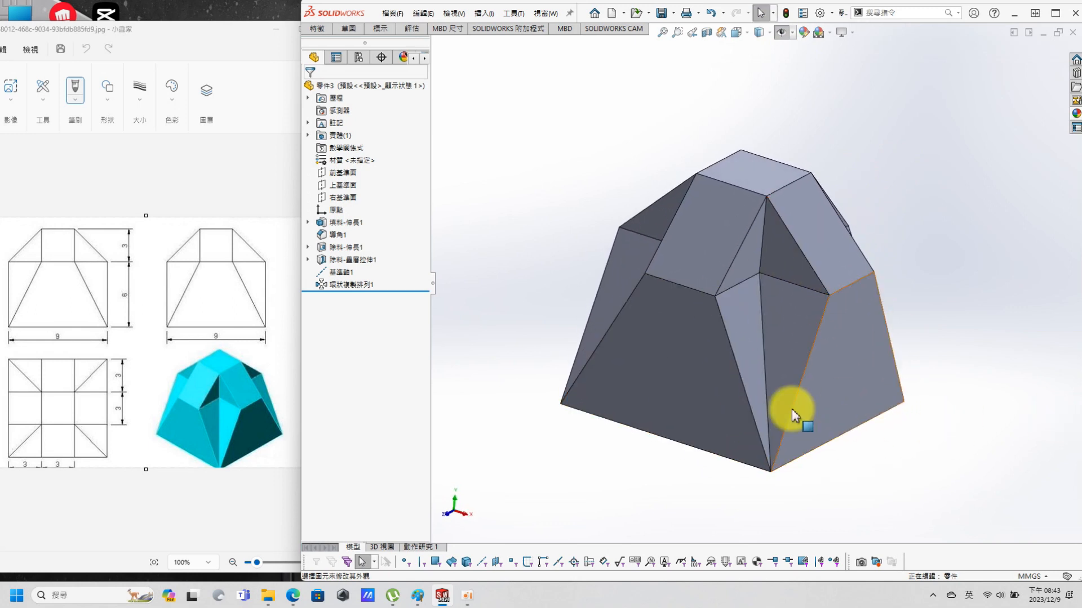
View the finished part normal to its top face to compare it with the reference drawing's plan view
left_click(755, 181)
left_click(856, 139)
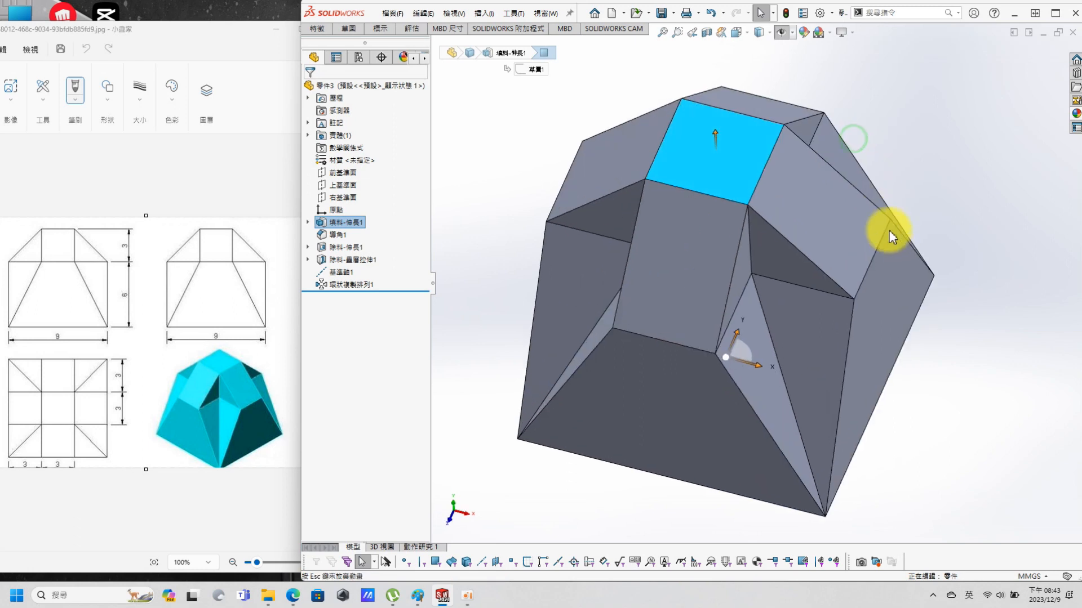
left_click(1008, 376)
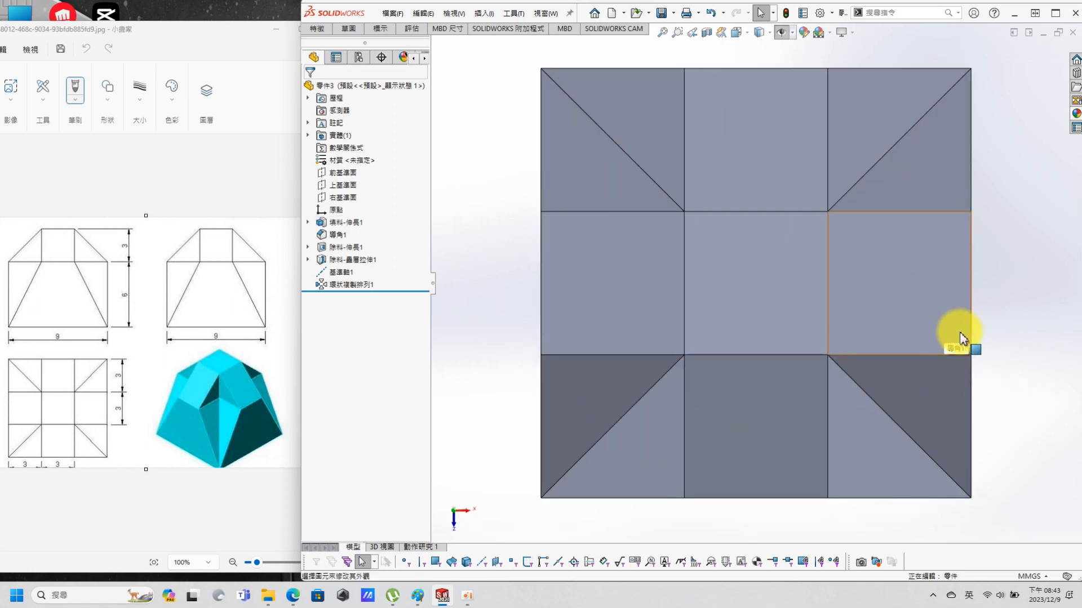
View the finished part from the front and examine its trapezoidal front face against the reference drawing
middle_click_drag(979, 463, 941, 313)
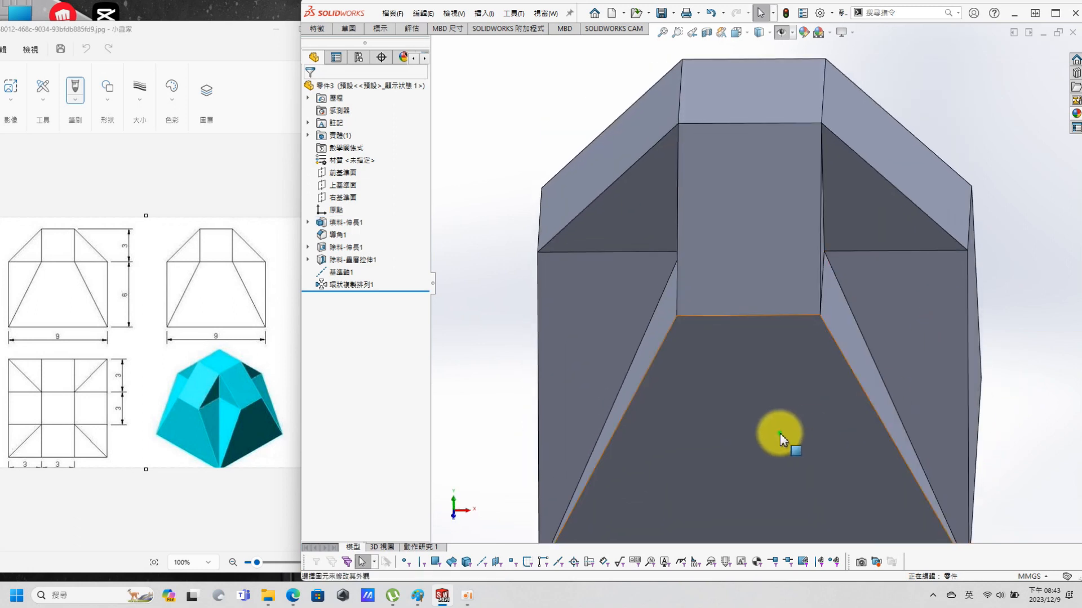
left_click(780, 435)
left_click(877, 402)
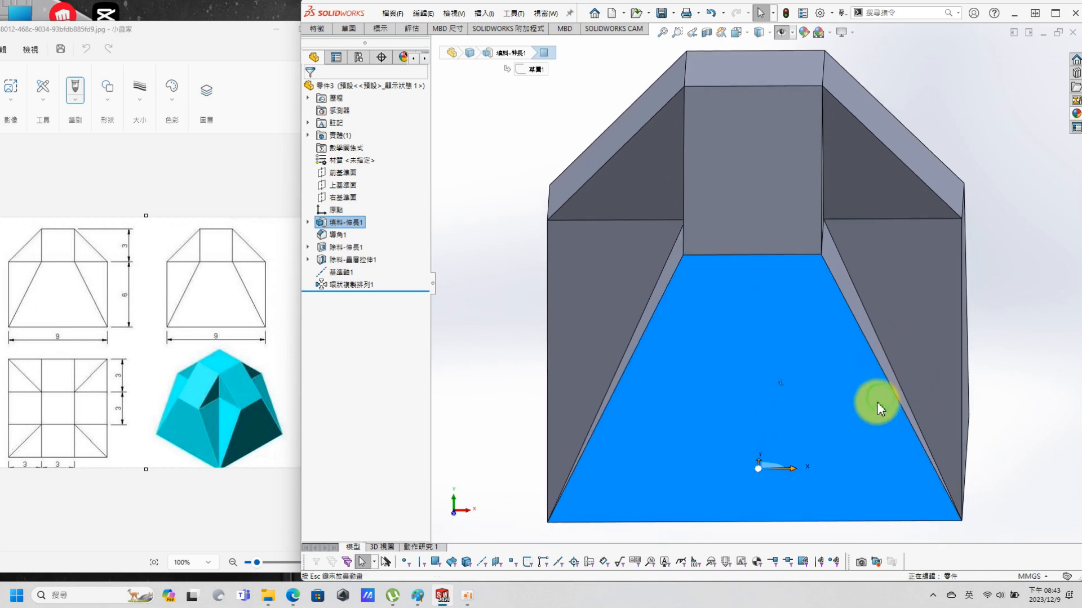
left_click(1004, 289)
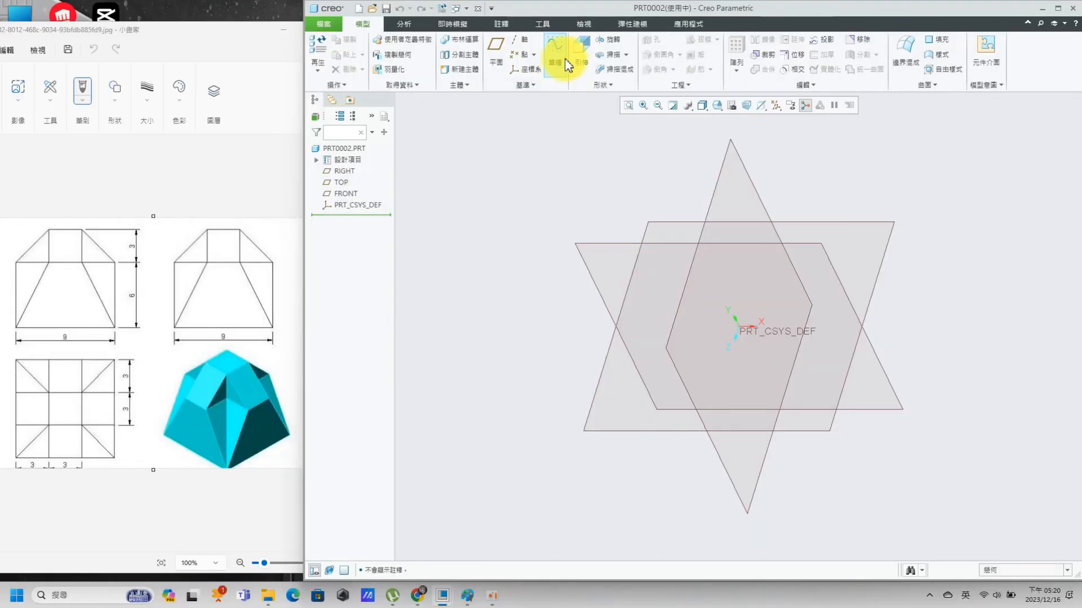
In Creo Parametric, start an extrusion on the TOP plane and sketch a centre rectangle about 385 × 332 mm at the origin
left_click(886, 248)
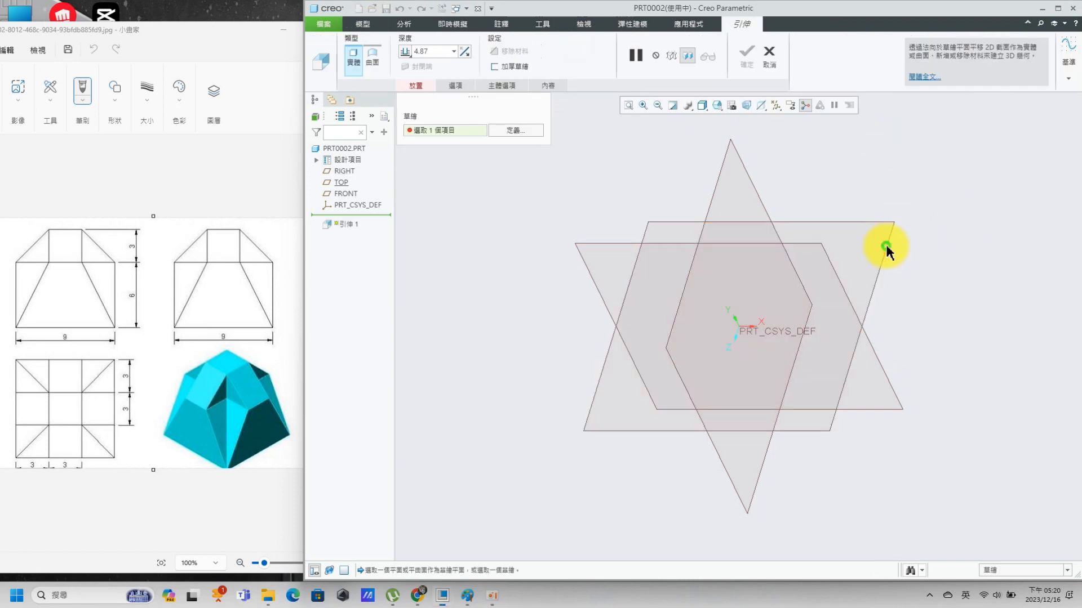
left_click(316, 68)
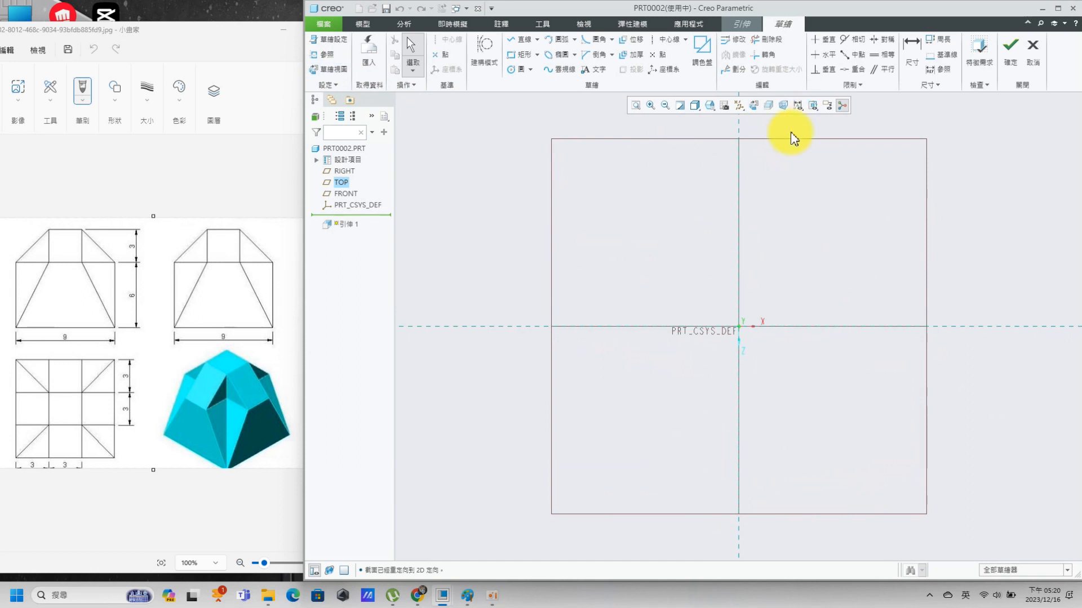
left_click(537, 55)
left_click(512, 96)
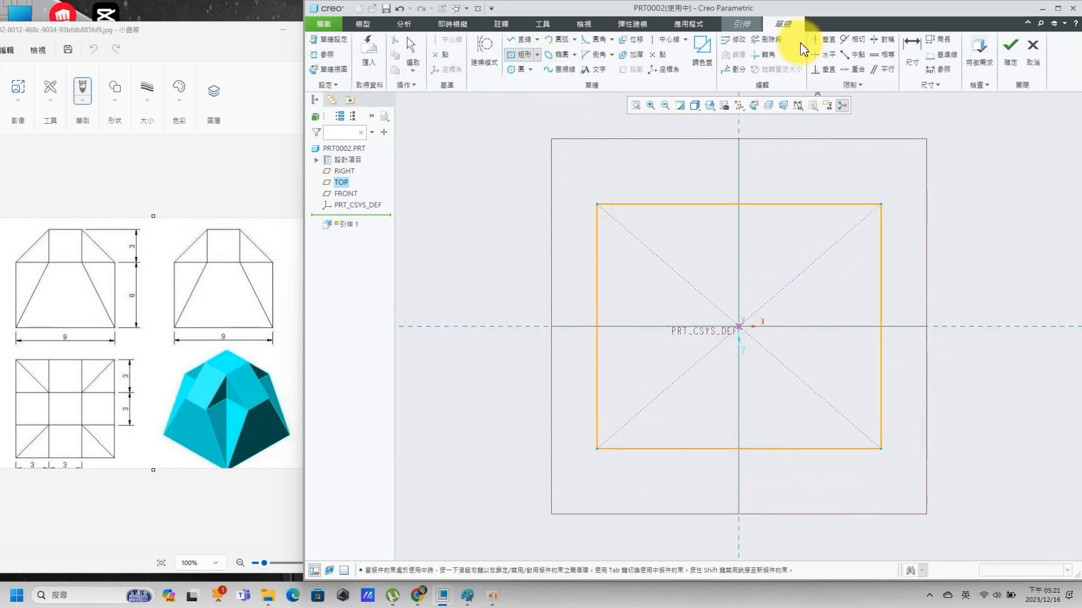
Constrain two adjacent sides of the rectangle to equal length and set the width to 9 mm
left_click(886, 55)
left_click(801, 204)
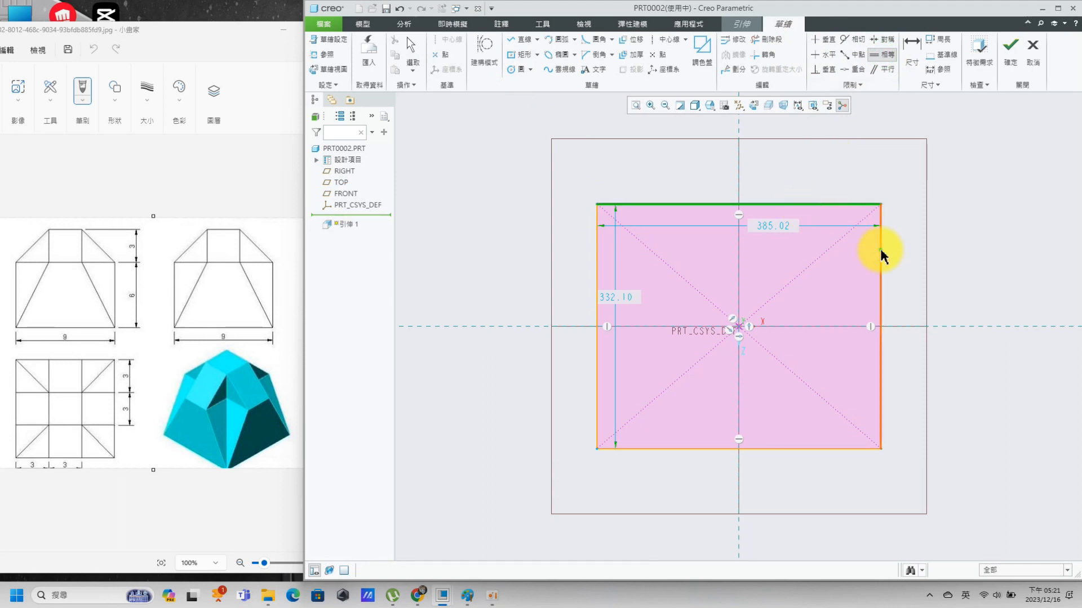
left_click(881, 252)
left_click(418, 55)
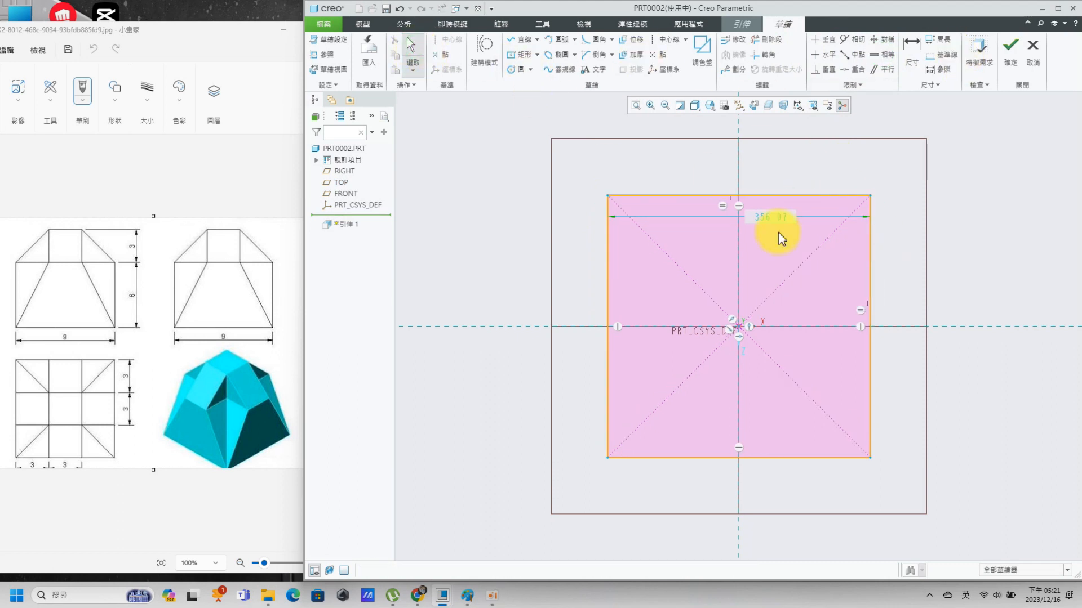
type("9")
key("Return")
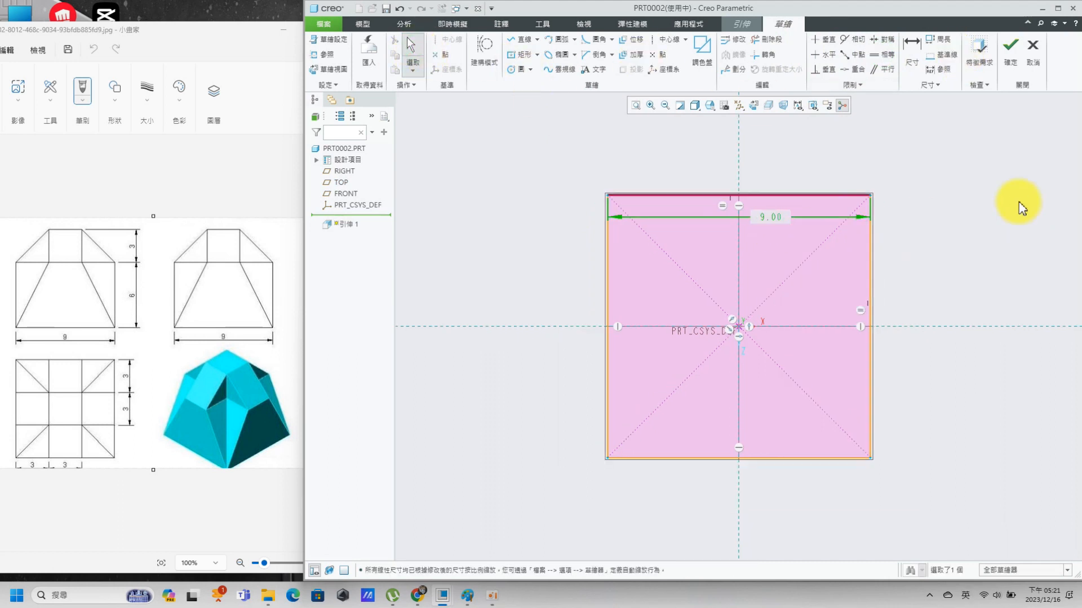
Finish the square sketch and extrude it 9 mm as a solid block
middle_click_drag(969, 185, 944, 173)
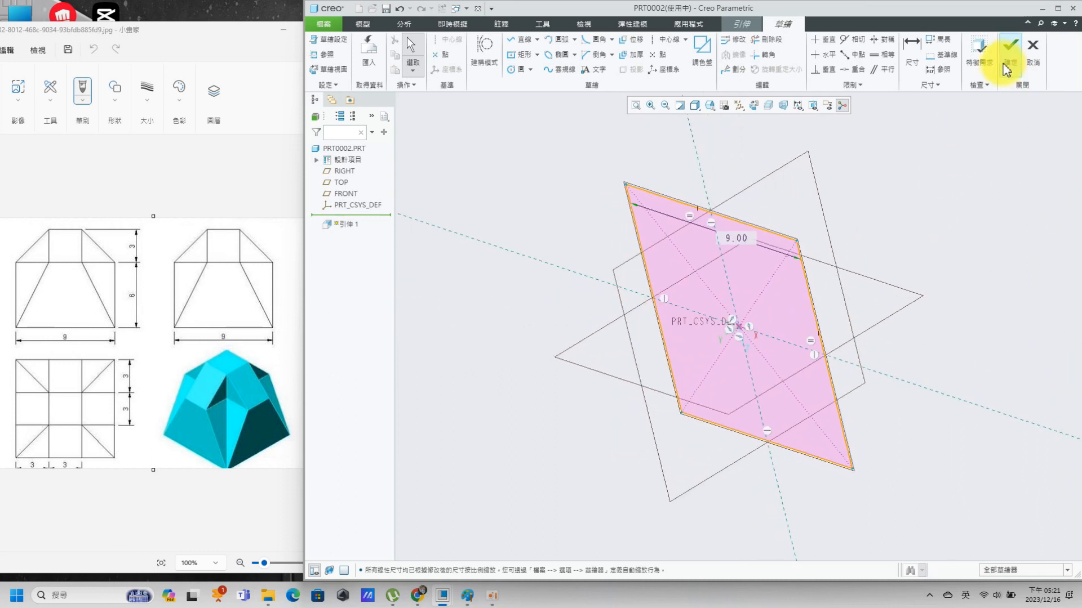
left_click(1004, 66)
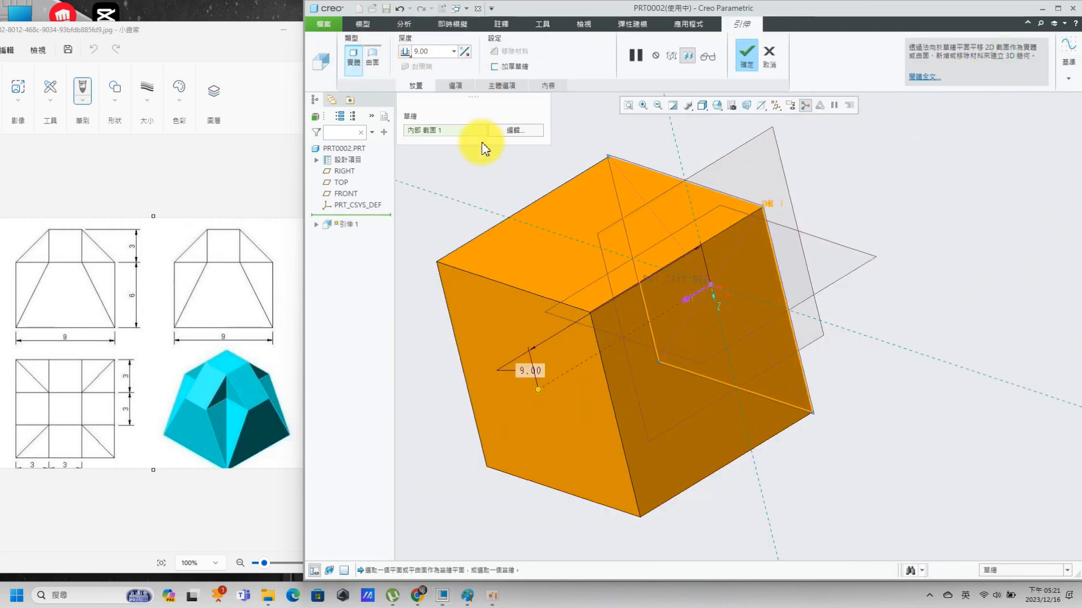
left_click(742, 60)
Set the model's display style to shading with edges
middle_click_drag(850, 357, 844, 298)
left_click(699, 107)
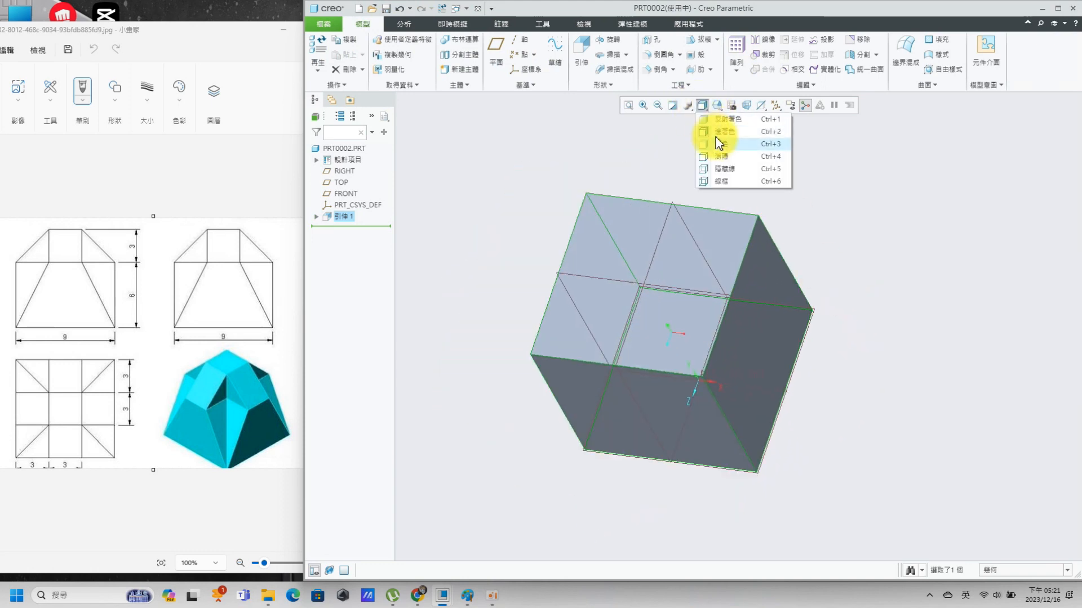
left_click(717, 133)
Chamfer all four edges of the block's top face with a D x D chamfer of 3 mm
mouse_move(930, 225)
middle_mouse_down()
mouse_move(637, 252)
mouse_move(780, 245)
middle_mouse_up()
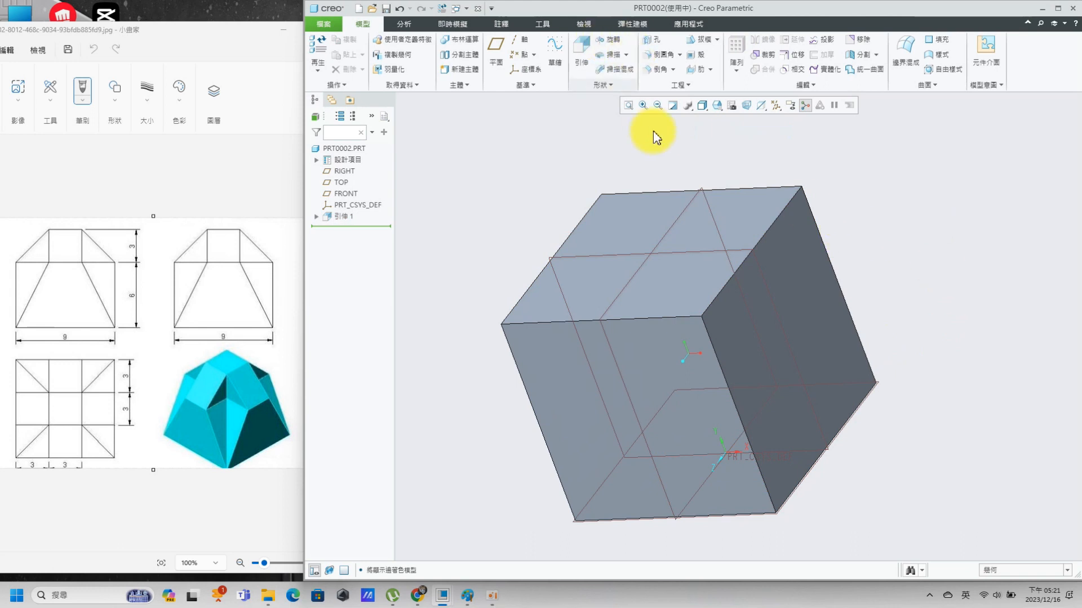
left_click(657, 69)
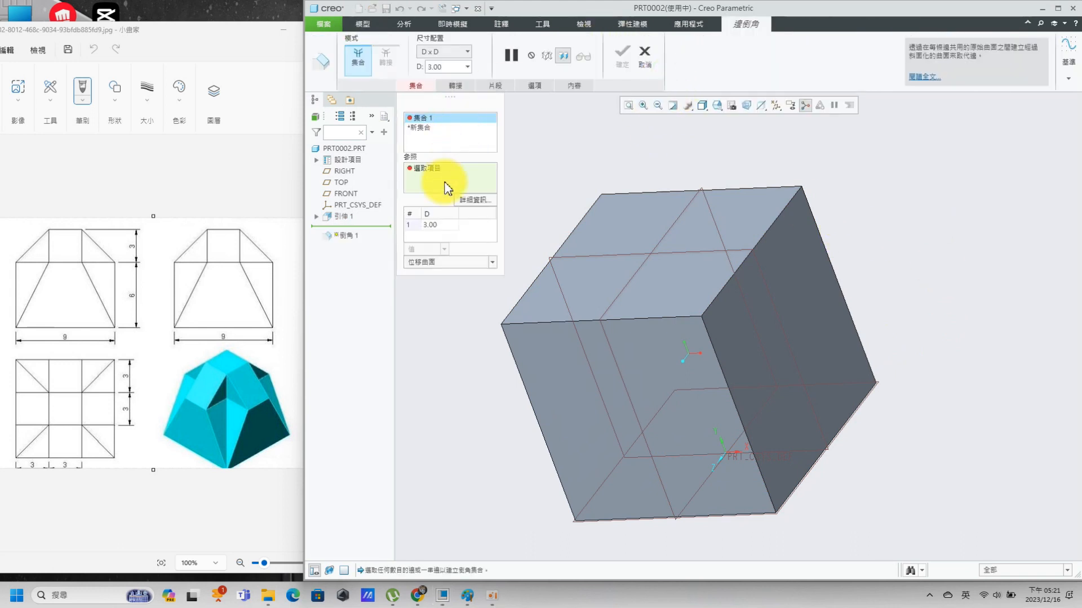
left_click(614, 319)
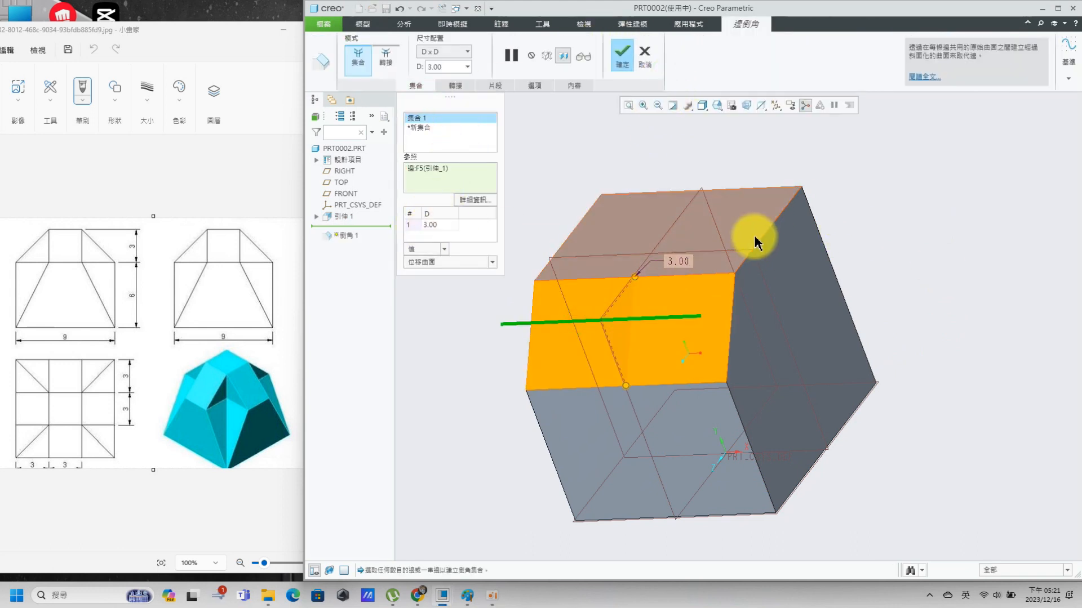
left_click(729, 190)
left_click(724, 187)
left_click(562, 247)
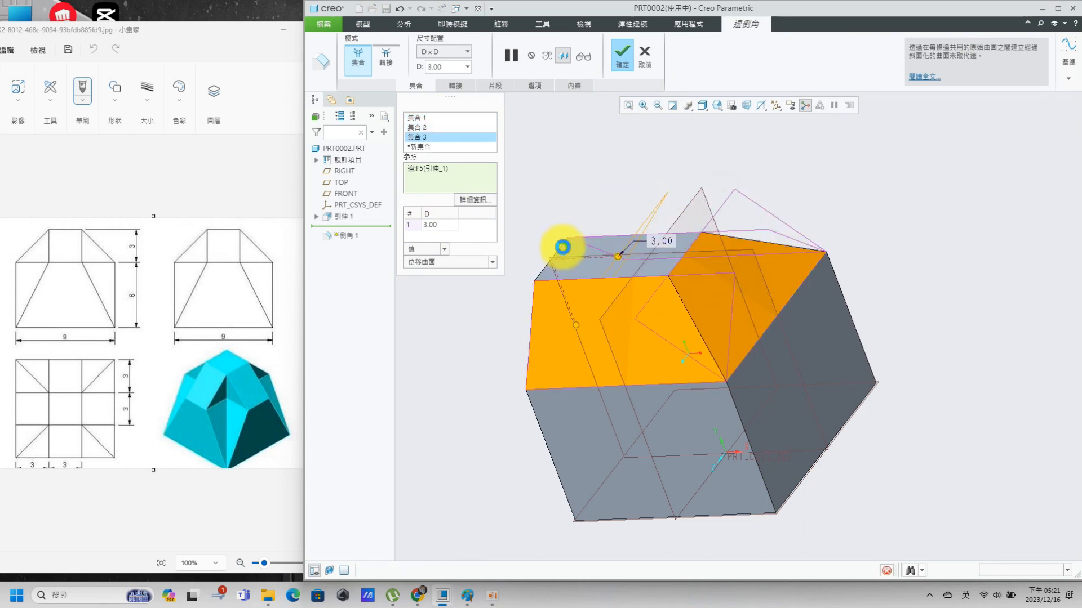
left_click(619, 55)
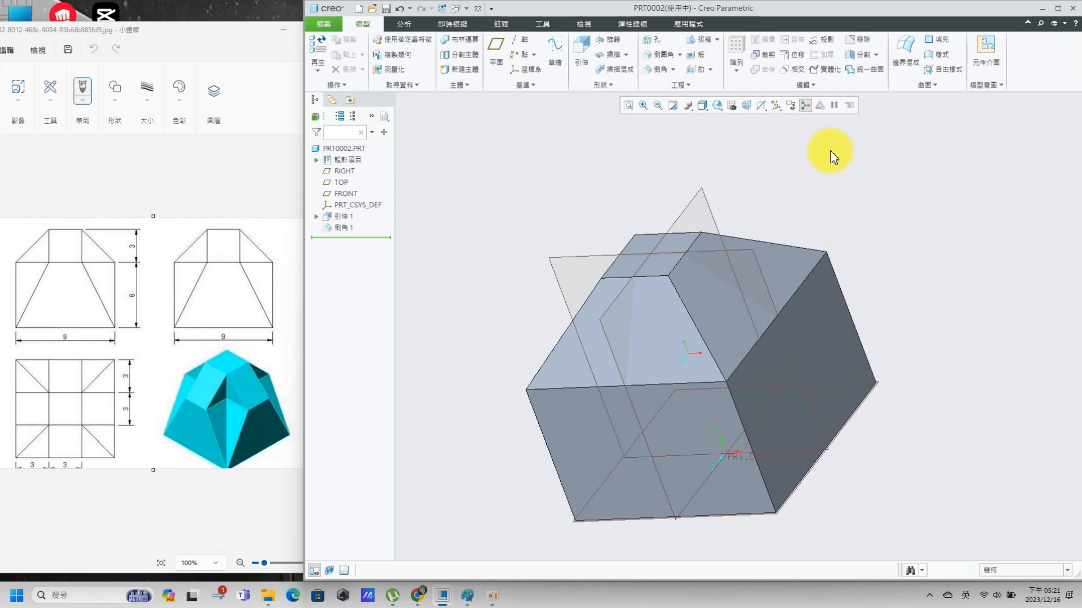
Start an extrusion sketch on the small top face, referencing two adjacent edges of that face and the block's nearby outer sides
left_click(580, 55)
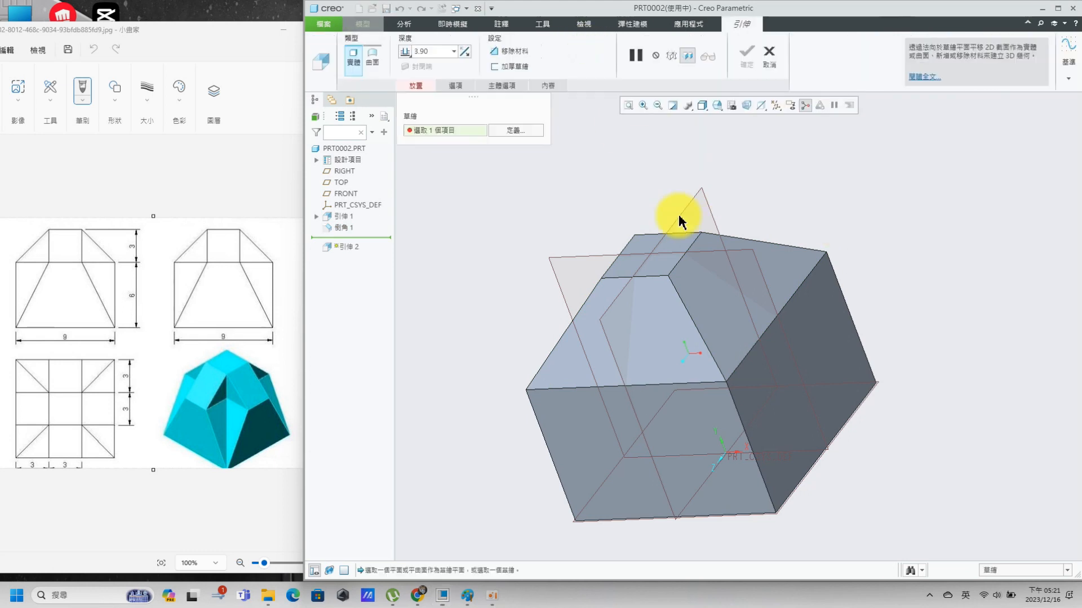
left_click(645, 248)
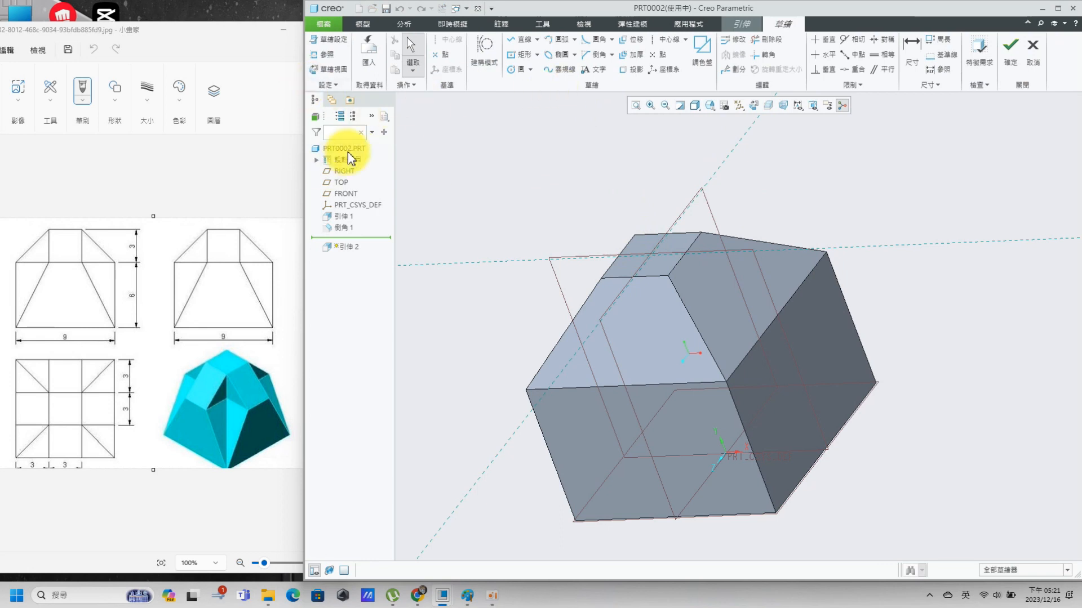
left_click(333, 70)
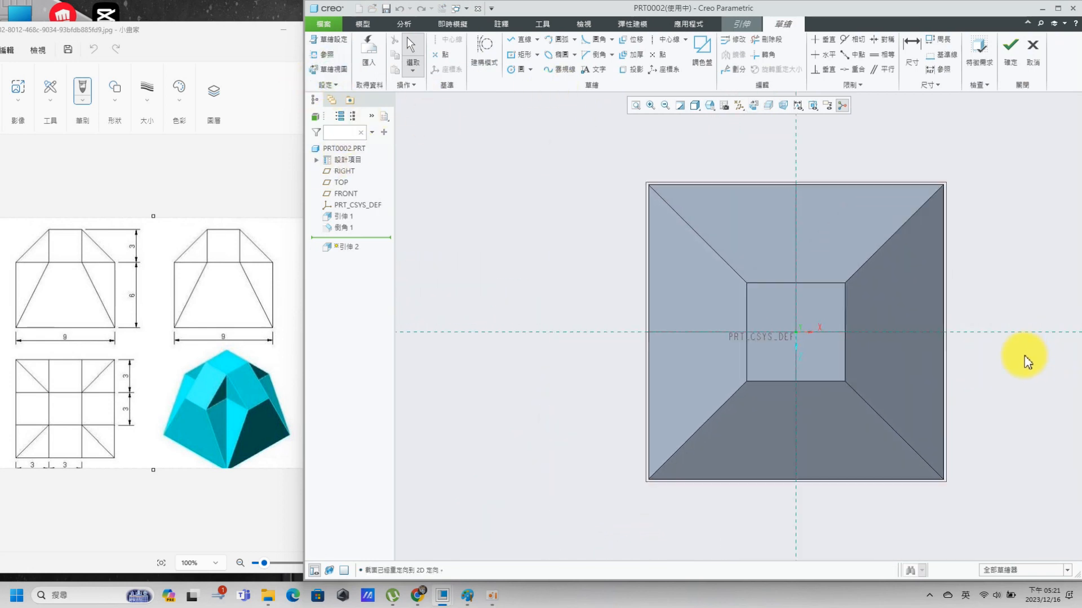
left_click(324, 55)
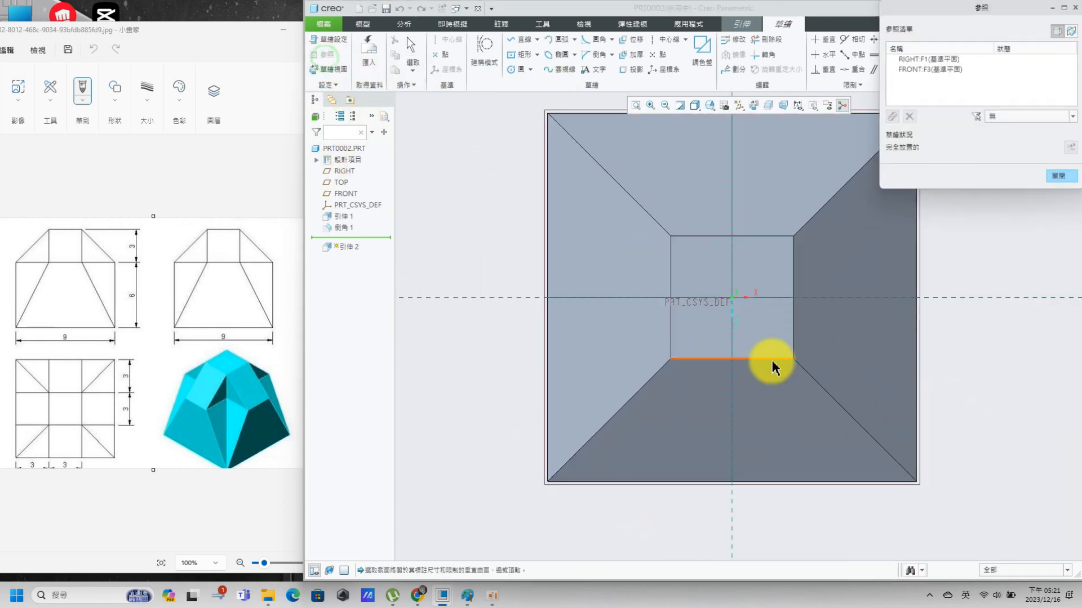
left_click(783, 361)
left_click(794, 341)
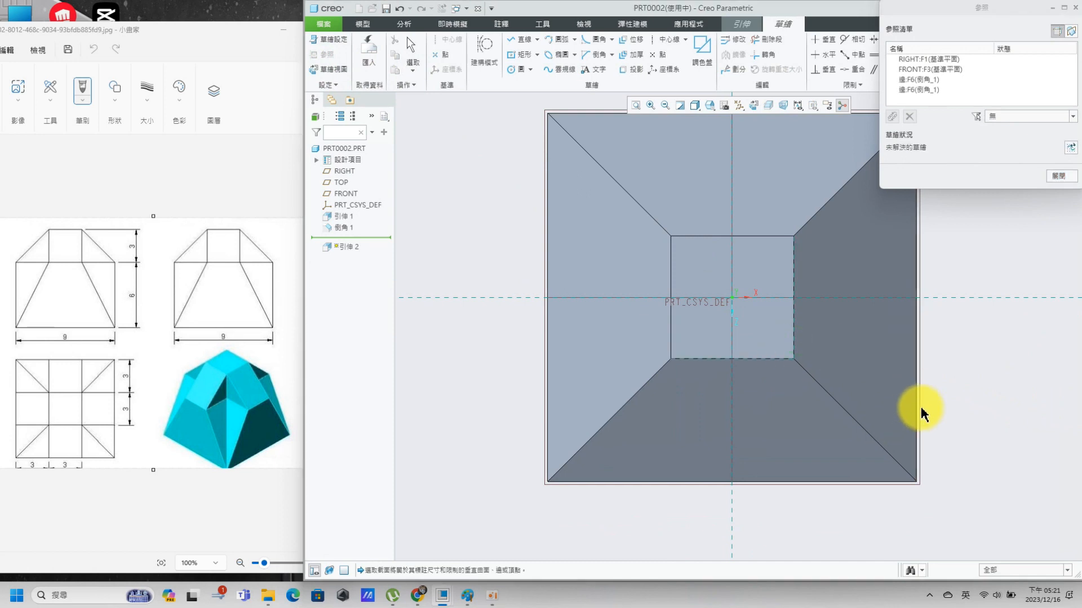
left_click(900, 483)
Sketch a corner rectangle from the small top square's front-right corner to the block's front-right outer corner
left_click(537, 54)
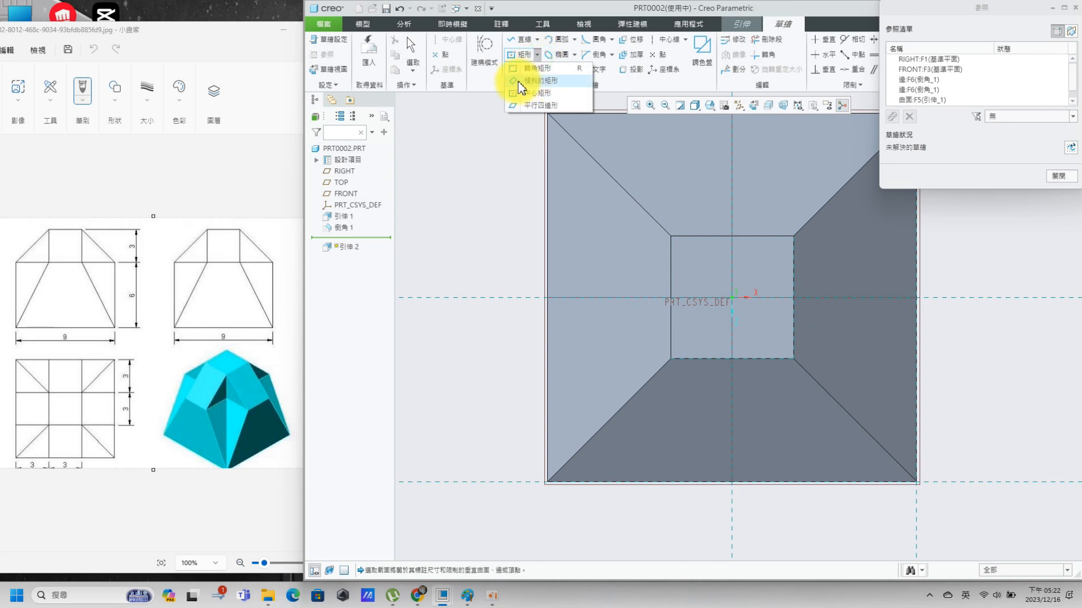
left_click(524, 68)
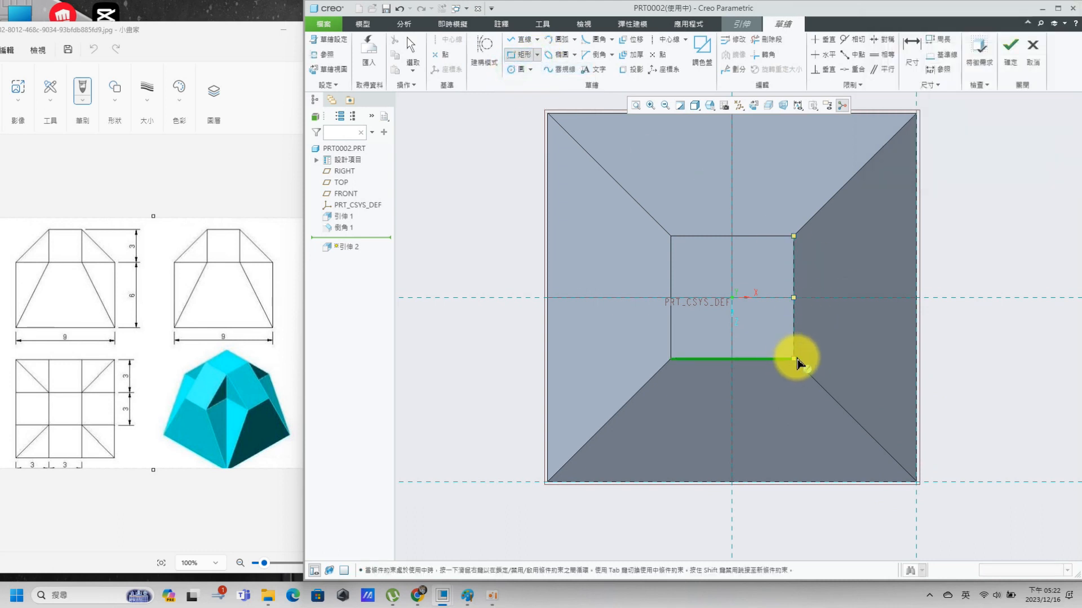
left_click(795, 360)
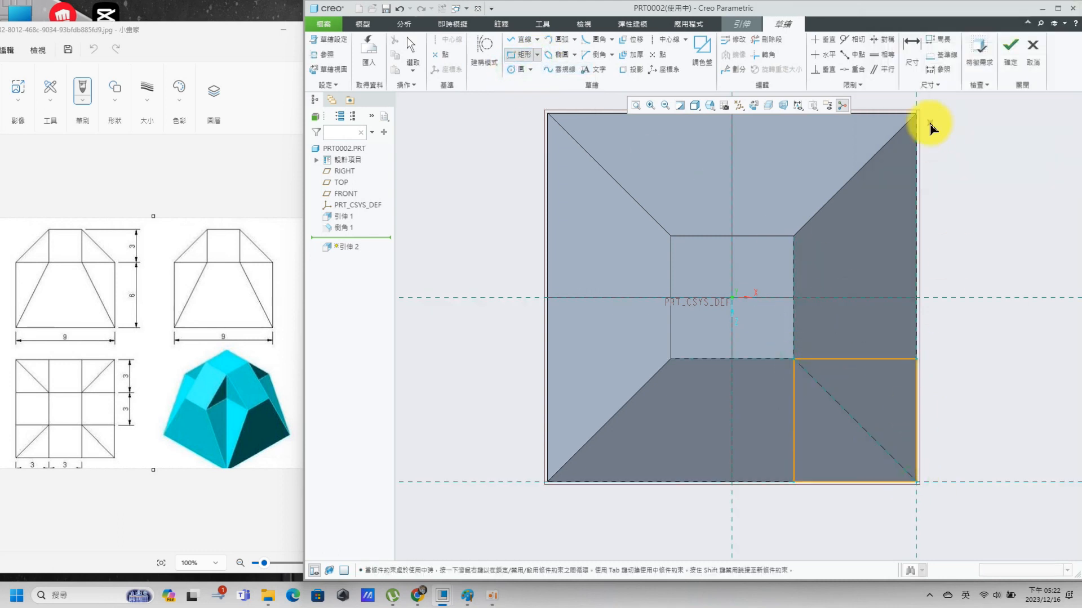
Extrude the corner rectangle 3 mm down into the block, removing material
left_click(1008, 54)
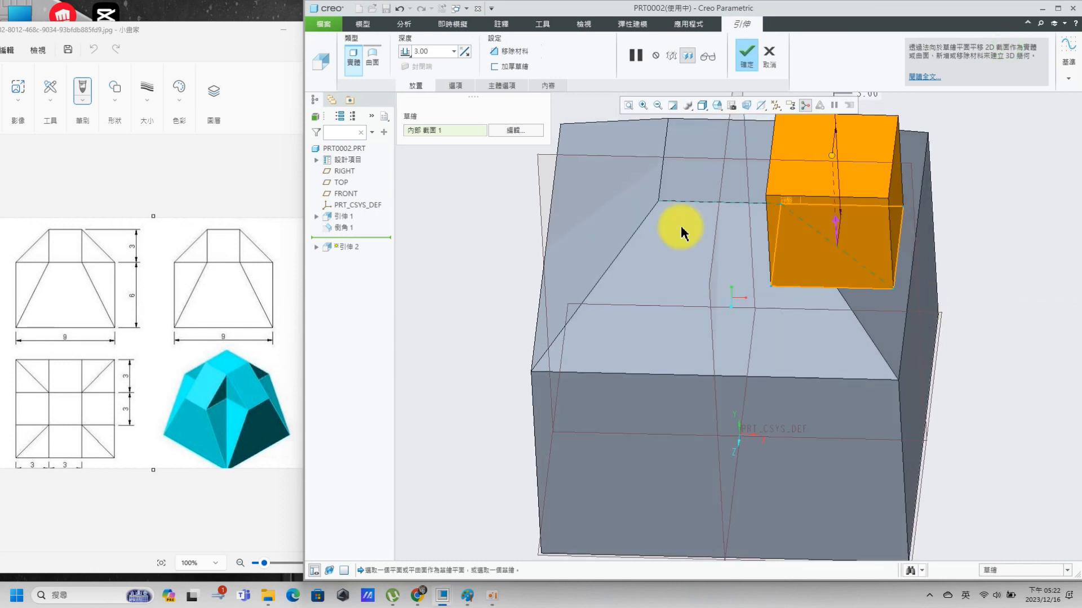
left_click(510, 51)
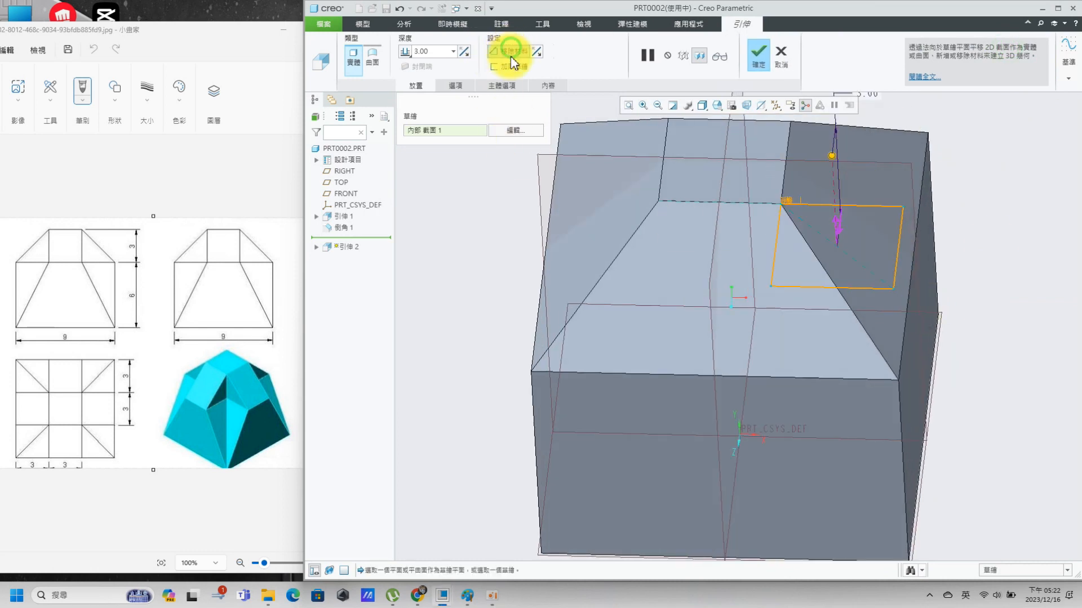
left_click(464, 52)
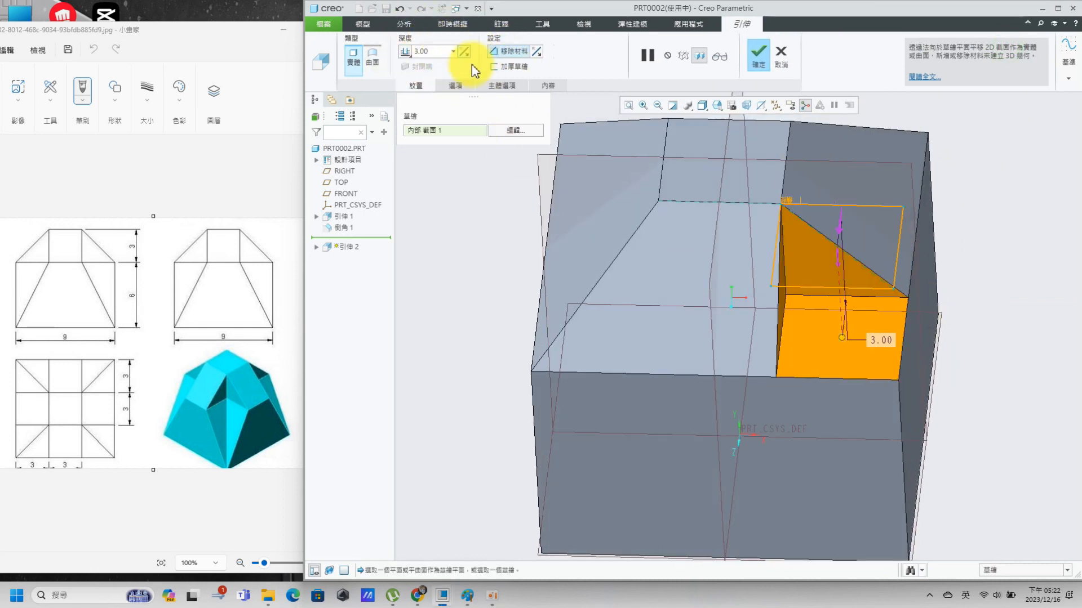
left_click(759, 54)
Start a swept blend with the vertical block edge below the corner cut as its origin trajectory
middle_click_drag(1016, 305, 884, 262)
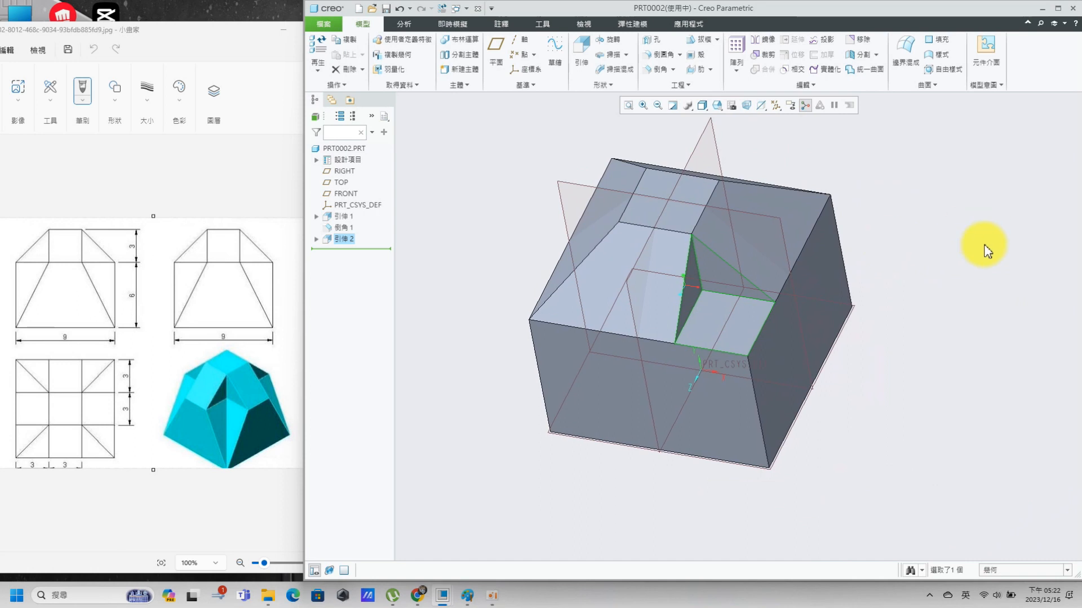
left_click(618, 69)
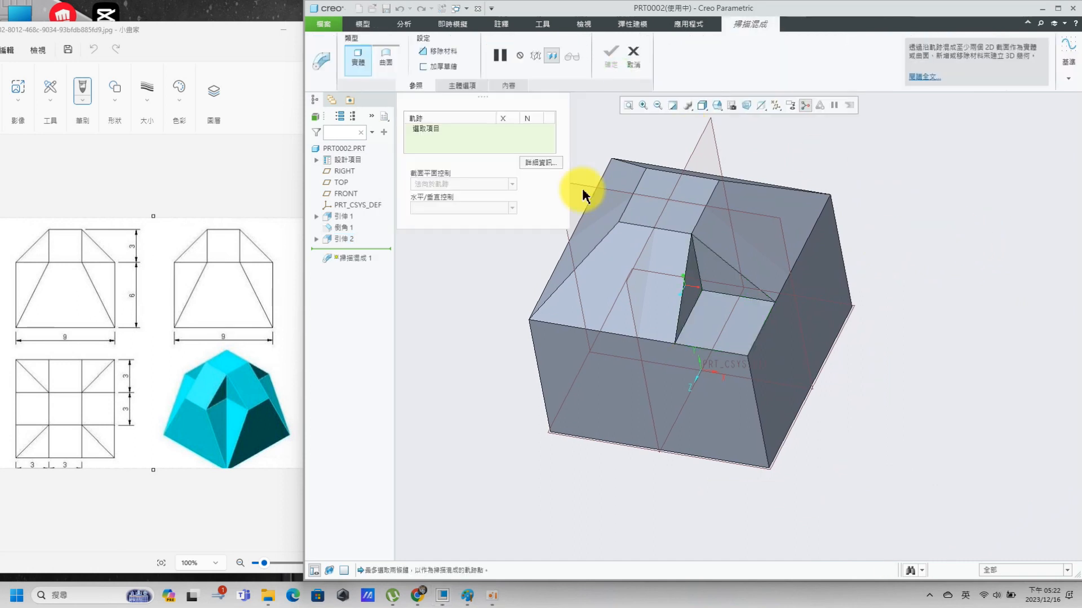
left_click(755, 404)
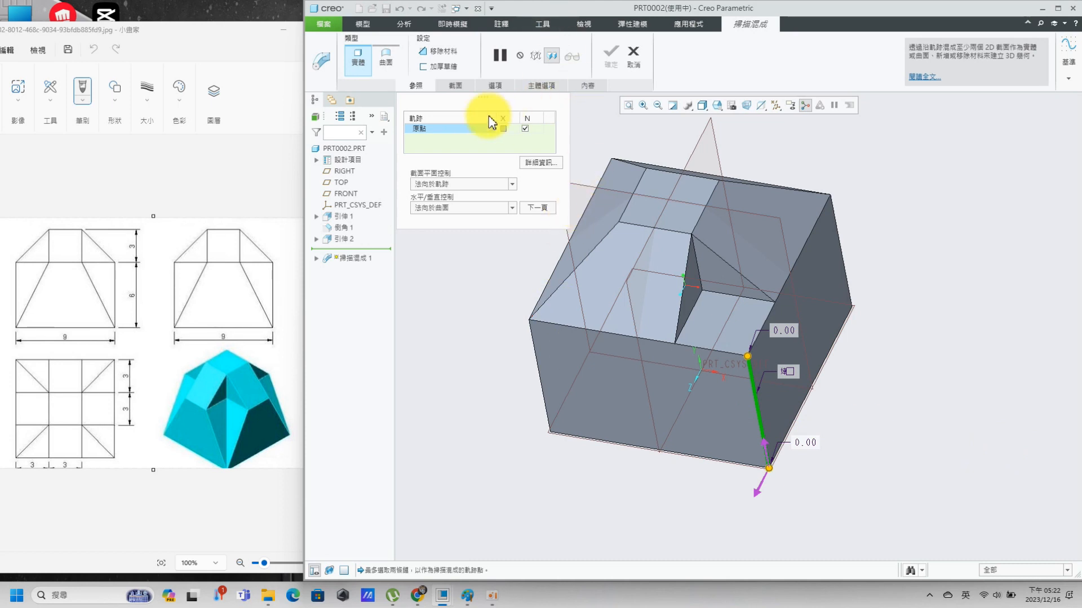
Sketch the swept blend's start section as a single point at the lower end of the vertical edge
left_click(454, 86)
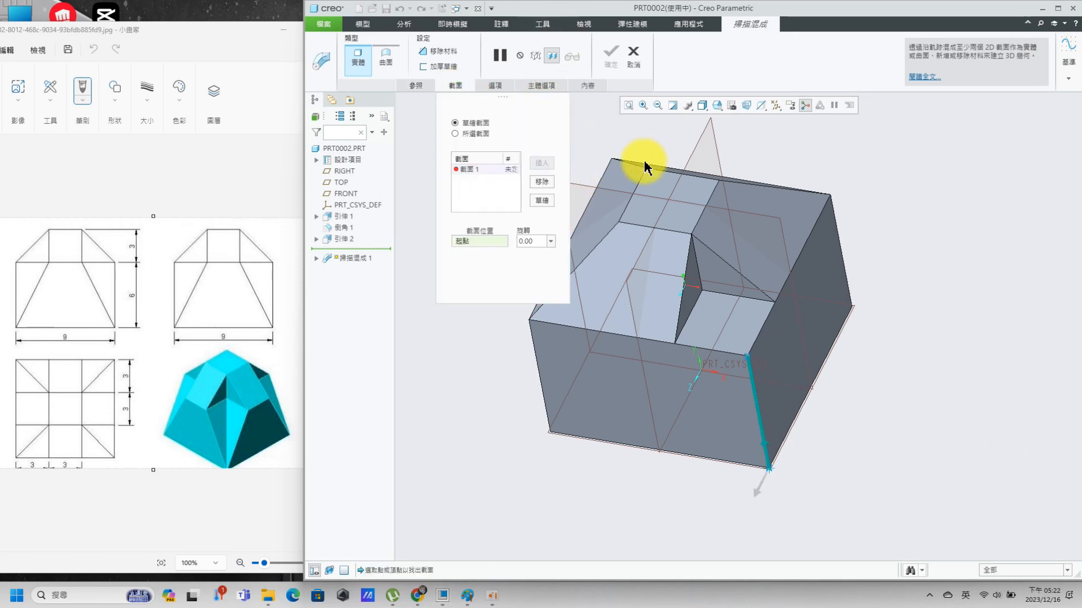
left_click(548, 207)
left_click(655, 55)
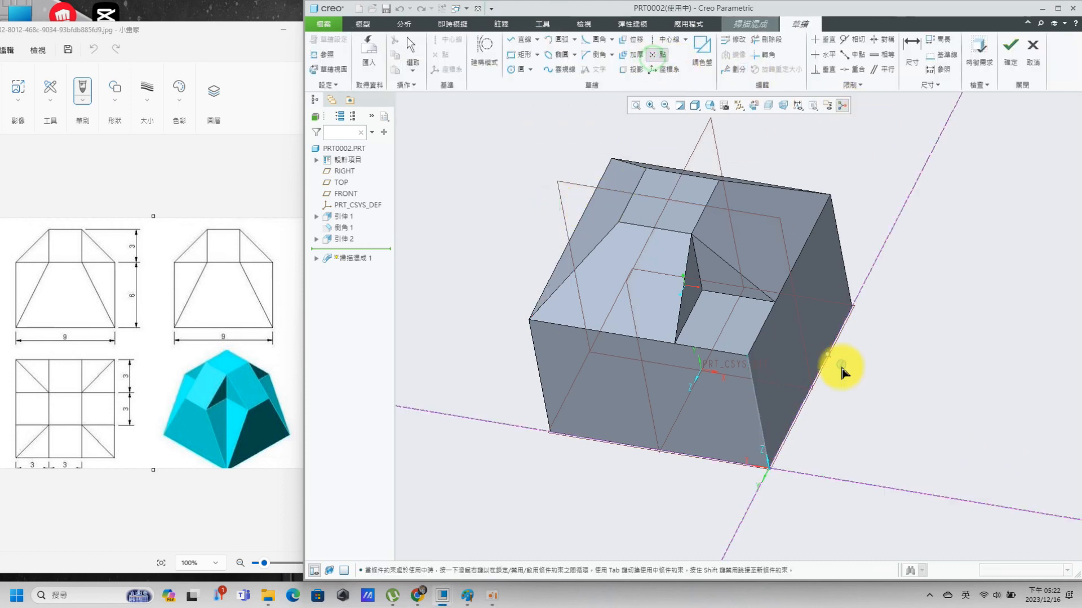
left_click(1008, 57)
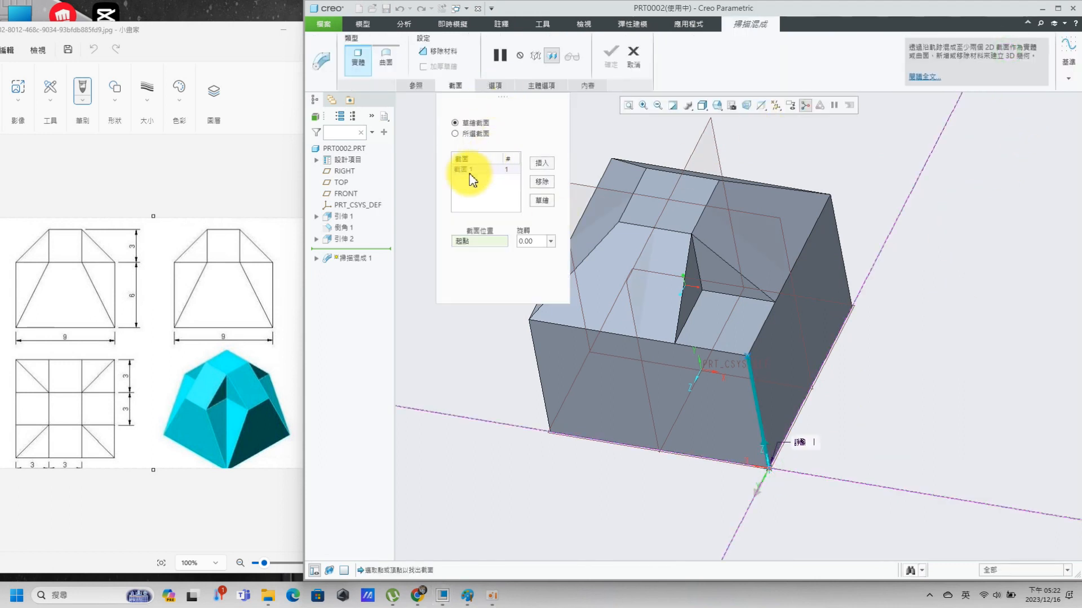
Insert the swept blend's second section at the trajectory's end point, projecting the four edges of the corner cut's floor as its sketch
left_click(540, 163)
left_click(478, 179)
left_click(542, 200)
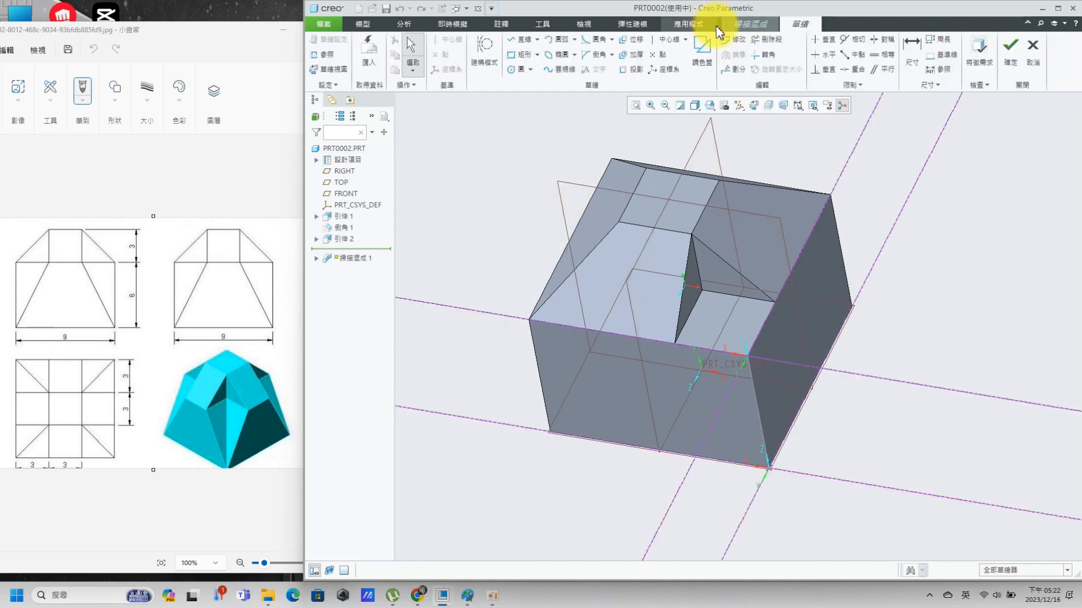
left_click(727, 354)
left_click(755, 338)
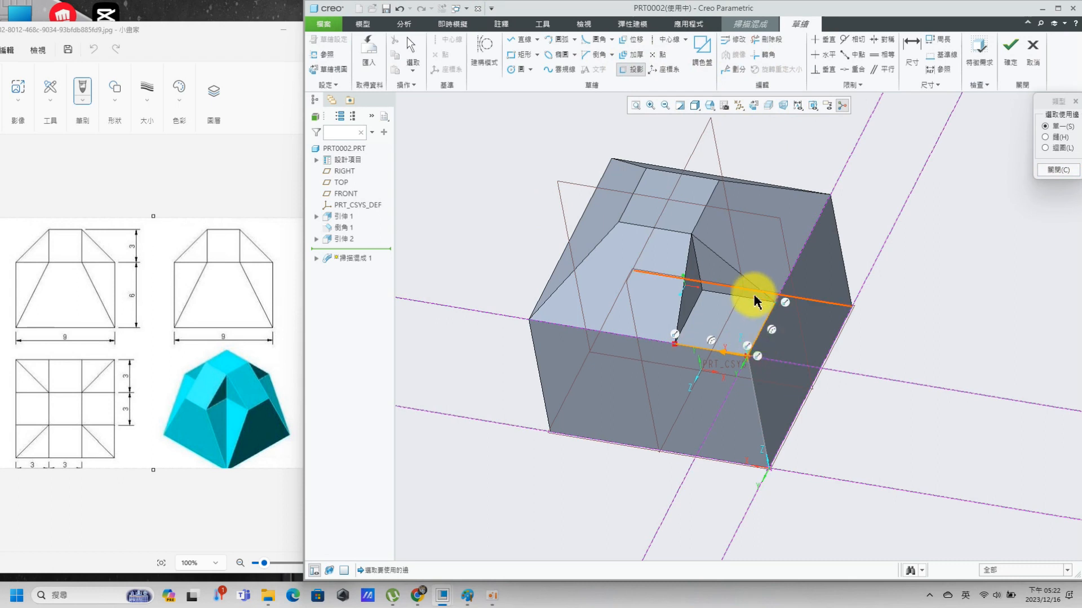
left_click(753, 299)
left_click(698, 302)
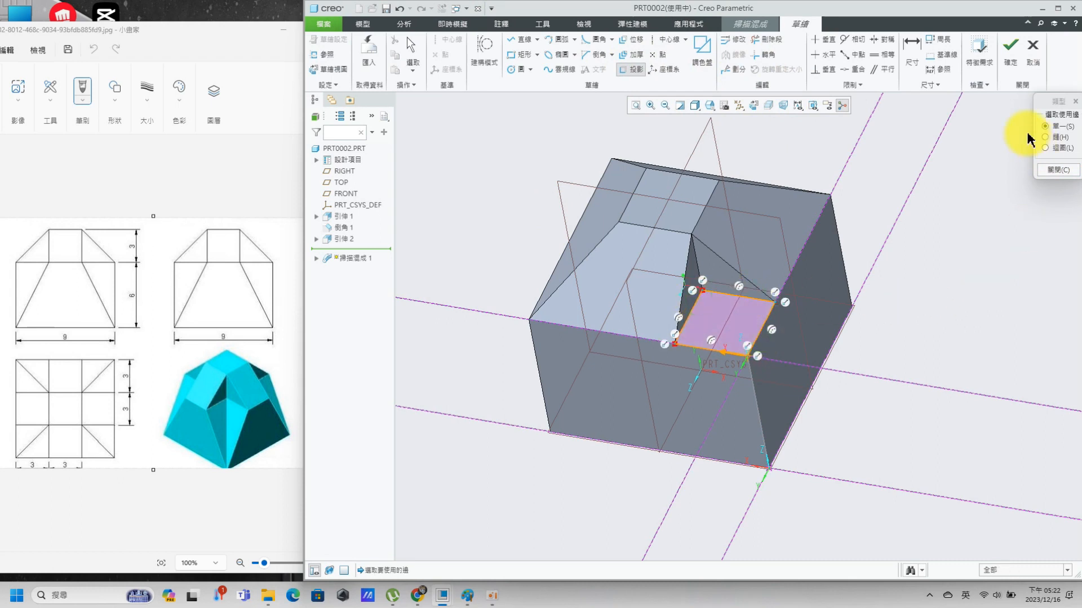
left_click(1062, 169)
left_click(1014, 51)
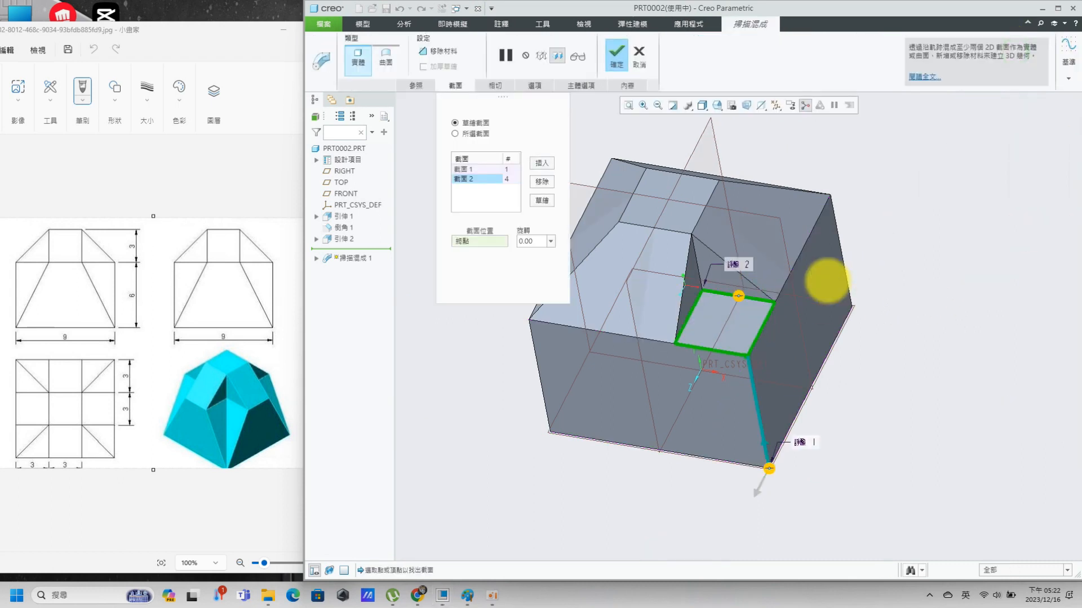
Complete the swept blend, and redefine it to remove material from the block
left_click(618, 59)
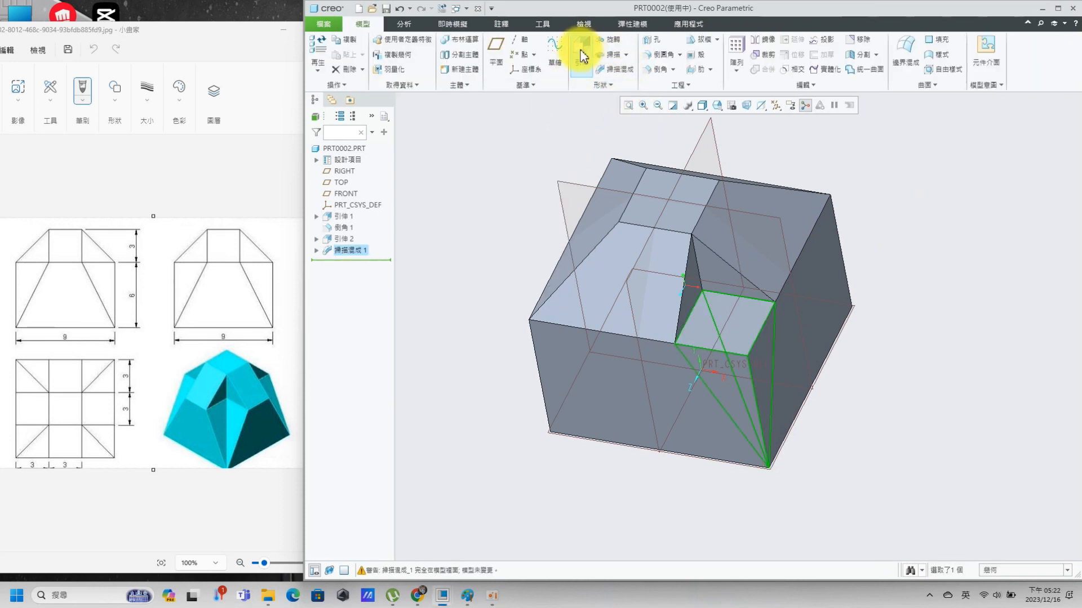
middle_click_drag(702, 296, 821, 345)
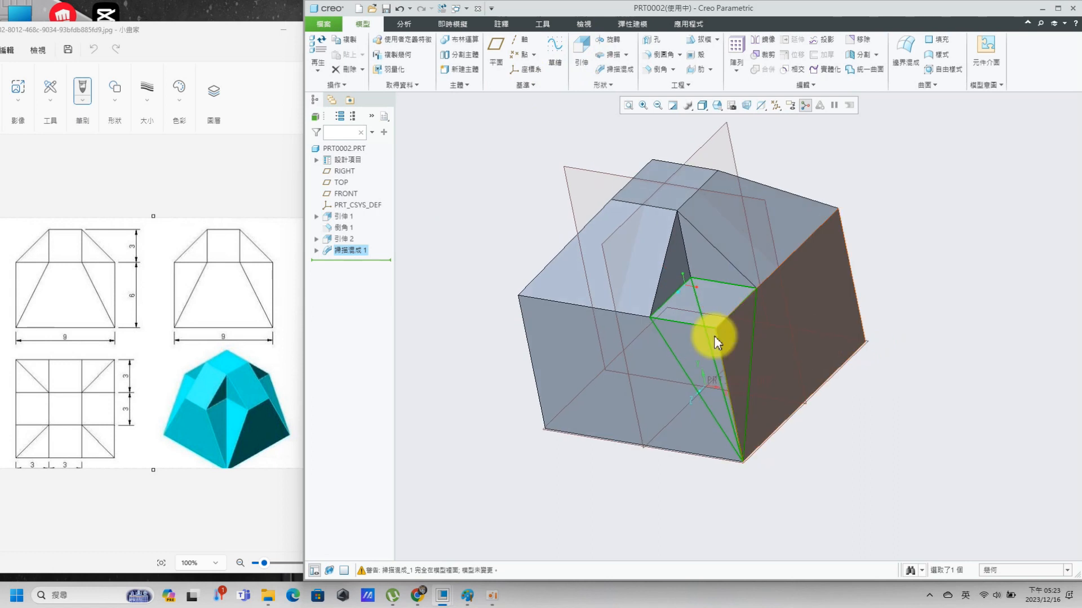
right_click(349, 251)
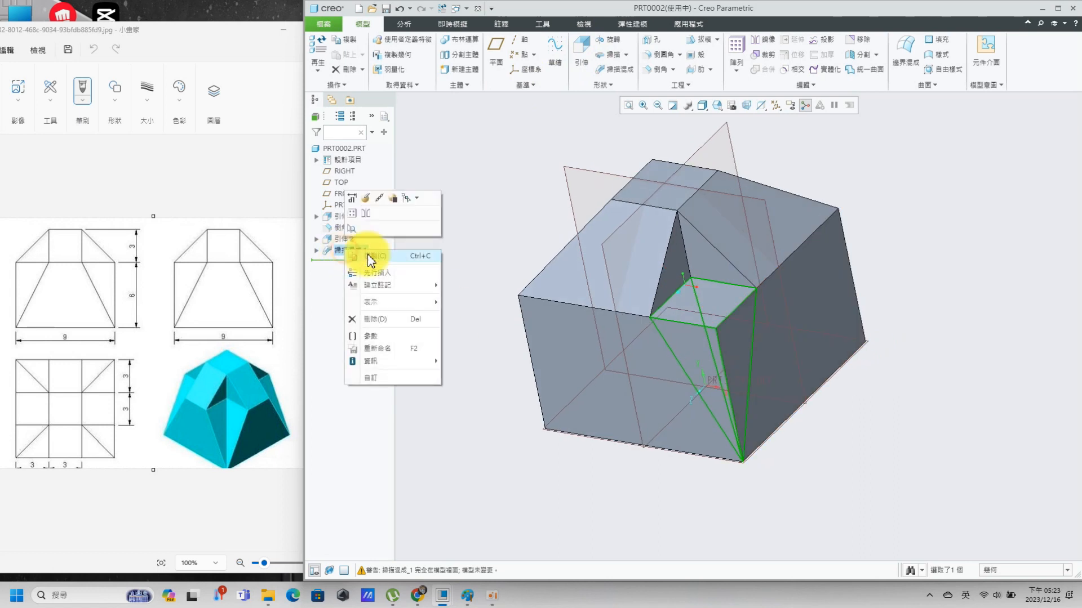
left_click(367, 199)
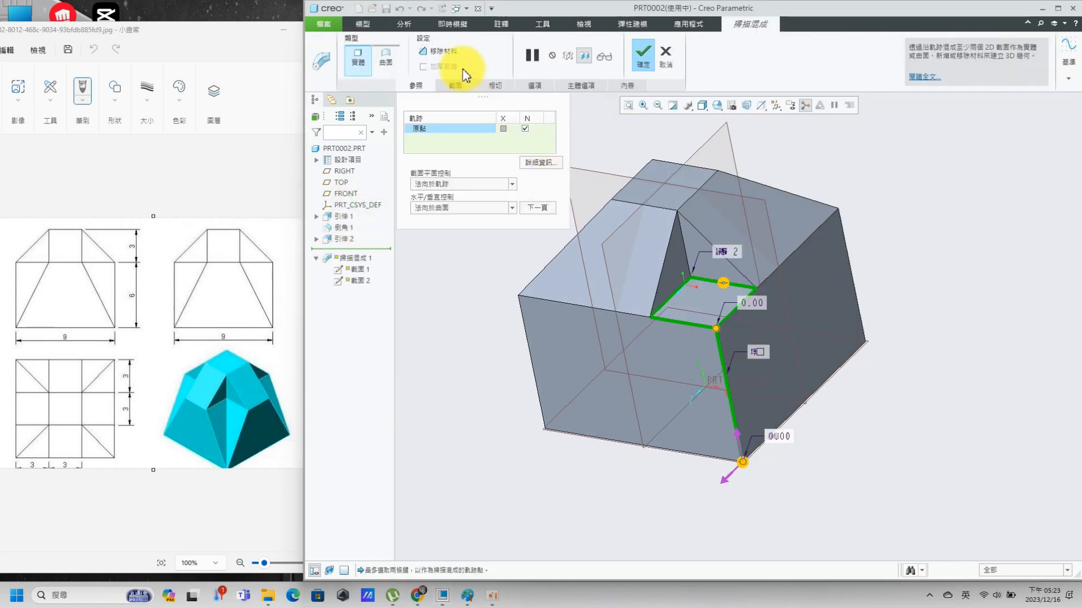
left_click(642, 54)
left_click(916, 365)
Create a datum axis through the intersection of the RIGHT and FRONT planes
mouse_move(901, 236)
middle_mouse_down()
mouse_move(883, 255)
mouse_move(905, 234)
mouse_move(896, 249)
middle_mouse_up()
scroll(882, 247, "up", 3)
left_click(519, 39)
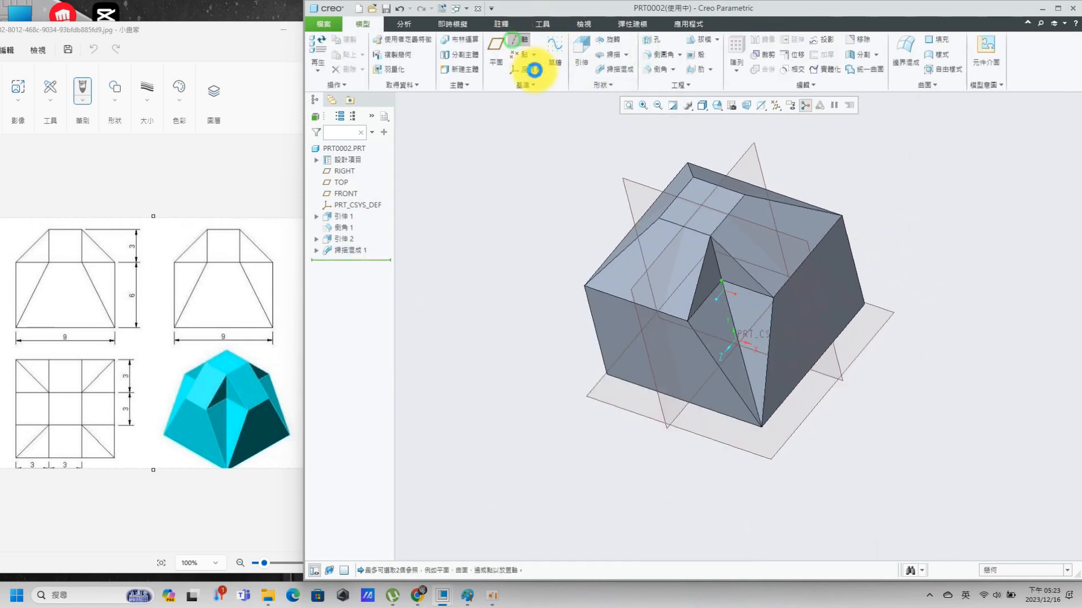
left_click(759, 149)
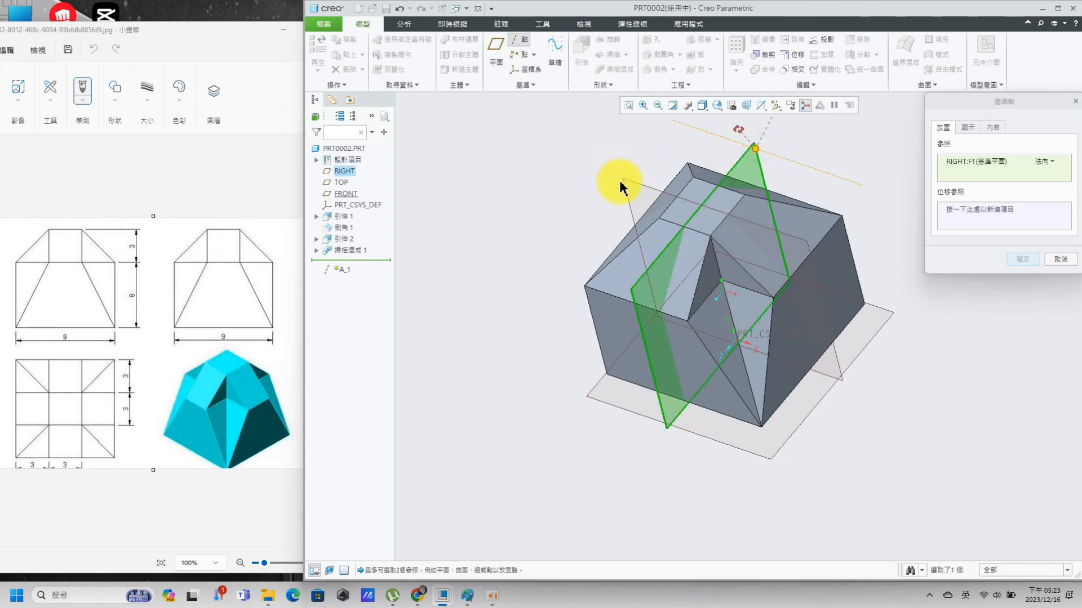
left_click(638, 185, "ctrl")
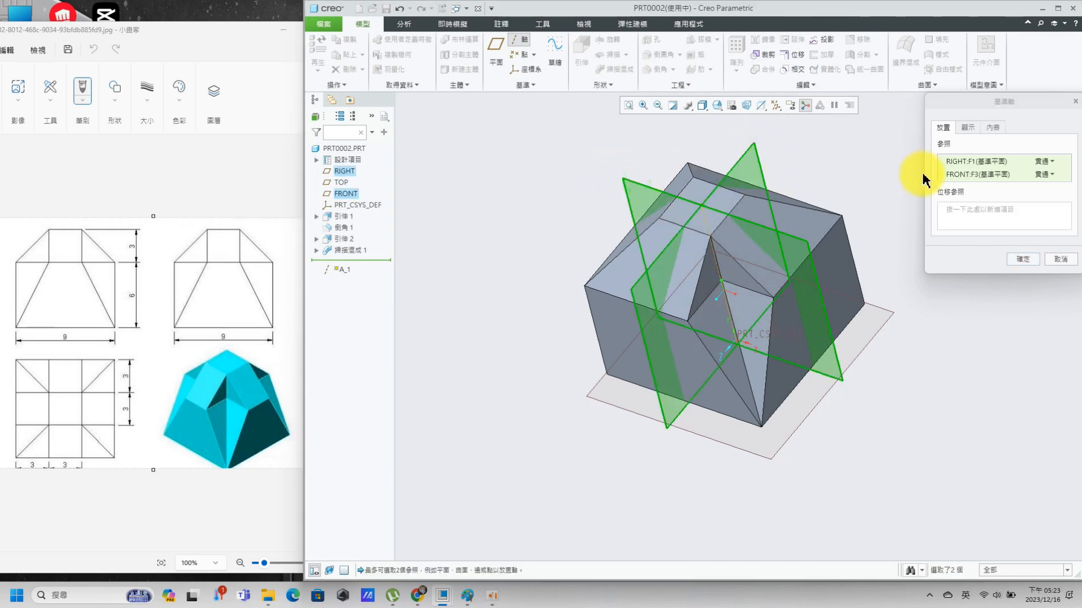
left_click(1022, 259)
scroll(930, 299, "down", 2)
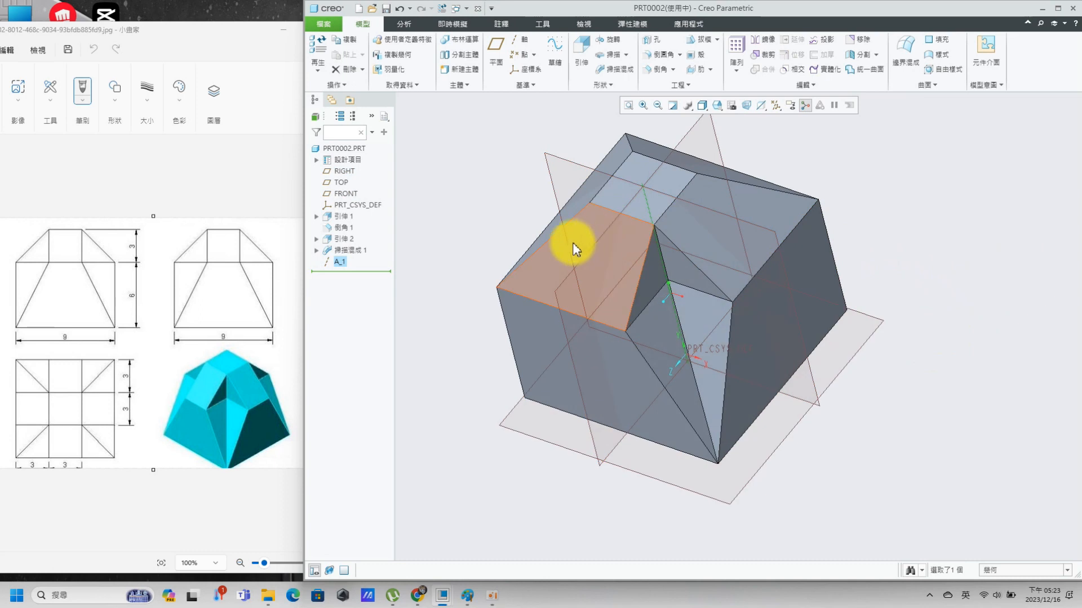
Create an axis-type geometry pattern of the corner extrude cut and swept blend cut around the central datum axis, with 4 members at 90°
middle_click_drag(966, 286, 865, 244)
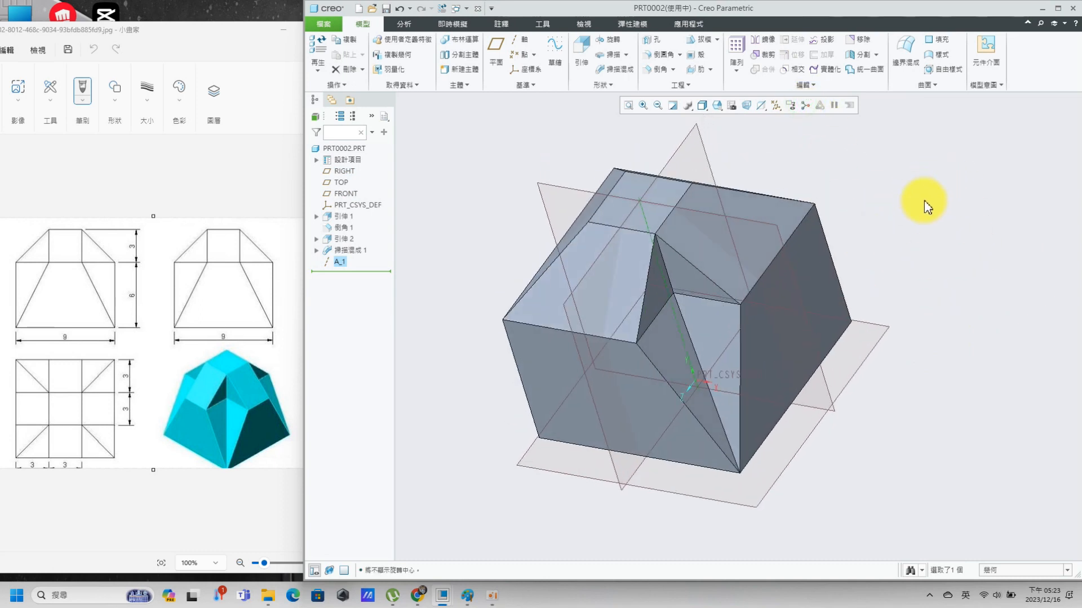
left_click(342, 242)
left_click(344, 250, "ctrl")
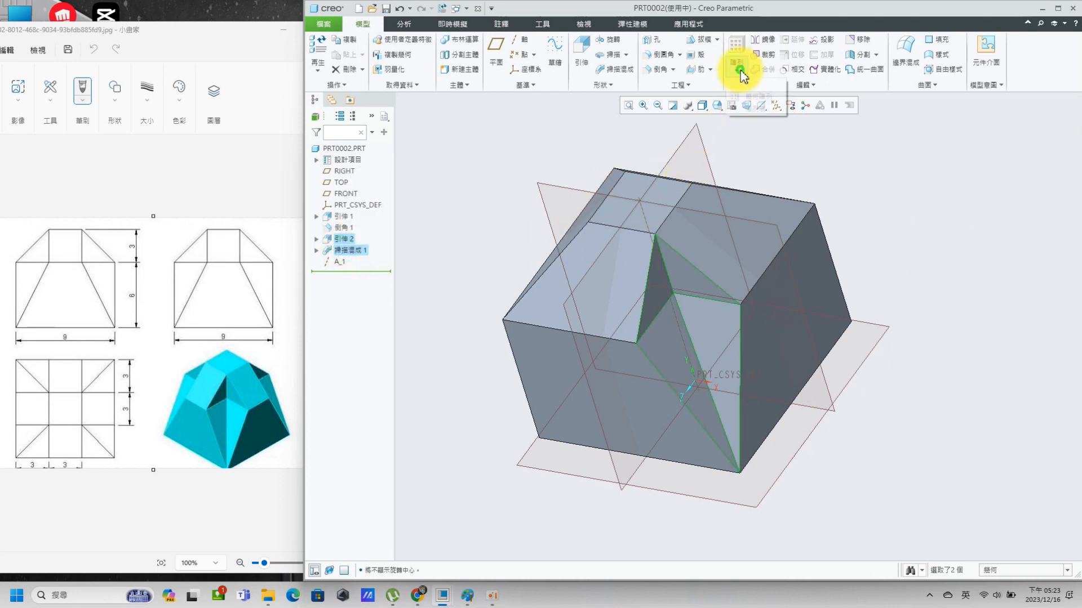
left_click(750, 98)
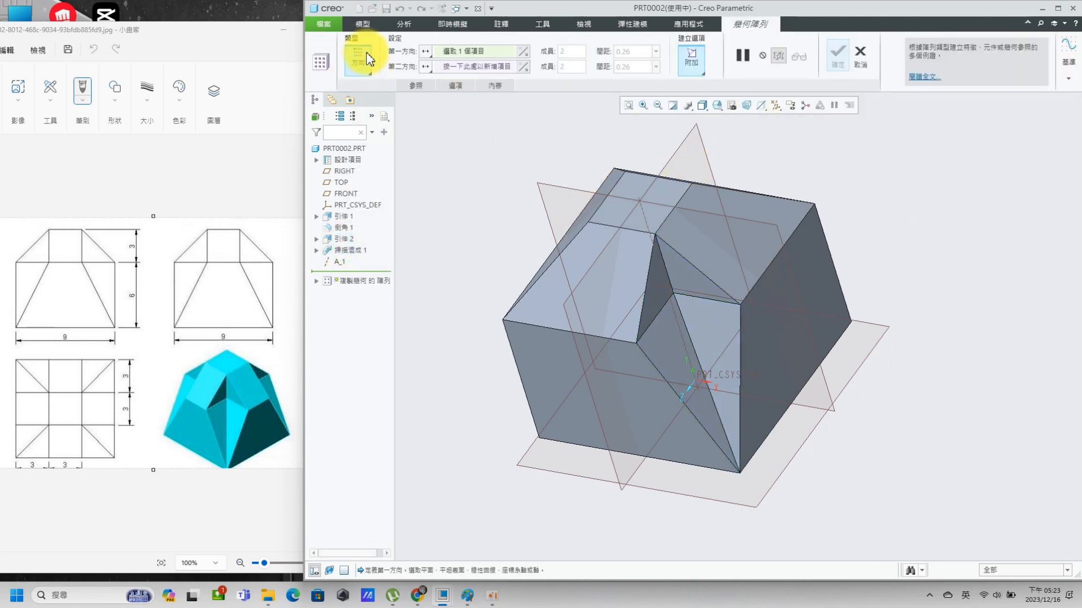
left_click(370, 72)
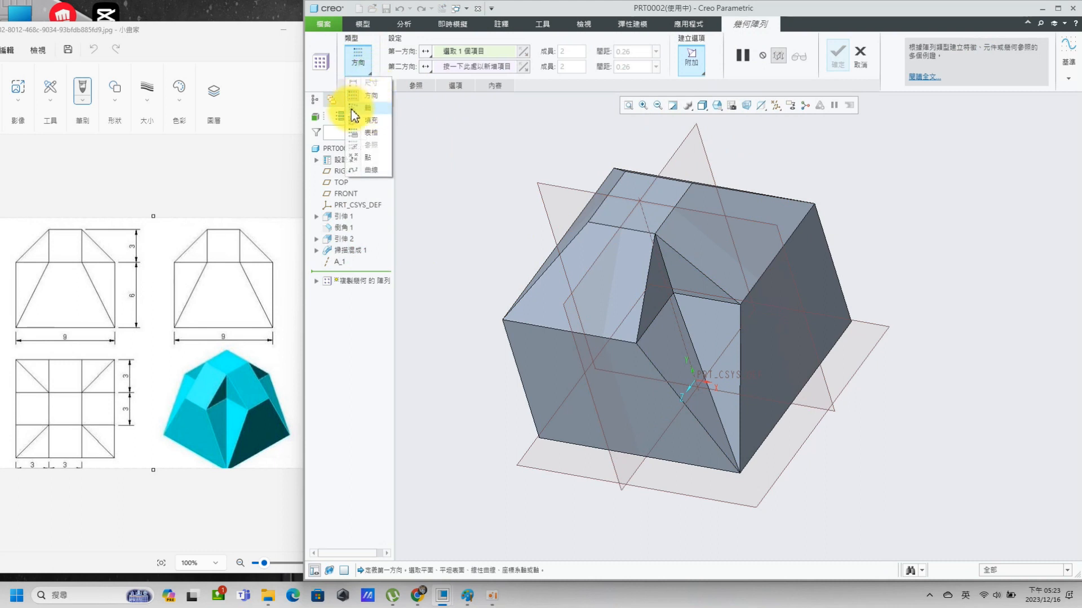
left_click(355, 109)
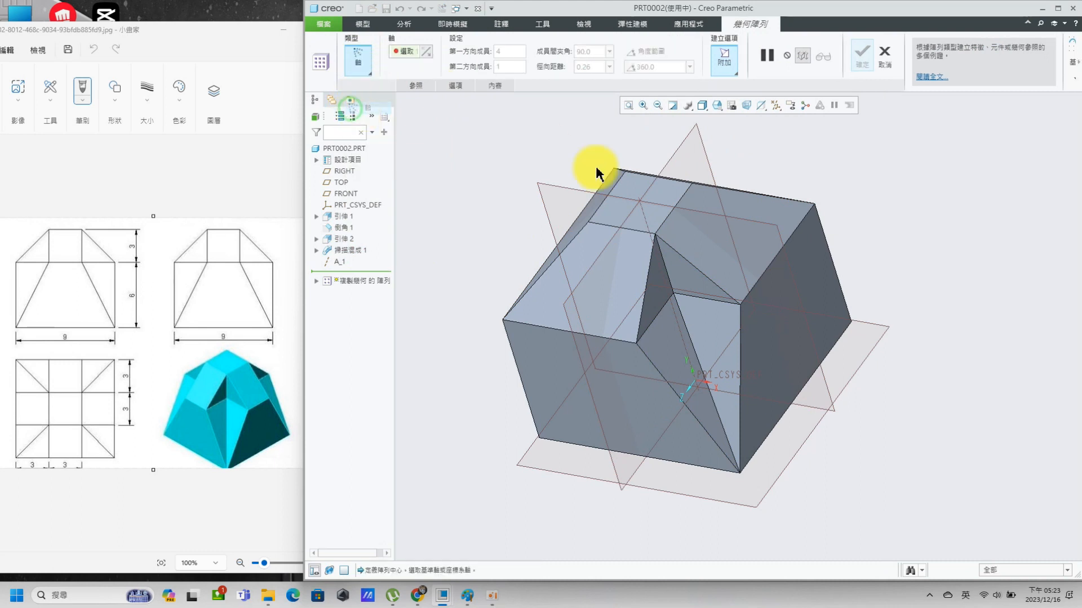
left_click(645, 217)
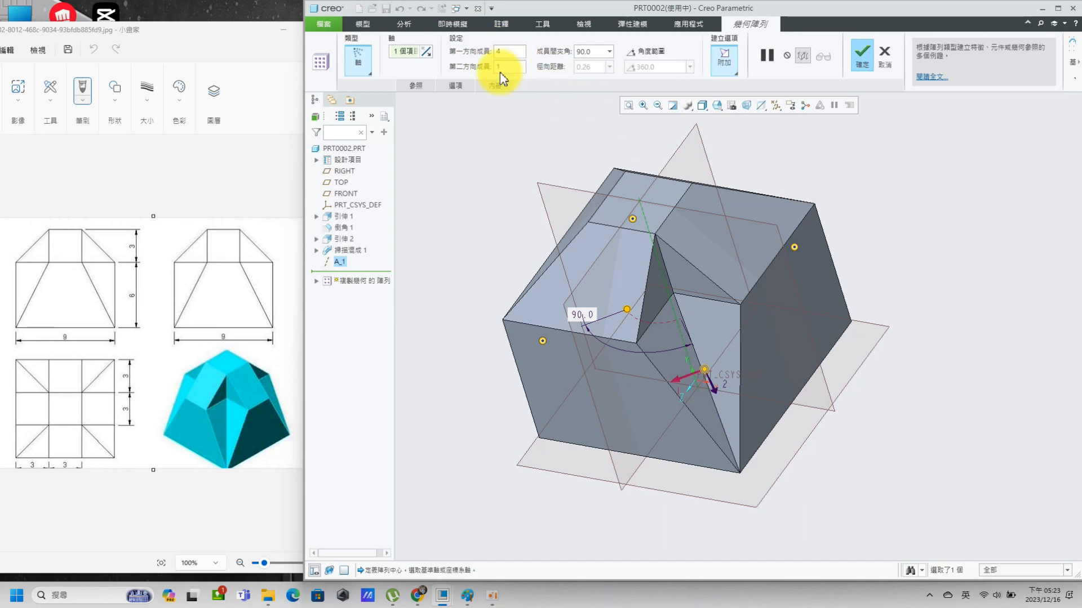
left_click(861, 53)
middle_click_drag(797, 253, 799, 235)
left_click(918, 212)
middle_click_drag(763, 163, 783, 169)
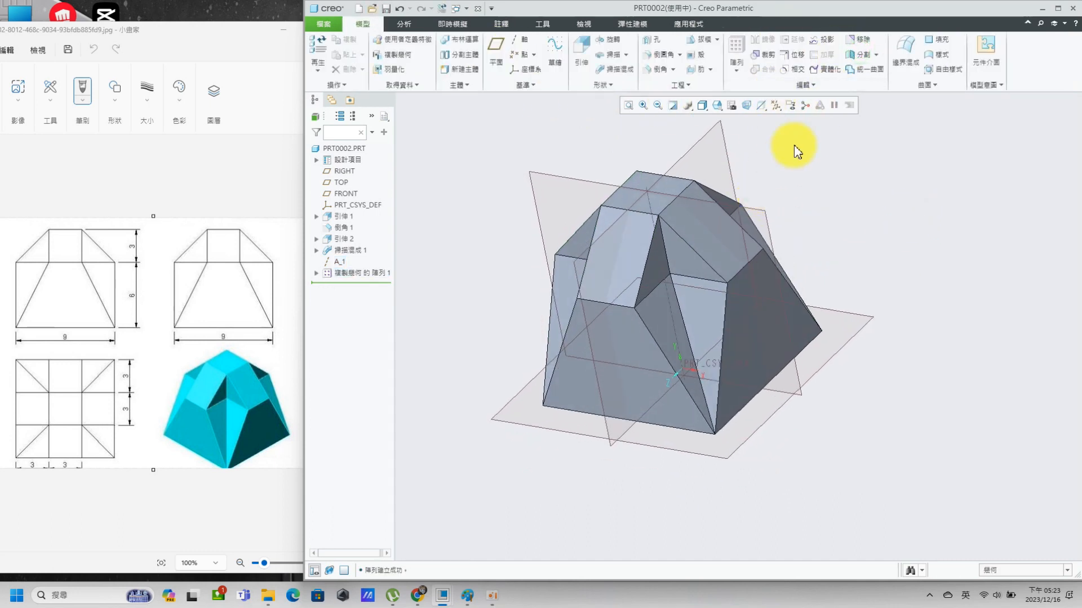
Hide all datum axes, points, coordinate systems and planes in the model view
left_click(776, 106)
left_click(775, 119)
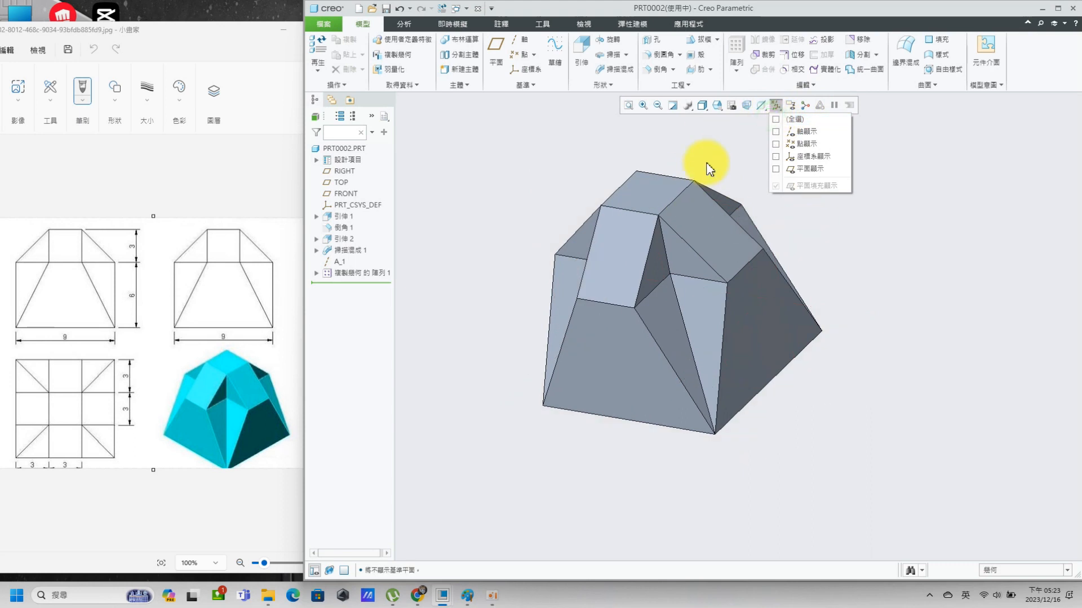
mouse_move(604, 169)
middle_mouse_down()
mouse_move(565, 224)
mouse_move(632, 273)
mouse_move(640, 254)
middle_mouse_up()
scroll(612, 239, "down", 2)
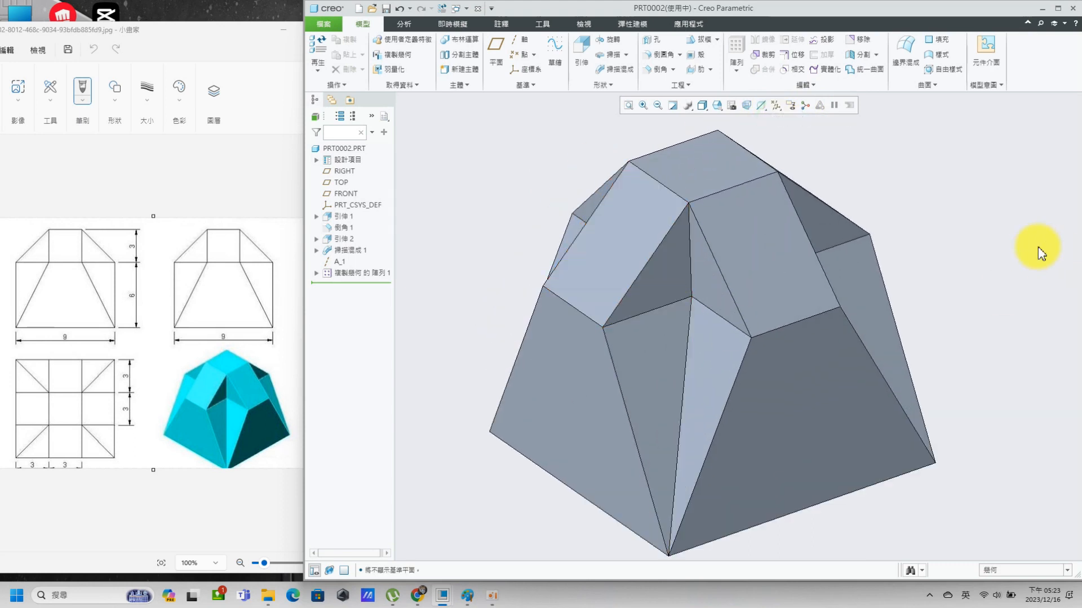
middle_click_drag(993, 243, 987, 259)
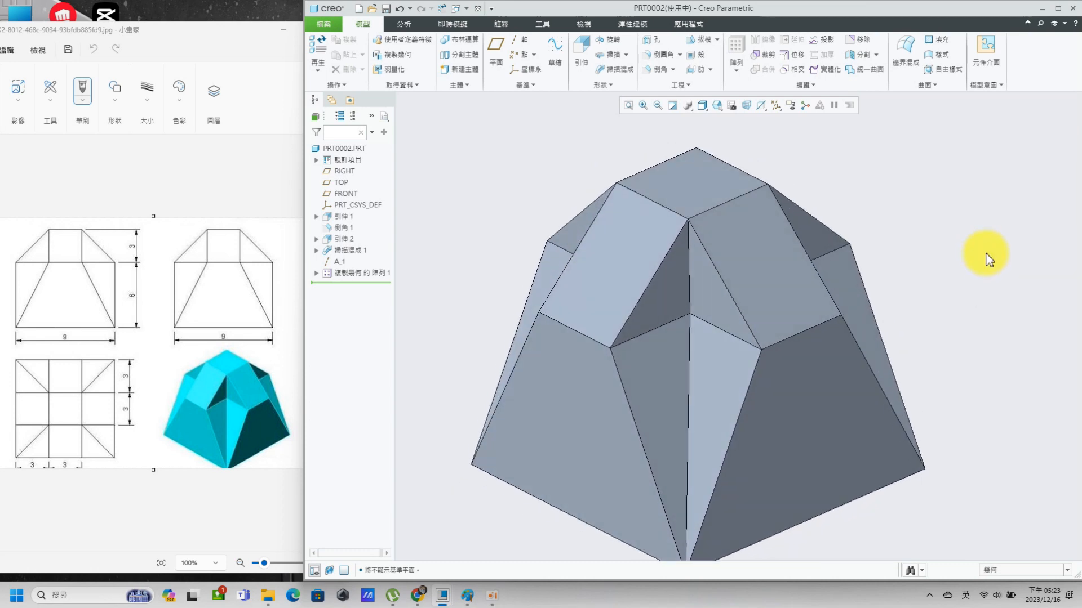
middle_click_drag(936, 292, 949, 266, "shift")
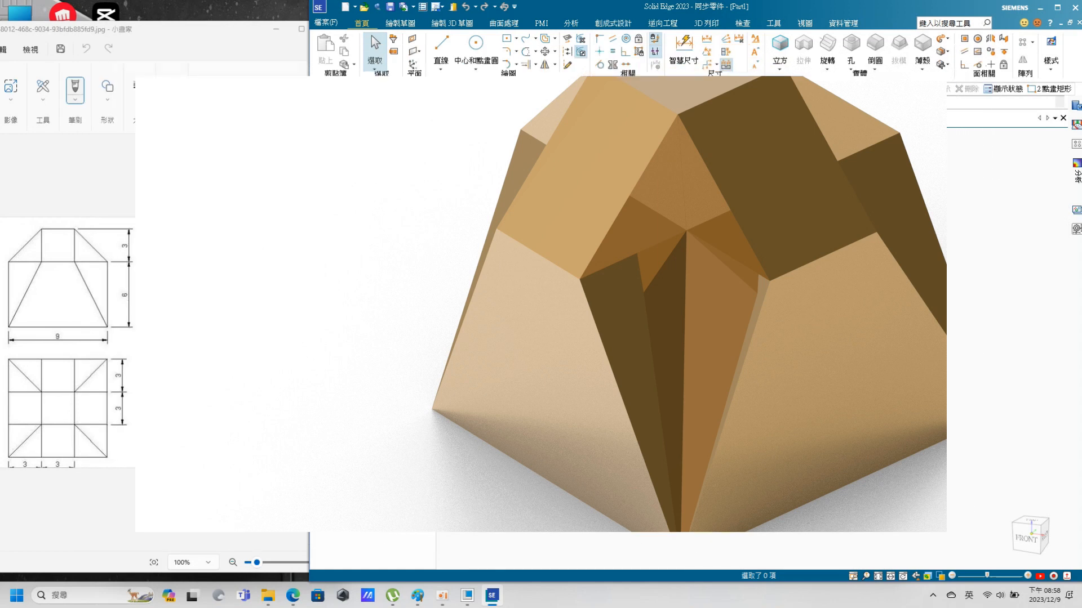
In the new Solid Edge part, switch from synchronous to ordered modeling
left_click(334, 172)
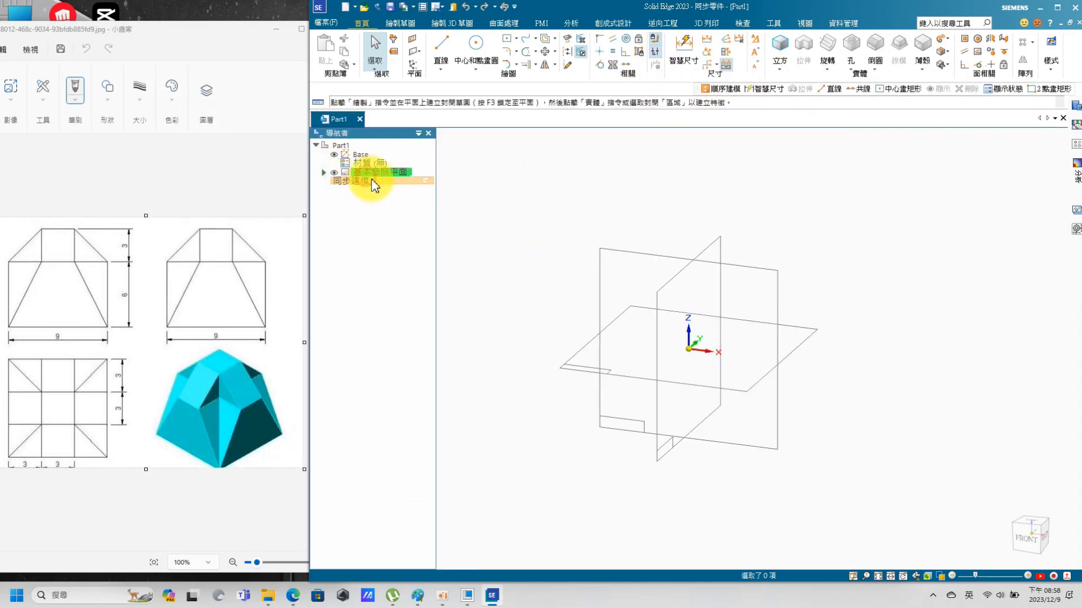
right_click(360, 182)
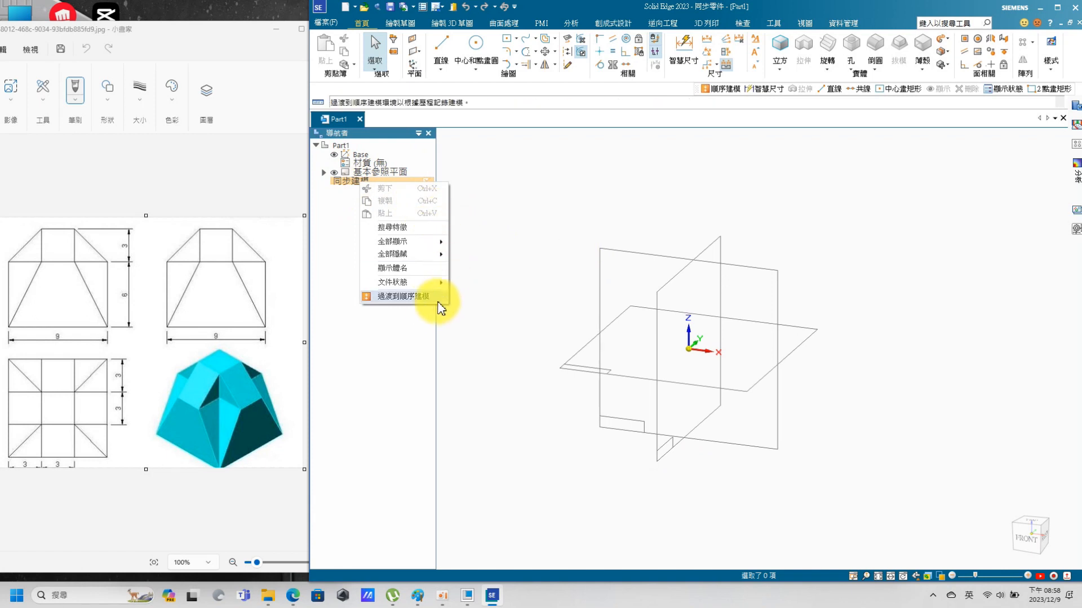
left_click(421, 297)
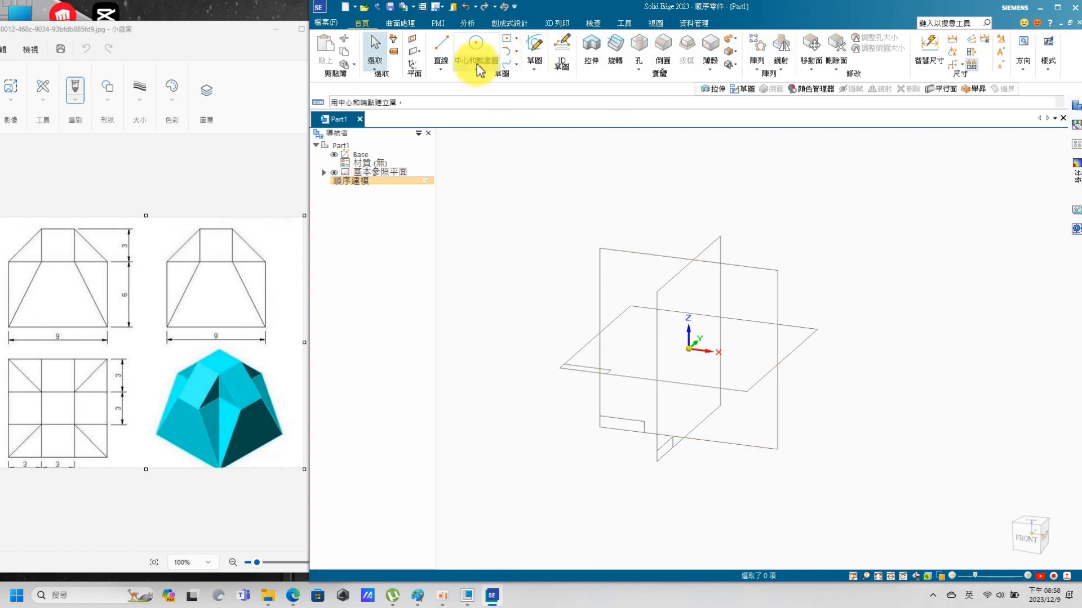
Start an extrusion on the horizontal reference plane and sketch a center rectangle about 63 mm high, centered on the origin
left_click(589, 56)
left_click(807, 336)
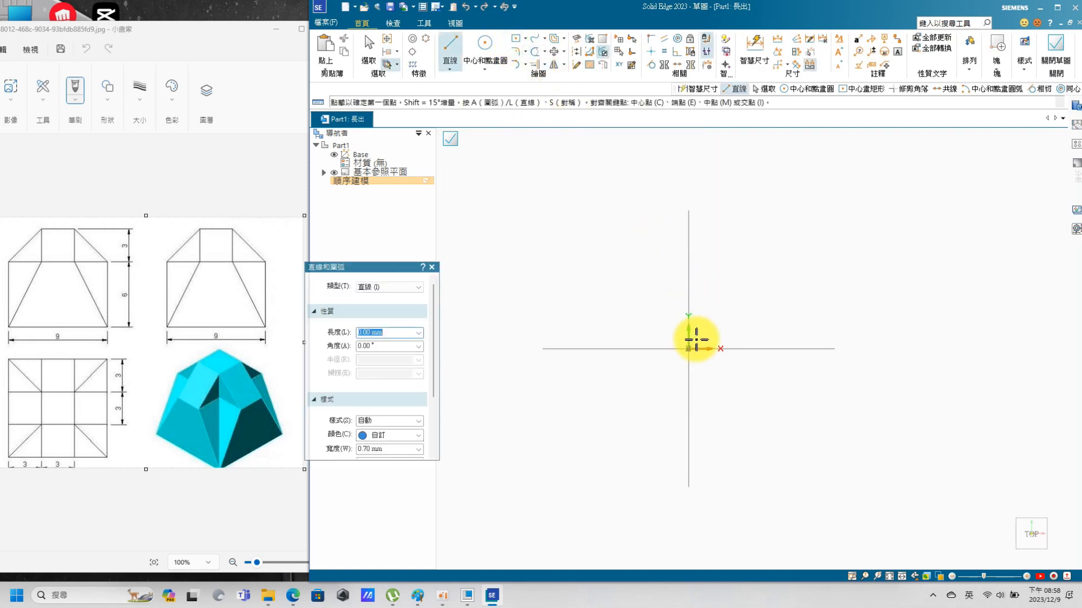
left_click(689, 349)
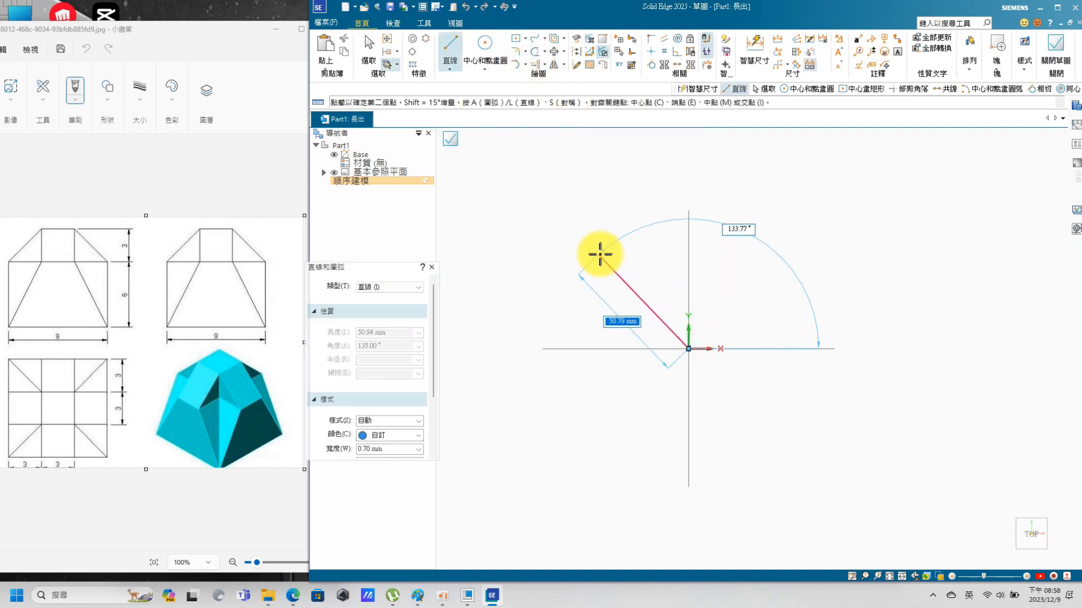
key("Escape")
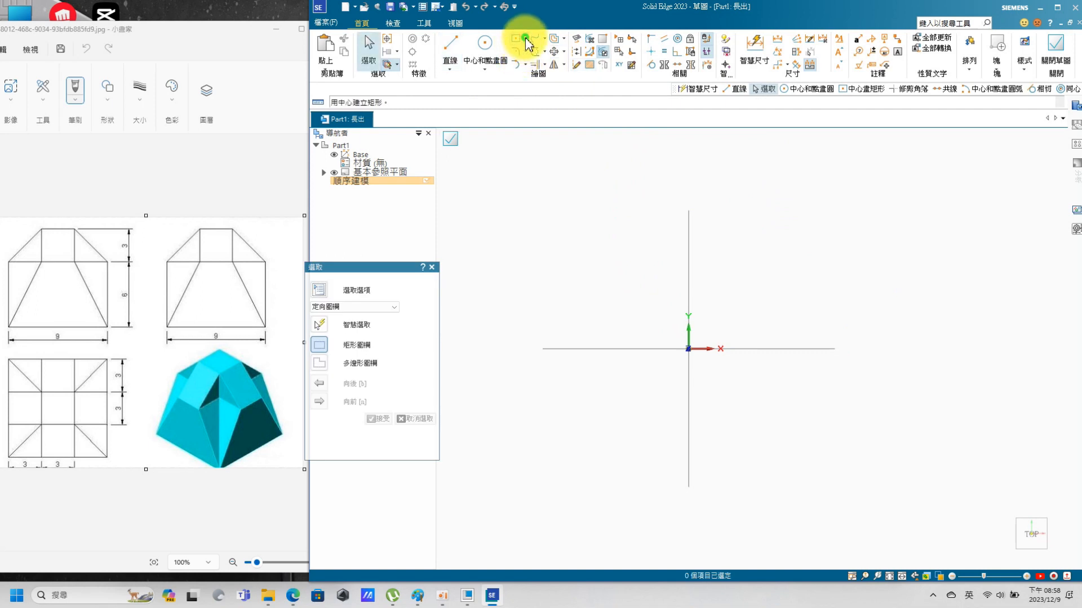
left_click(525, 38)
left_click(518, 52)
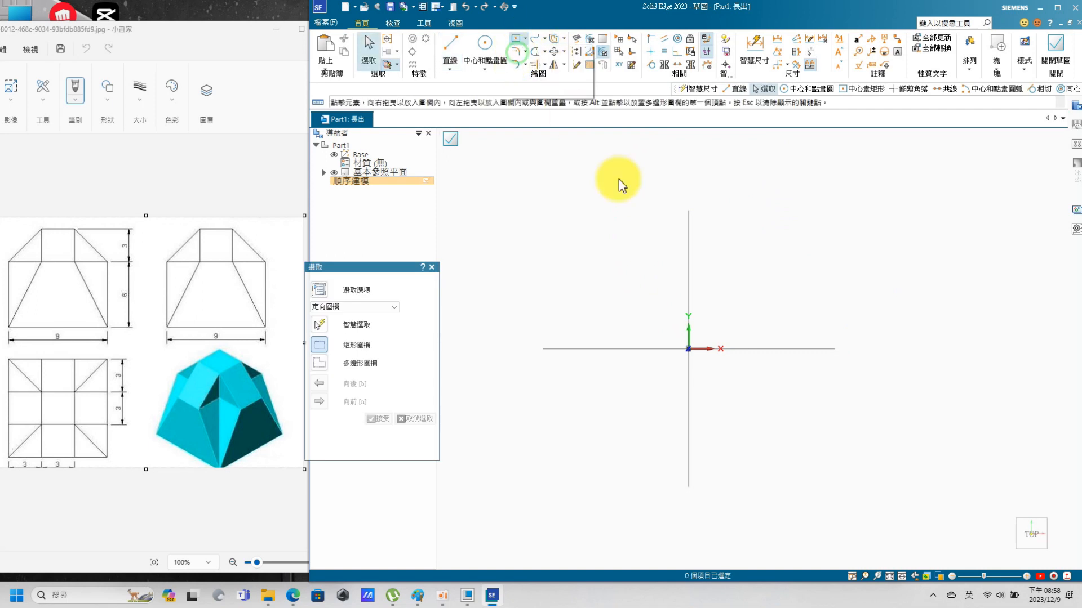
left_click(688, 348)
left_click(611, 269)
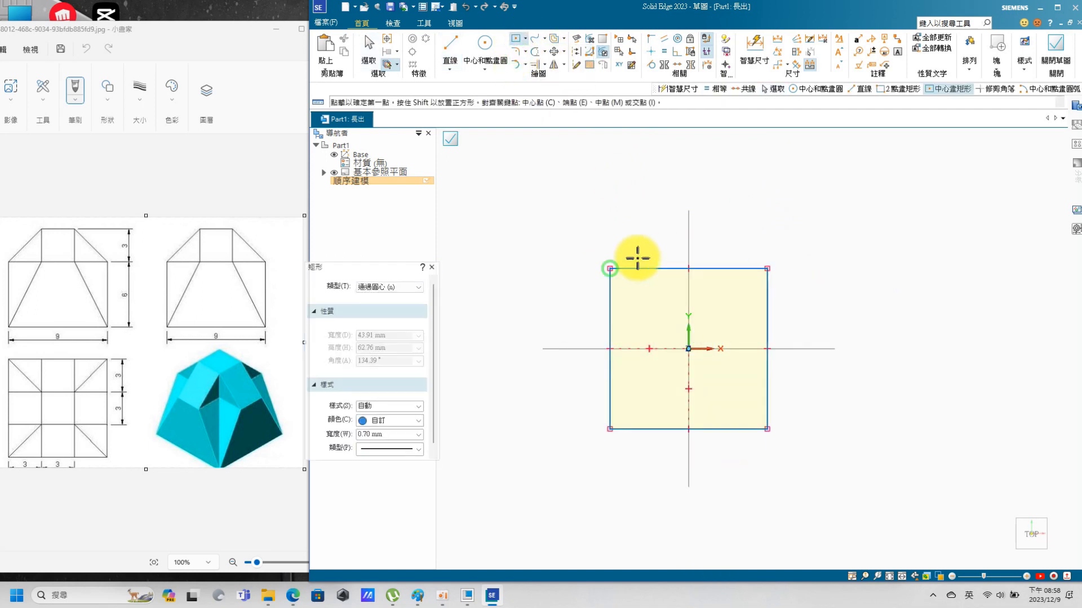
Apply an equal constraint between the rectangle's top and right sides
left_click(653, 59)
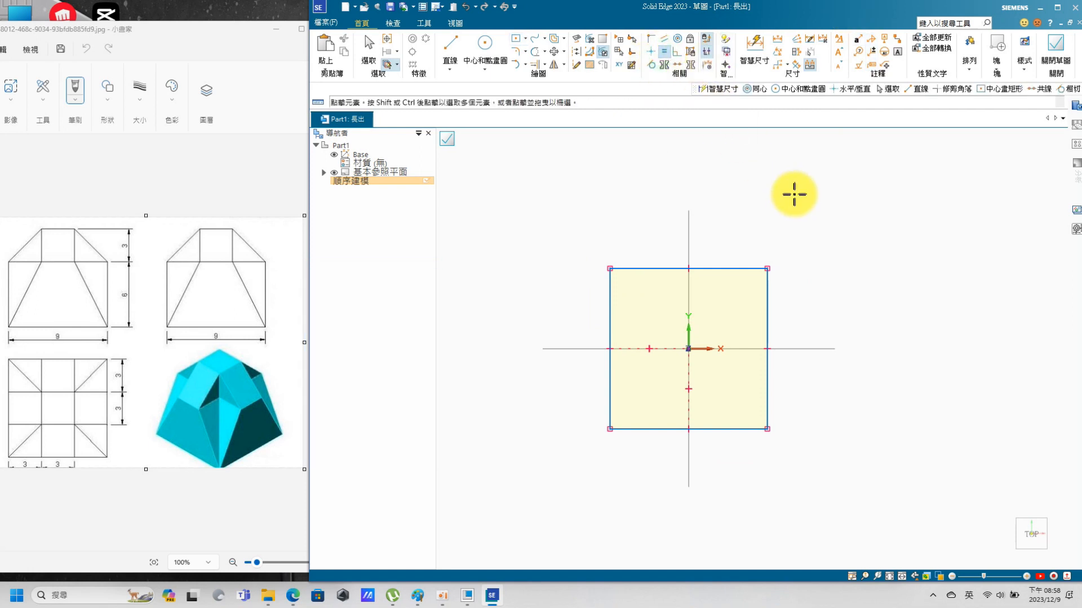
left_click(745, 268)
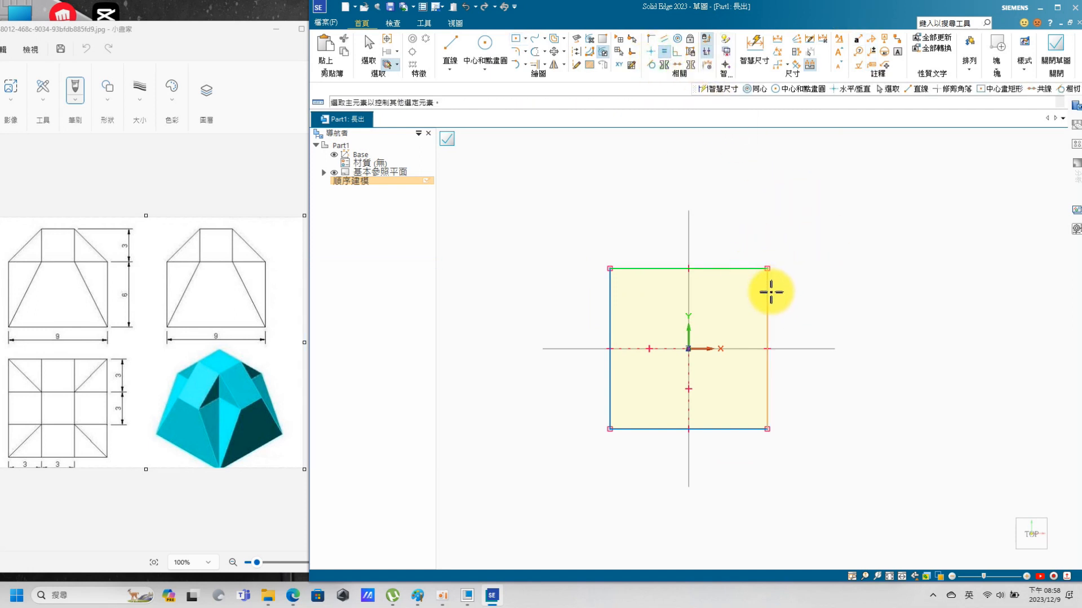
left_click(767, 293)
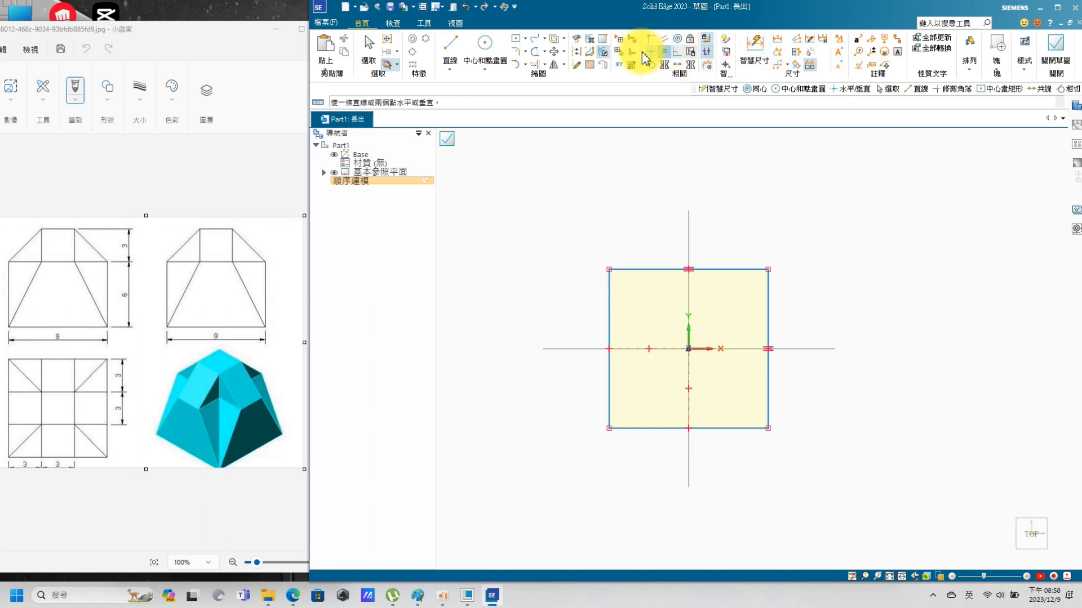
Dimension the rectangle's top side and set its width to 9 mm
left_click(752, 55)
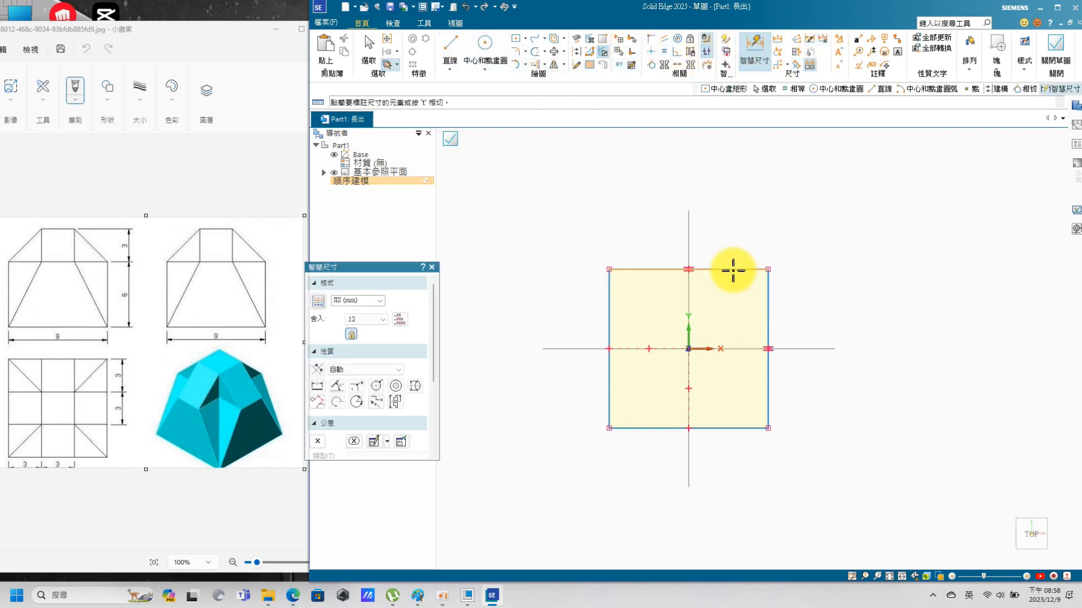
left_click(730, 223)
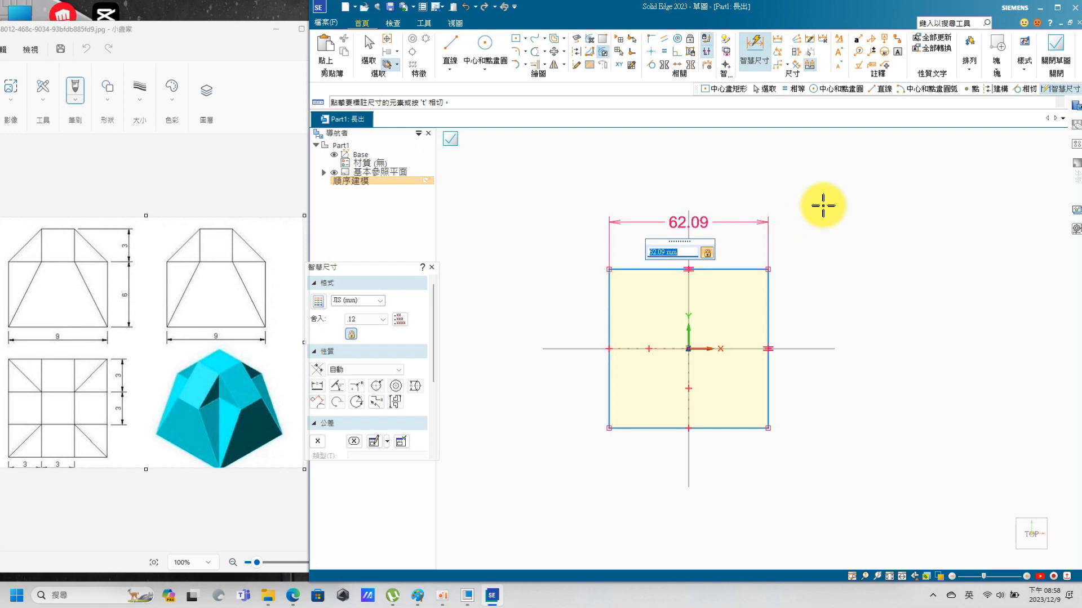
type("9")
key("Return")
scroll(715, 299, "up", 2)
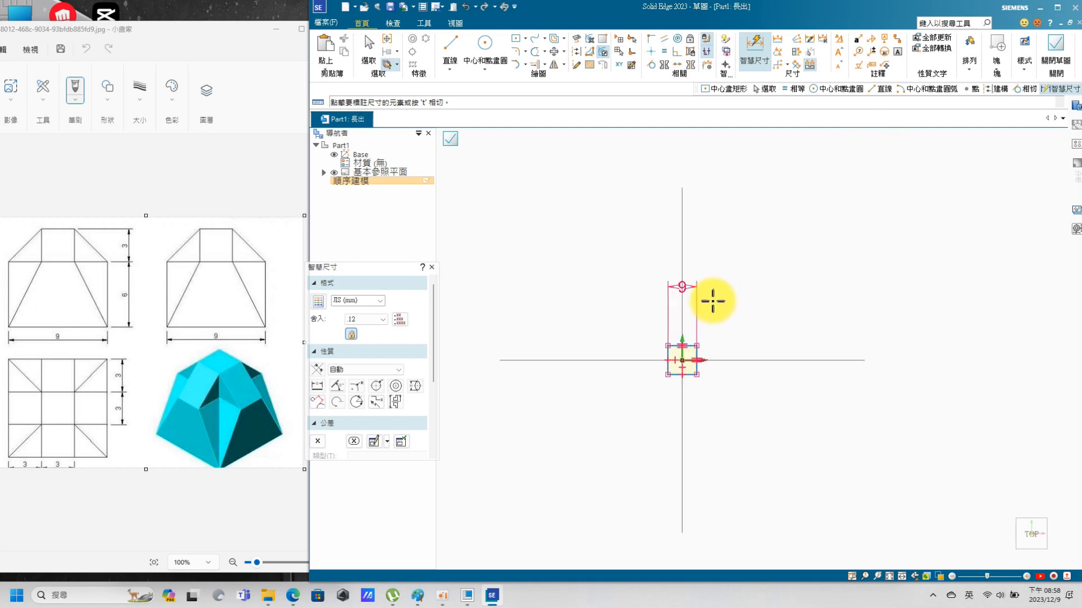
scroll(664, 331, "up", 5)
mouse_move(751, 394)
middle_mouse_down()
mouse_move(735, 351)
mouse_move(744, 285)
middle_mouse_up()
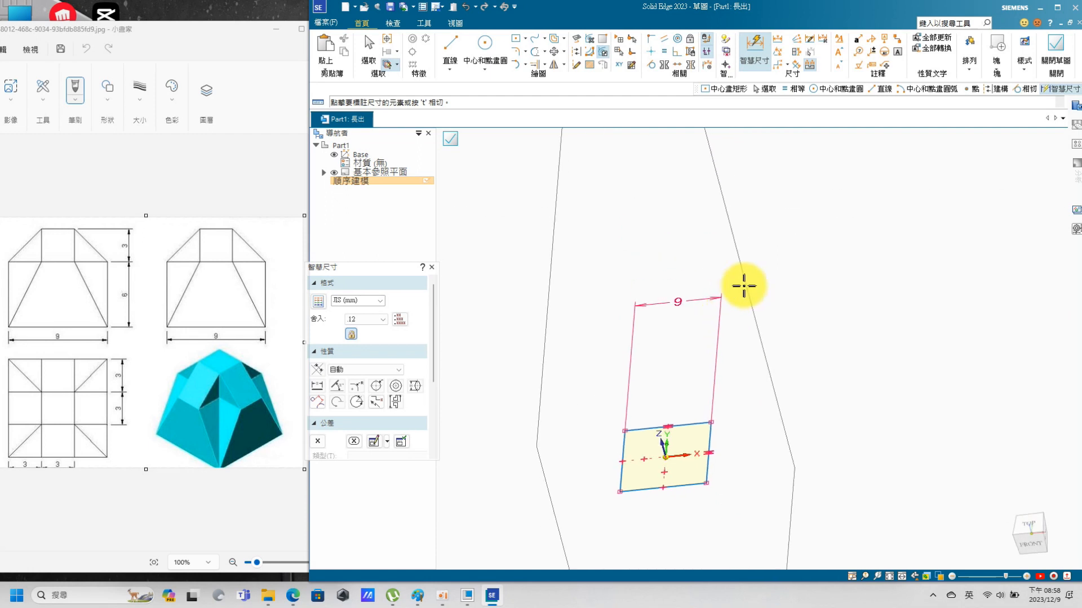
Close the square sketch and extrude it 9 mm upward as a one-sided finite extrusion
left_click(1055, 52)
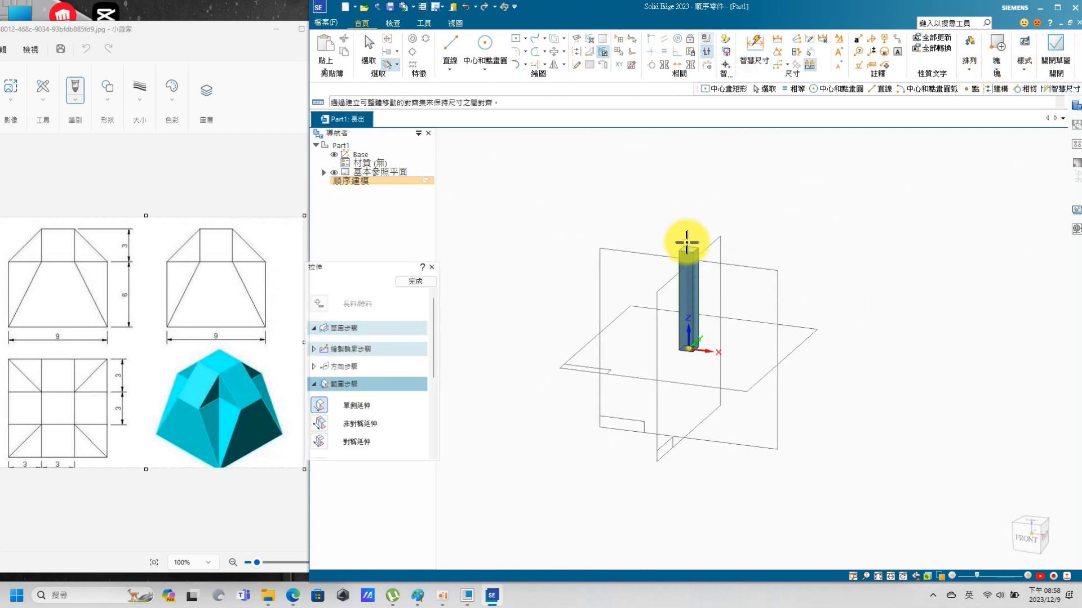
left_click_drag(433, 344, 433, 417)
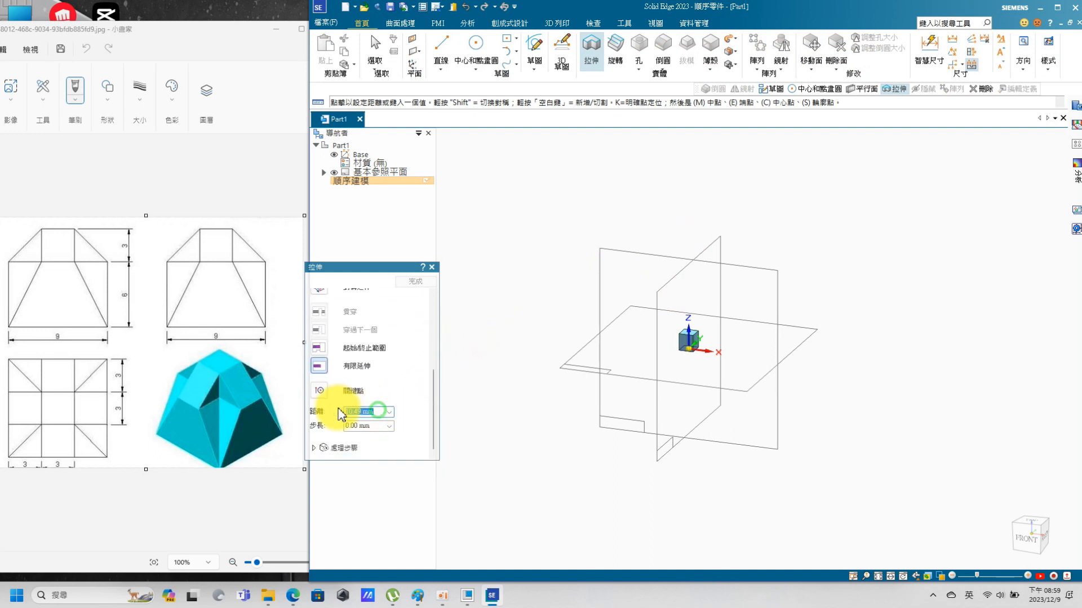
type("9")
key("Tab")
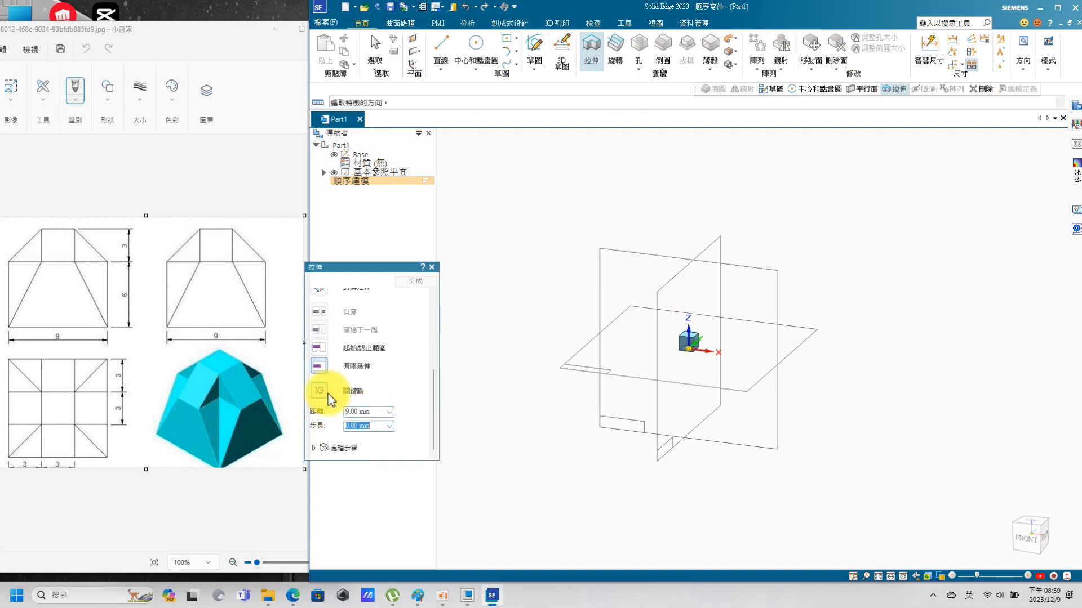
left_click(495, 285)
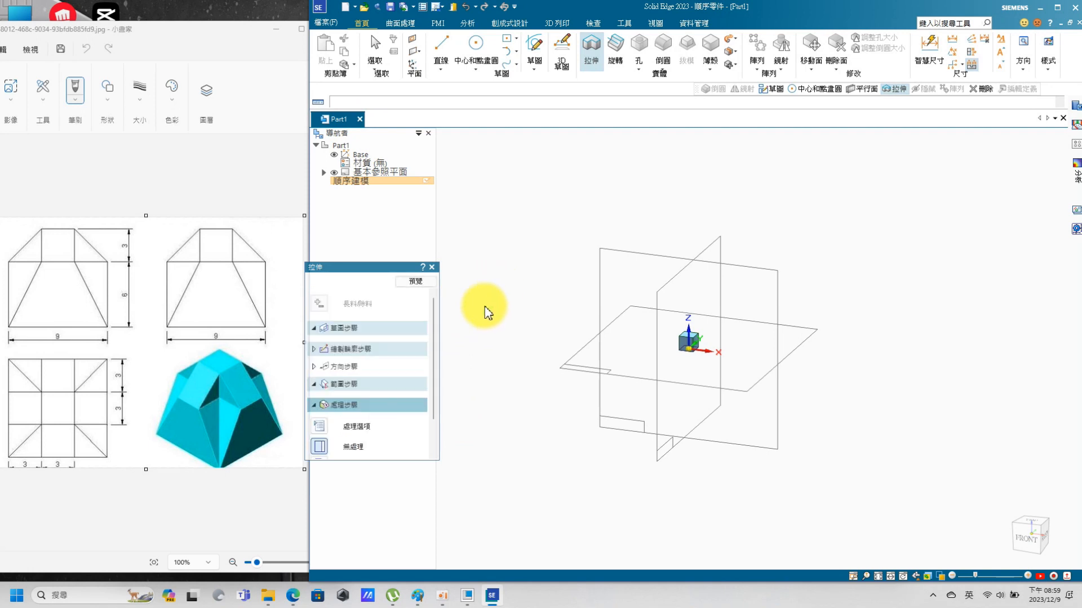
left_click(416, 281)
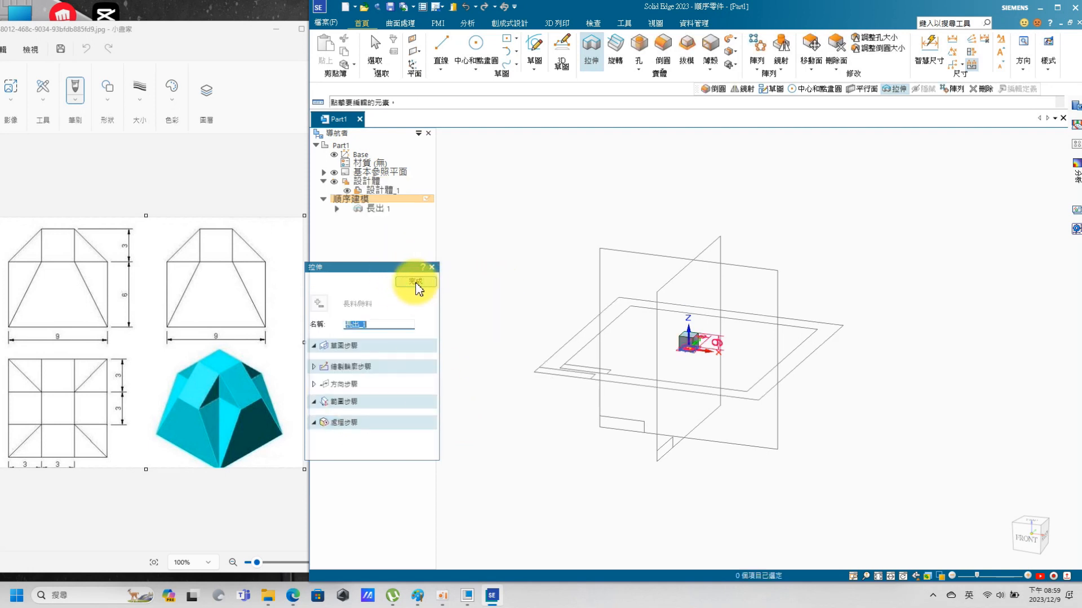
Chamfer the four edges of the block's top face with a 3 mm depth
scroll(699, 347, "up", 5)
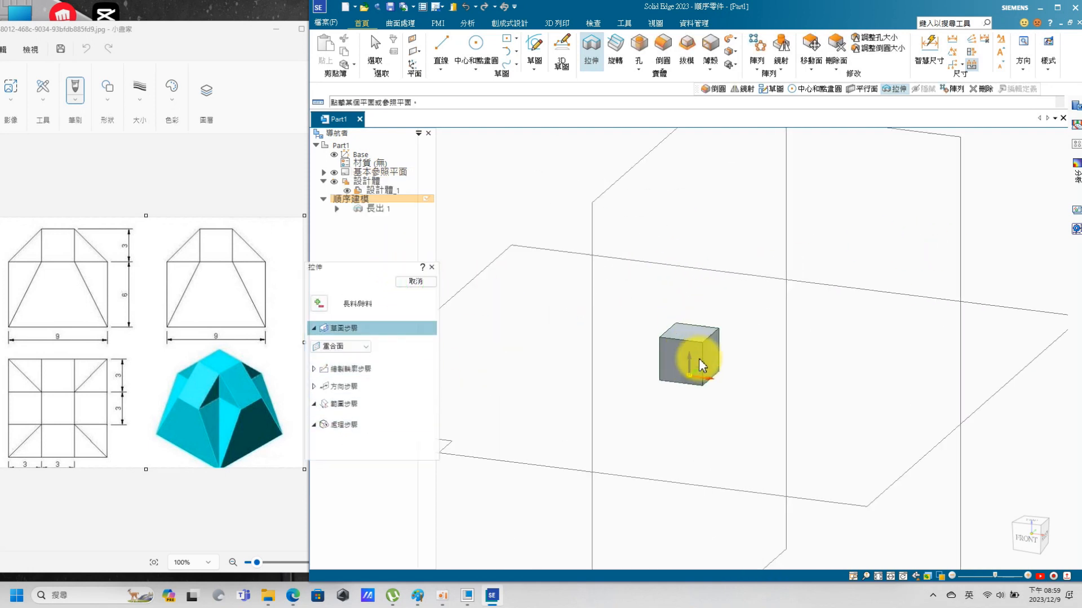
middle_click_drag(732, 382, 722, 410)
scroll(687, 360, "up", 3)
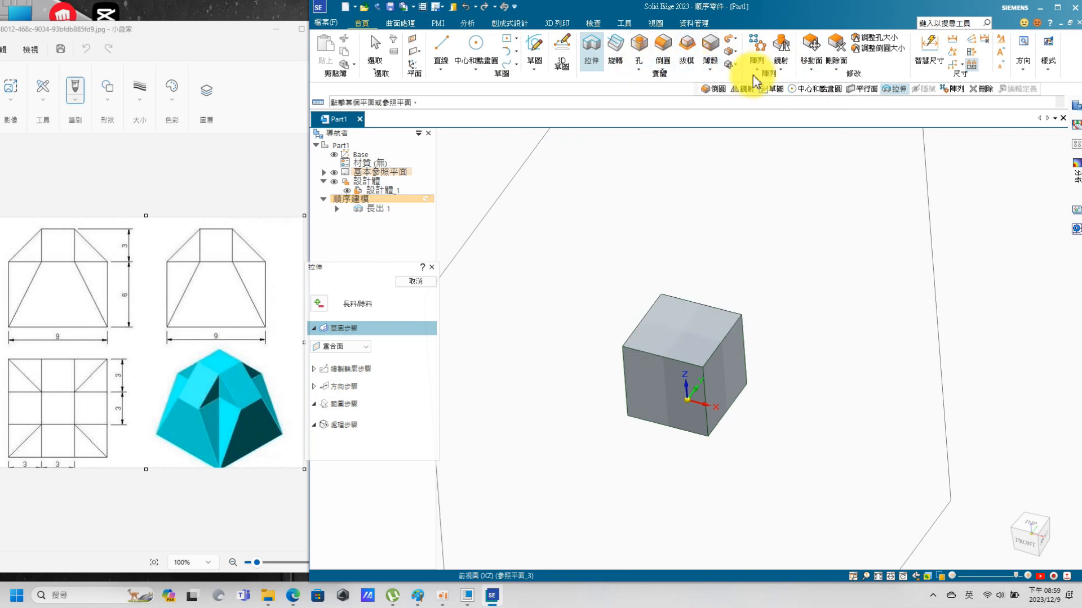
scroll(674, 398, "up", 2)
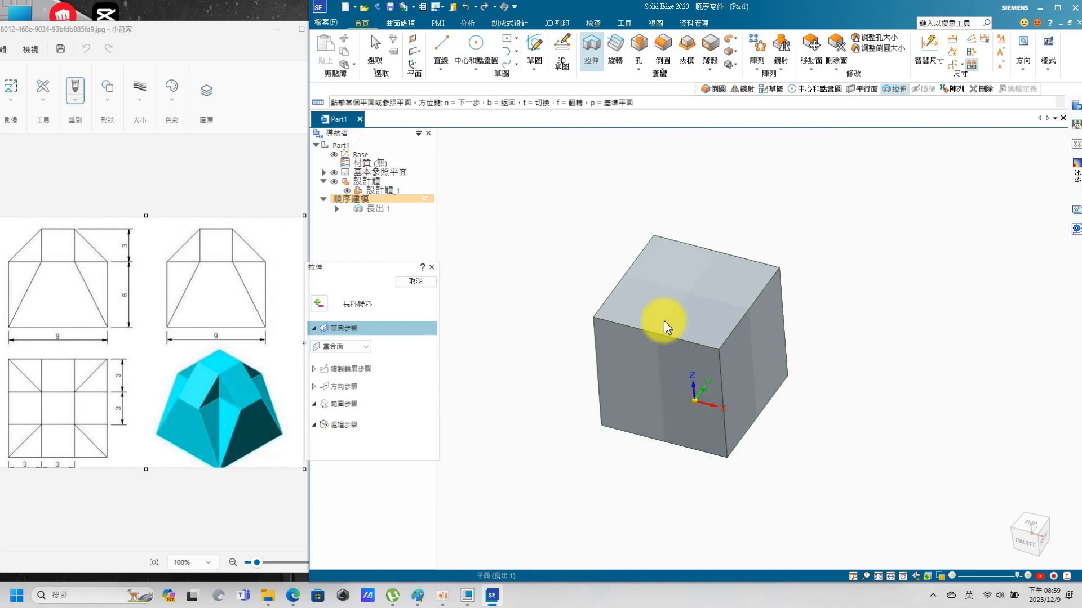
left_click(415, 281)
left_click(813, 75)
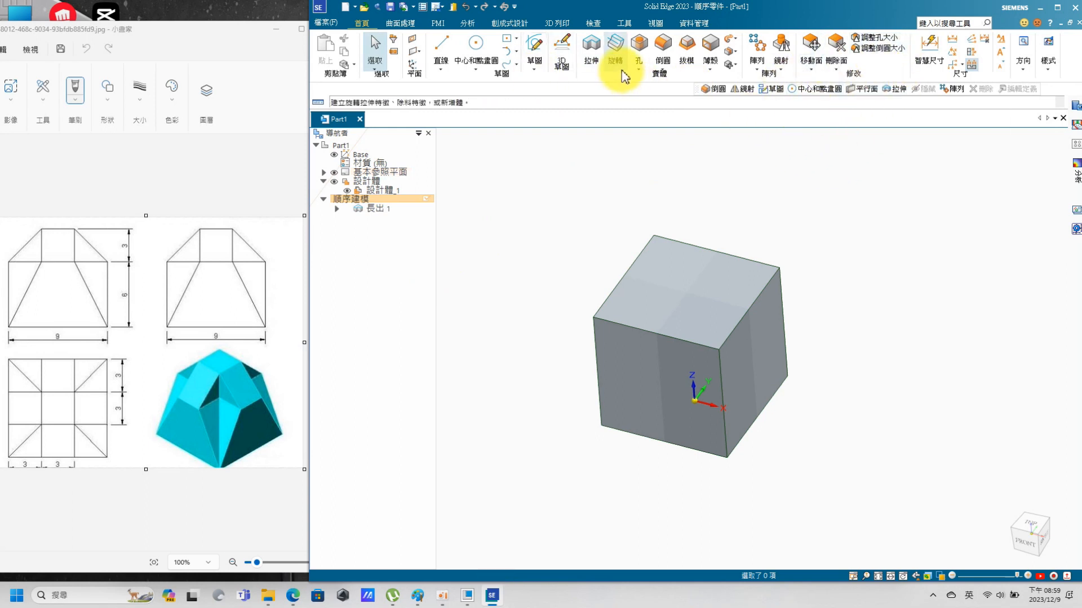
left_click(663, 68)
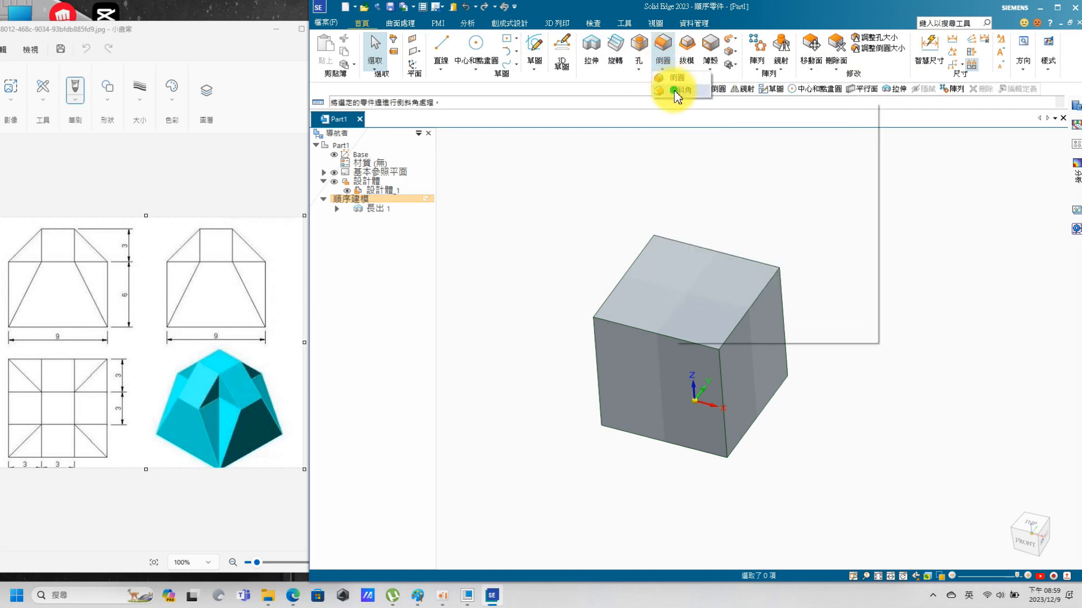
left_click(676, 91)
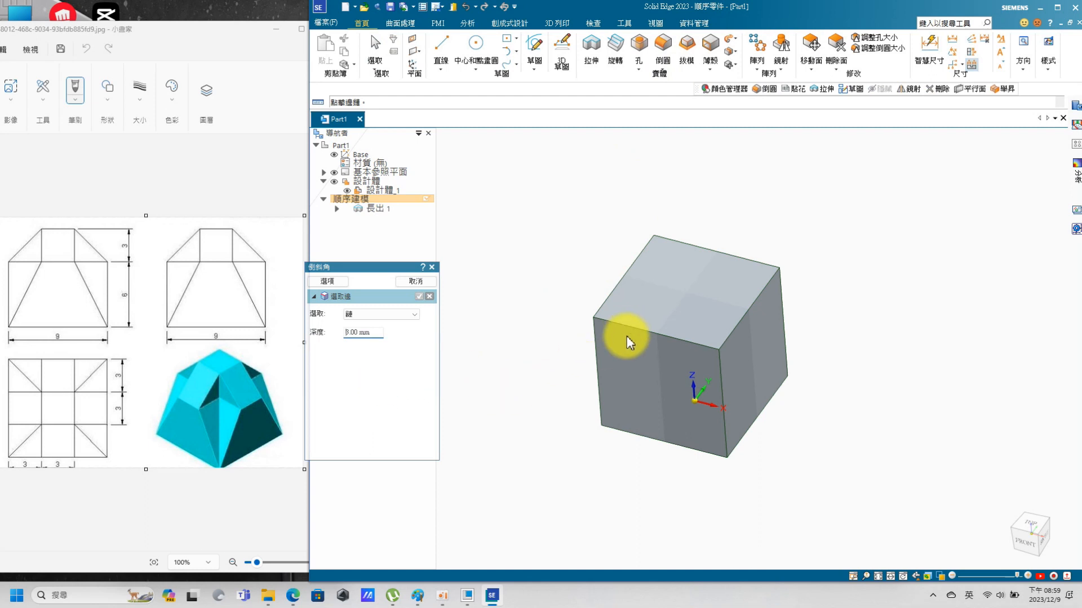
left_click(640, 329)
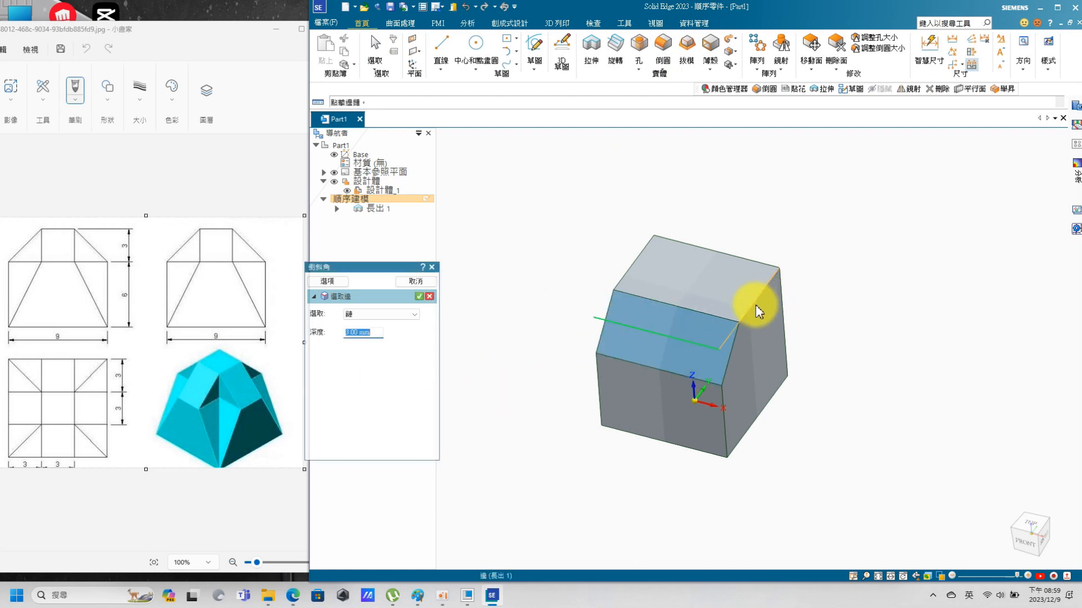
left_click(715, 251)
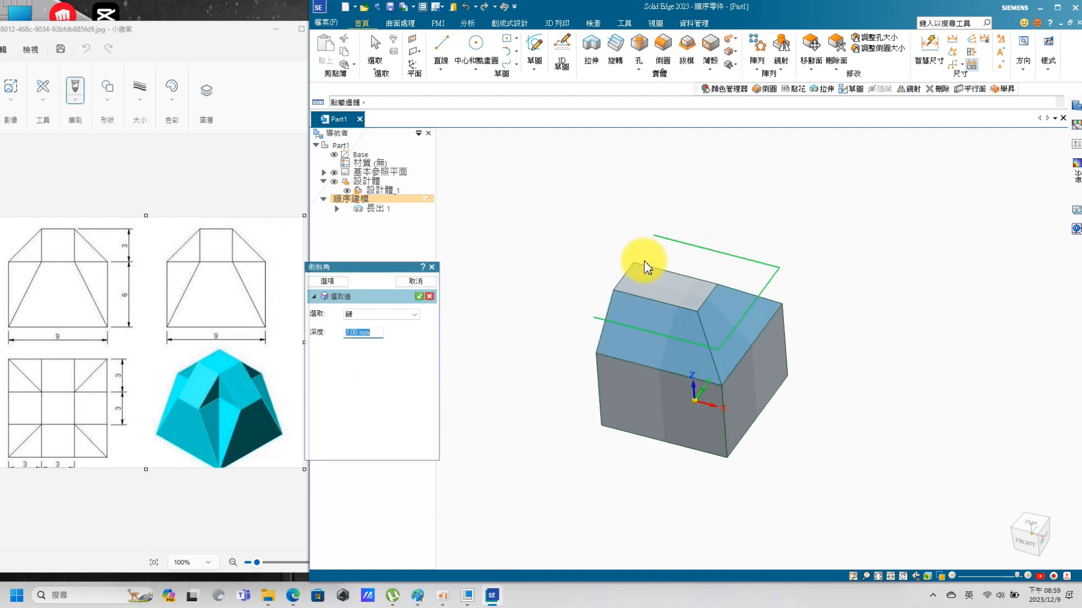
left_click(627, 272)
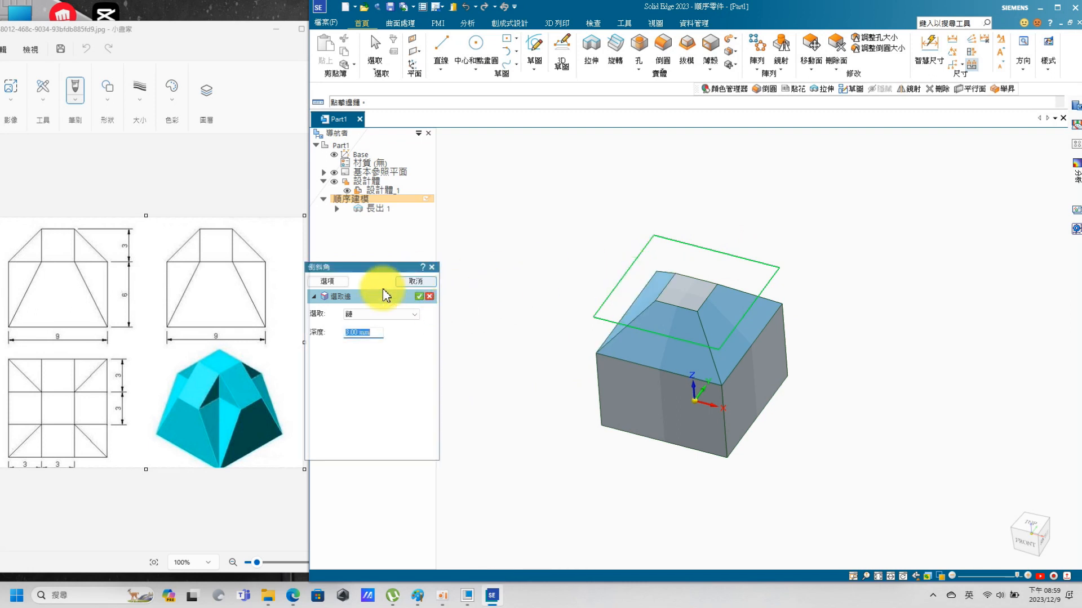
left_click(423, 297)
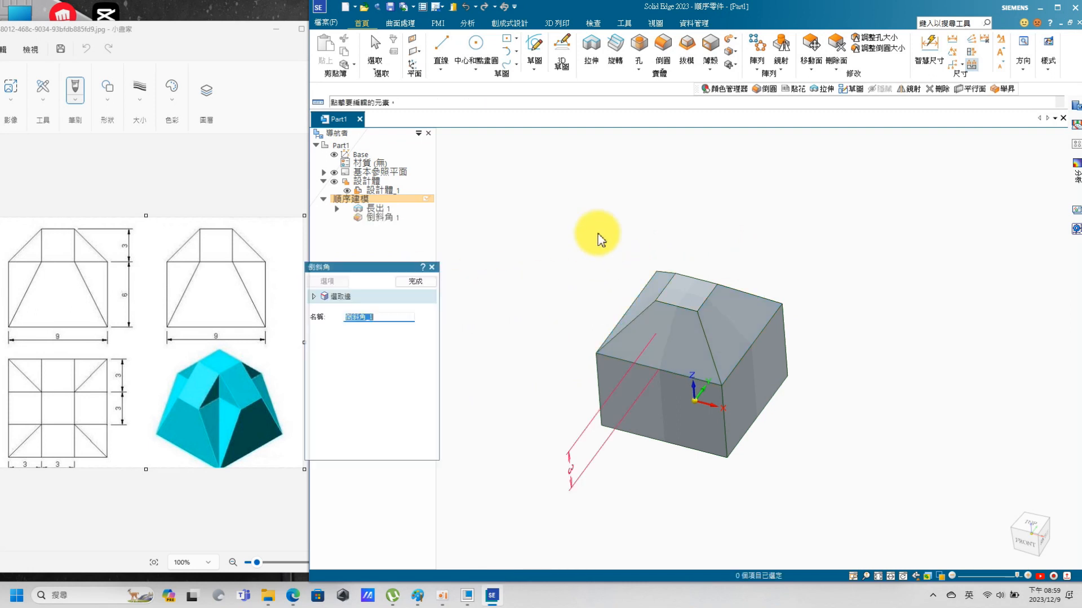
Start an extrusion on the block's top face and sketch a two-point rectangle from that face's front-right corner to the block's outer corner
left_click(635, 374)
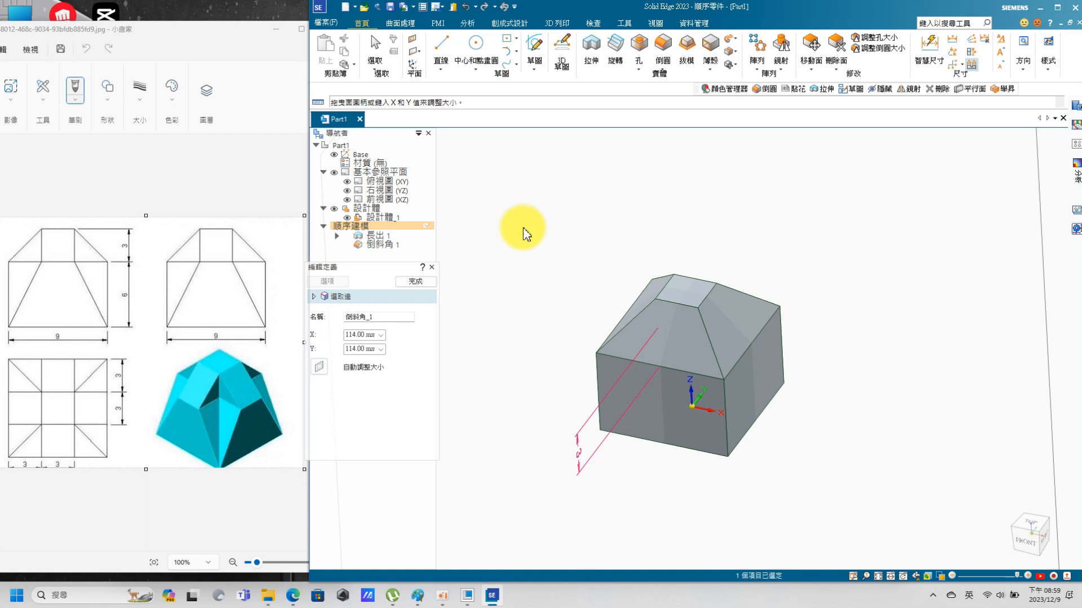
left_click(616, 163)
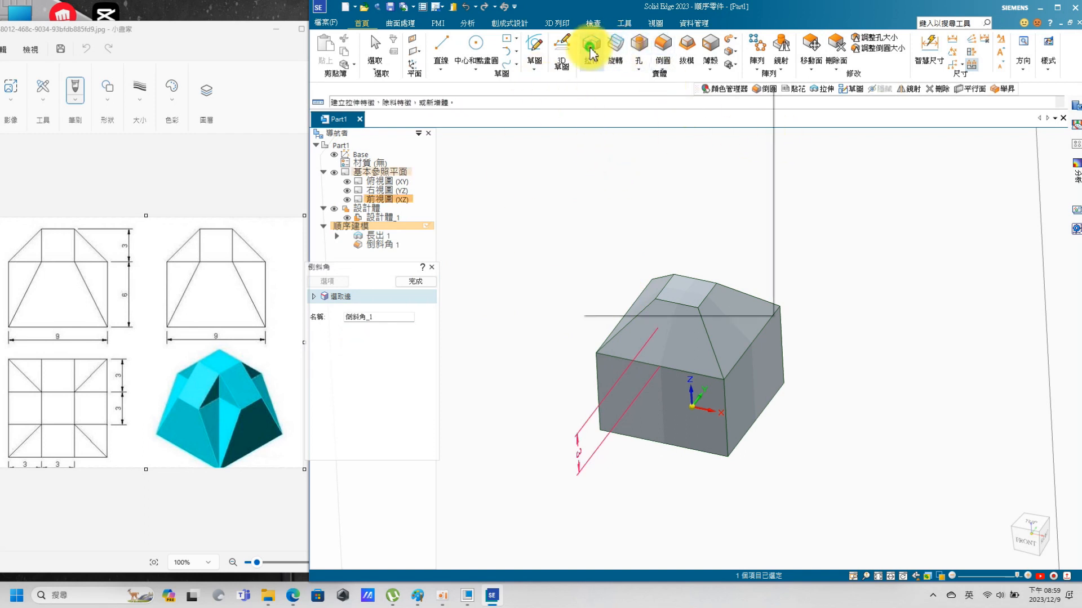
left_click(590, 48)
left_click(694, 286)
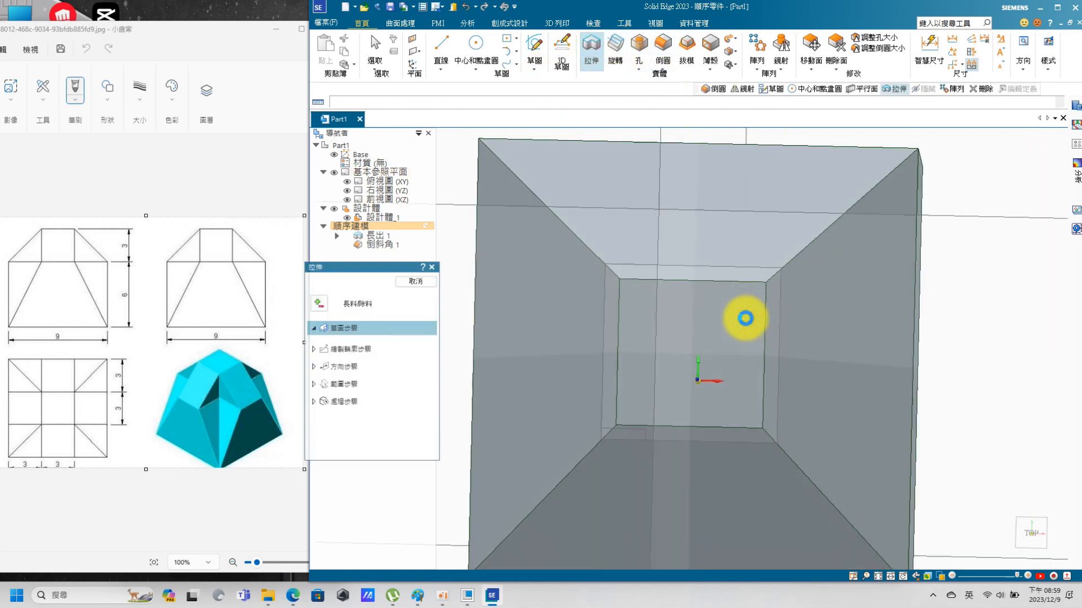
scroll(979, 408, "down", 1)
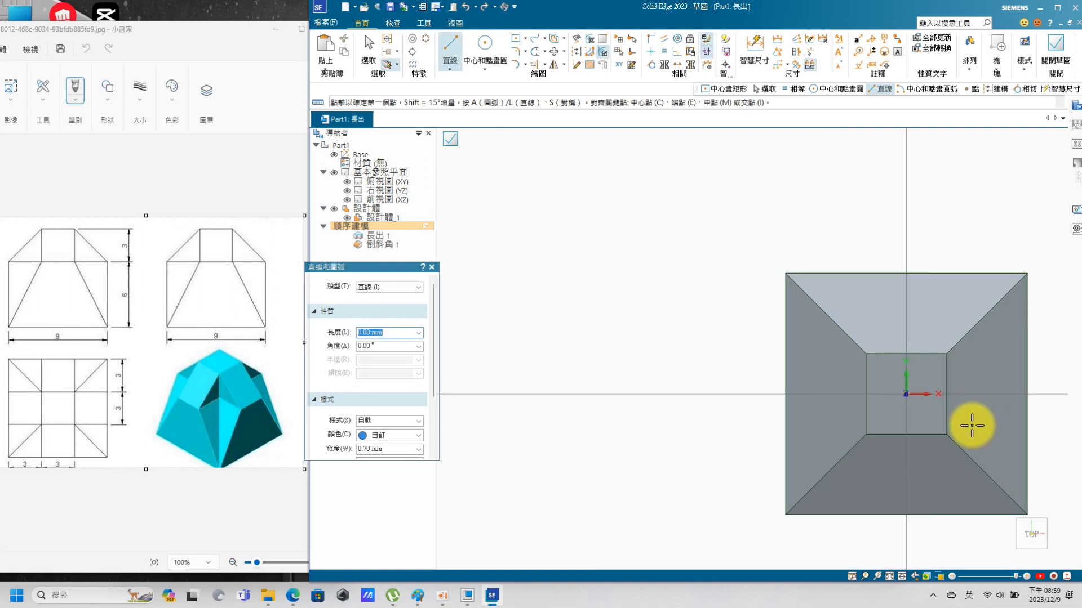
scroll(712, 410, "up", 2)
scroll(712, 375, "down", 4)
scroll(937, 434, "down", 2)
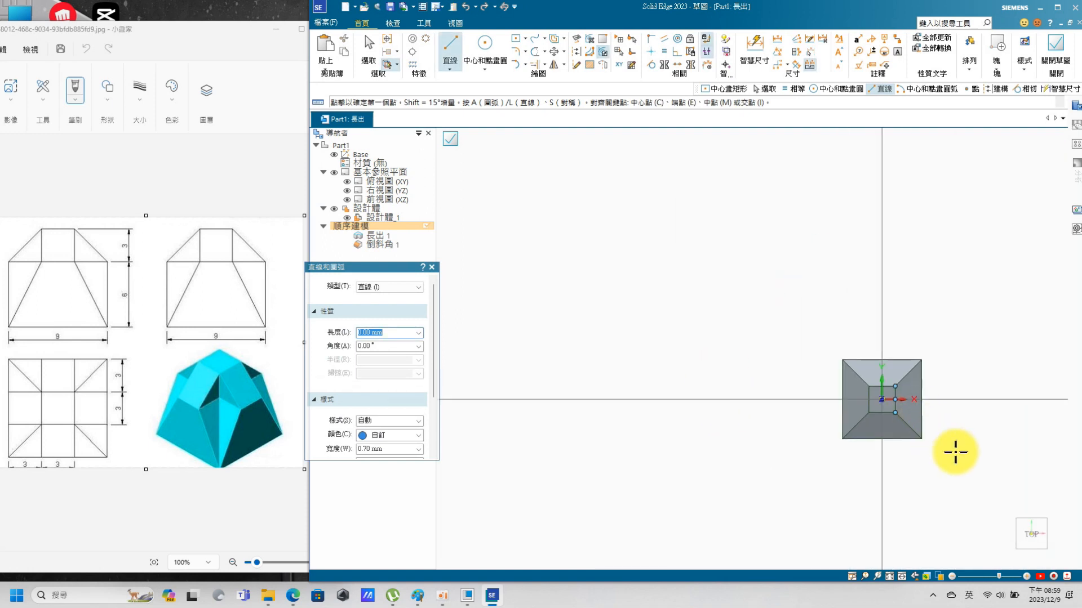
scroll(958, 427, "up", 5)
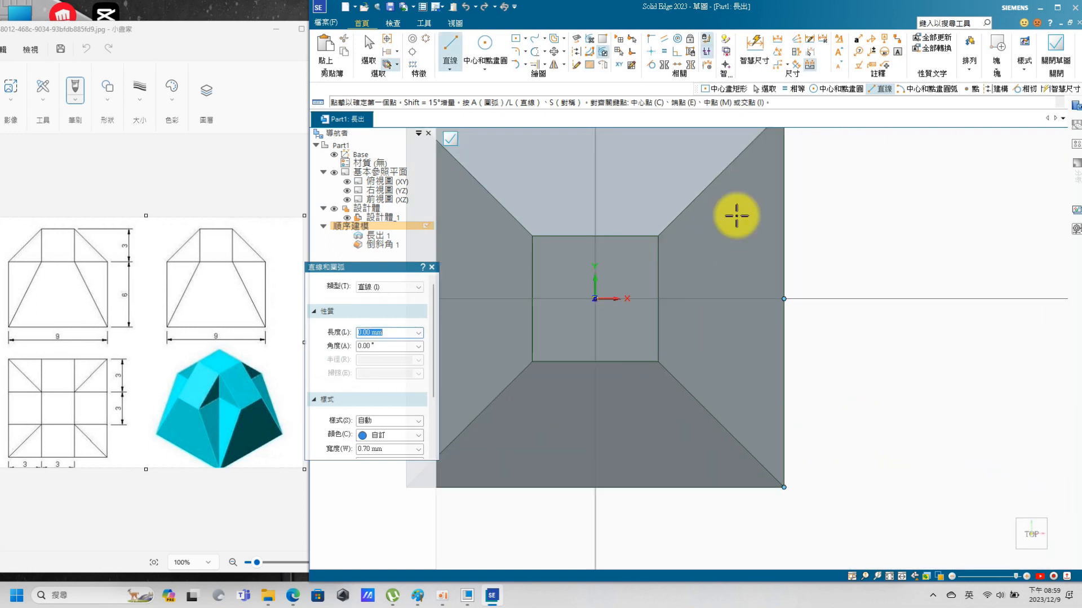
left_click(526, 39)
left_click(515, 68)
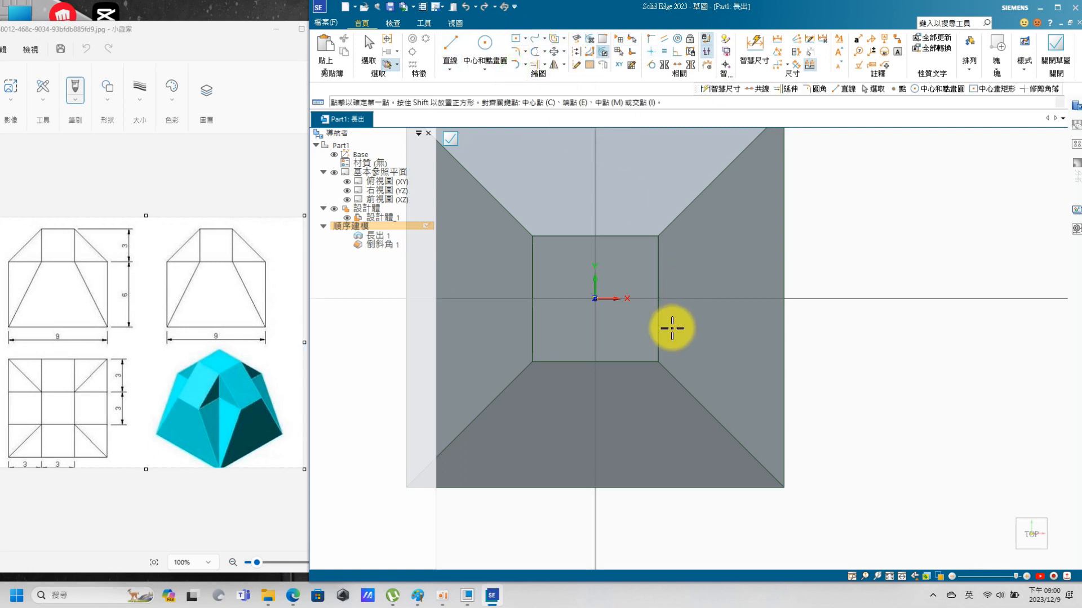
left_click(657, 361)
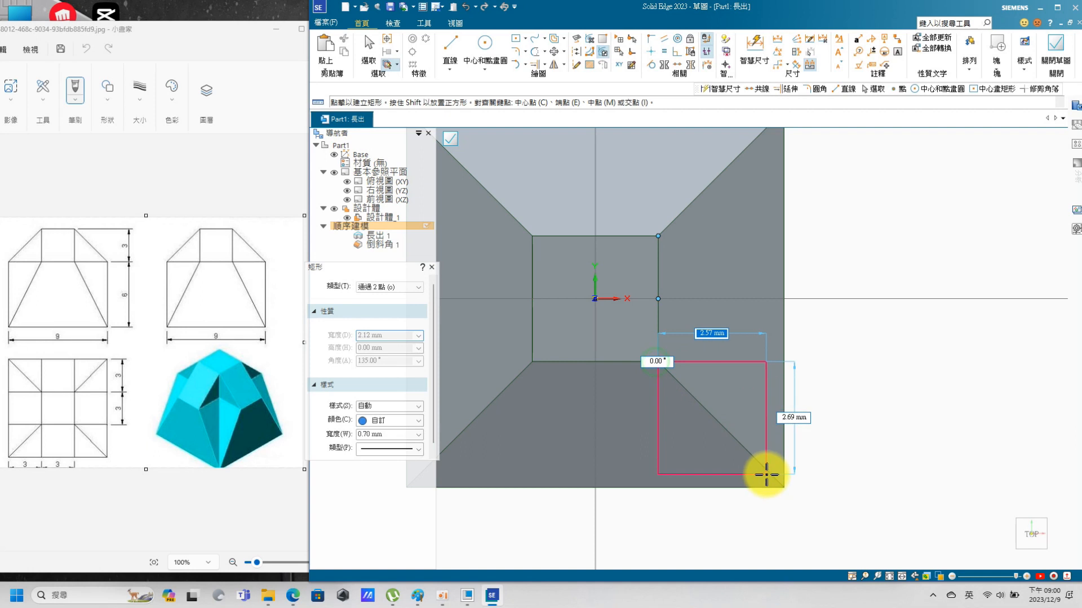
left_click(782, 487)
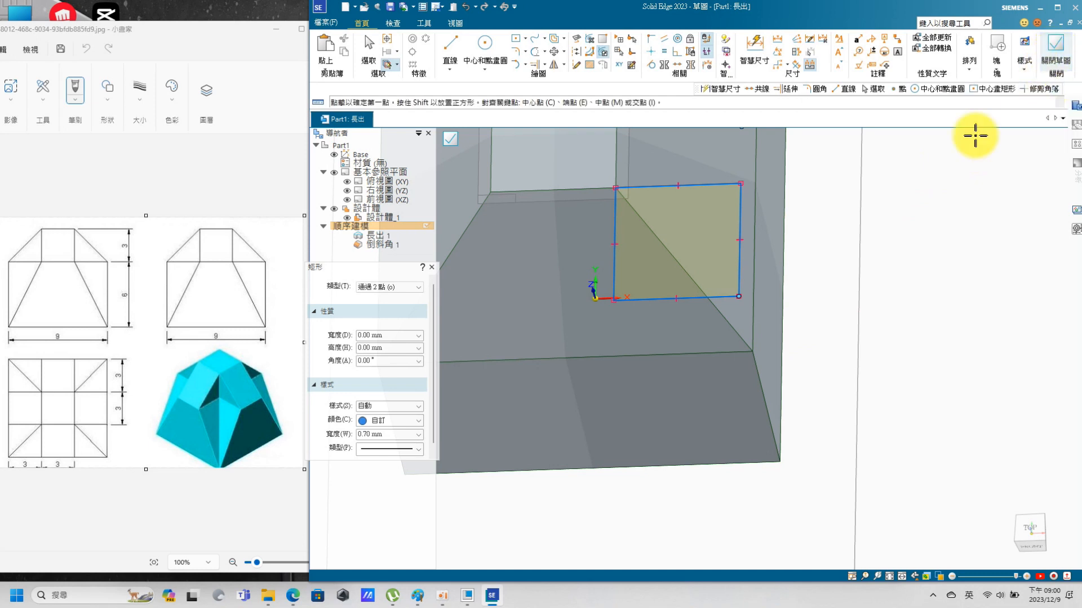
Close the corner sketch and cut it 3 mm downward into the block, finishing the feature
left_click(1054, 54)
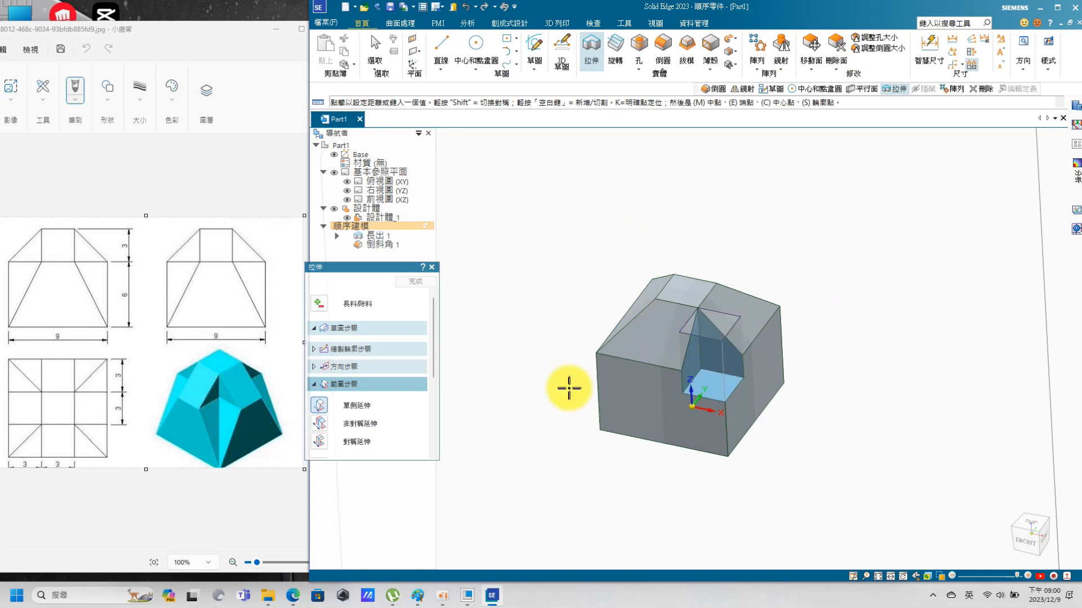
left_click_drag(433, 373, 426, 467)
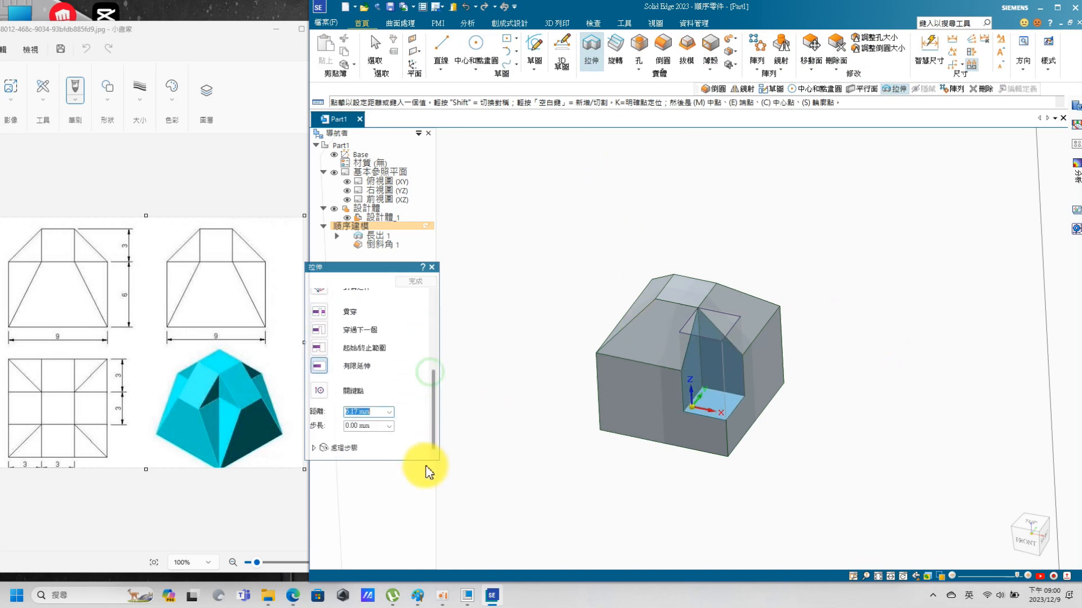
left_click_drag(433, 380, 430, 478)
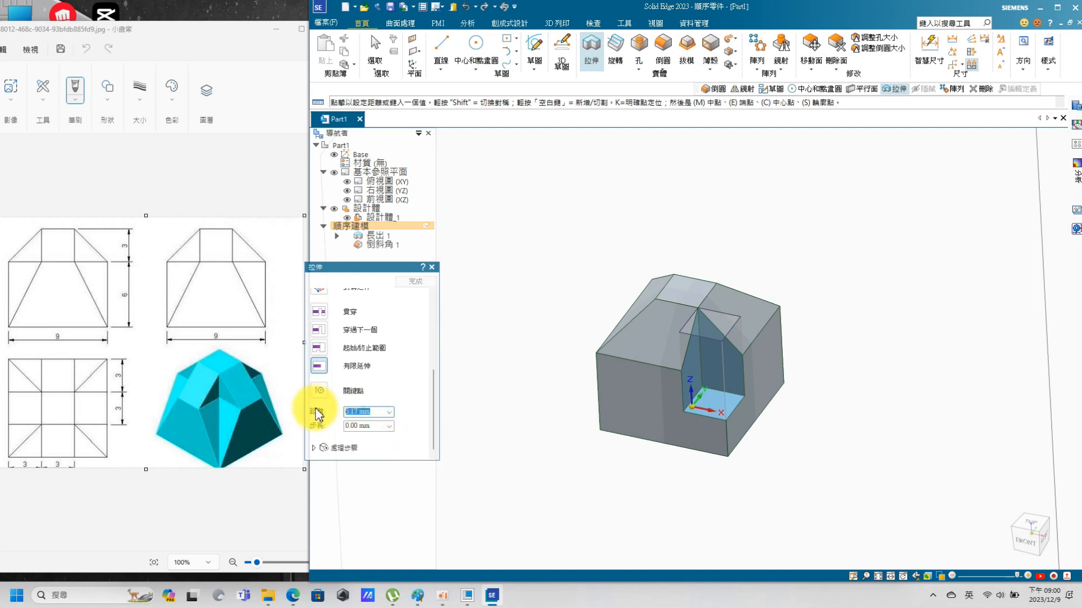
key("Tab")
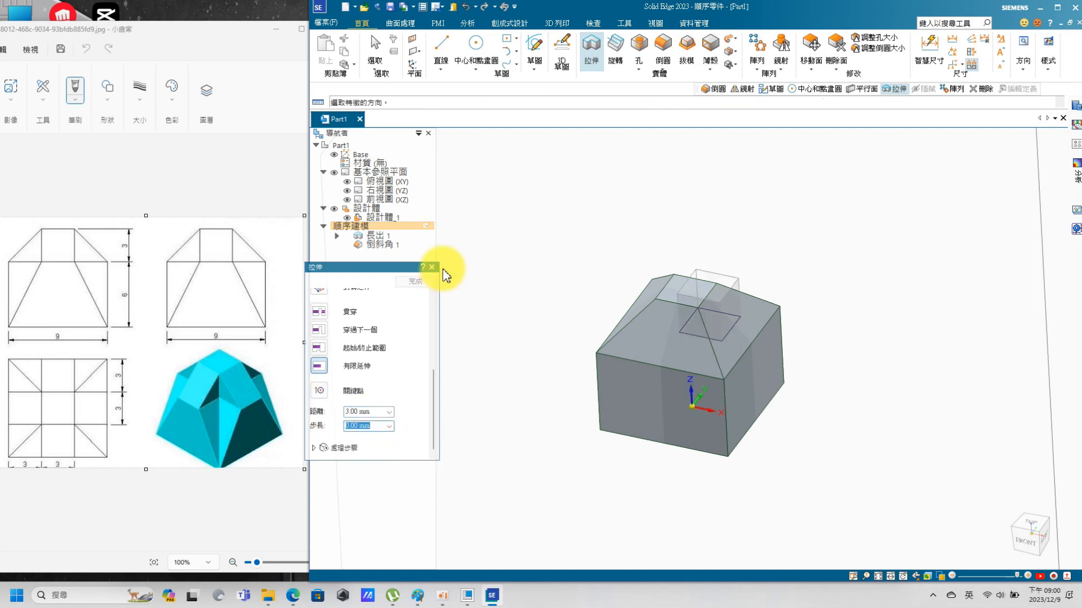
left_click(551, 378)
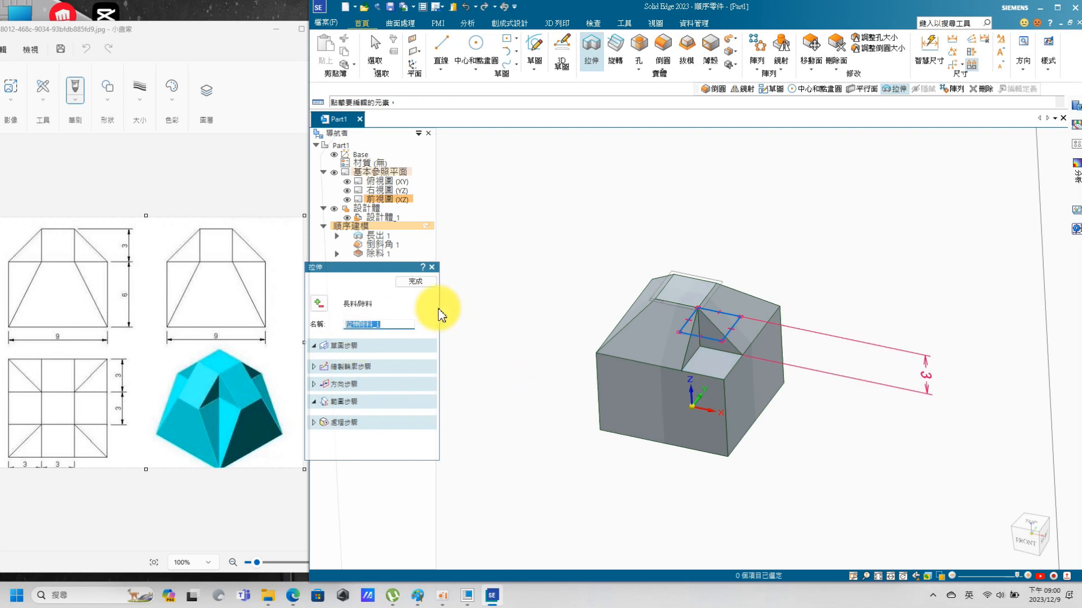
left_click(423, 280)
left_click(570, 170)
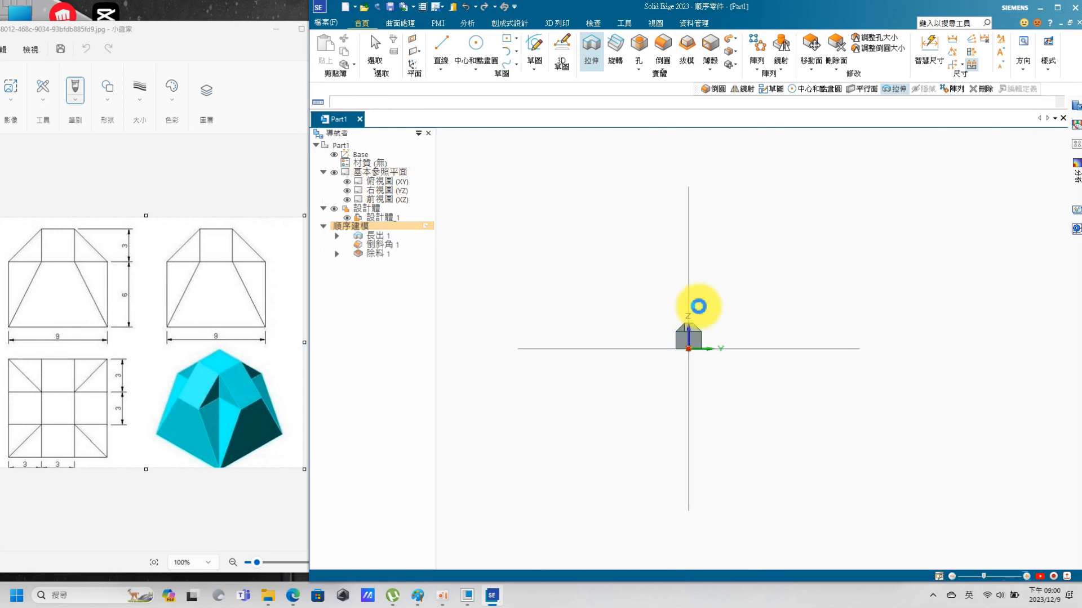
middle_click_drag(736, 333, 780, 387)
scroll(707, 365, "up", 6)
middle_click_drag(710, 351, 660, 327)
scroll(660, 328, "up", 5)
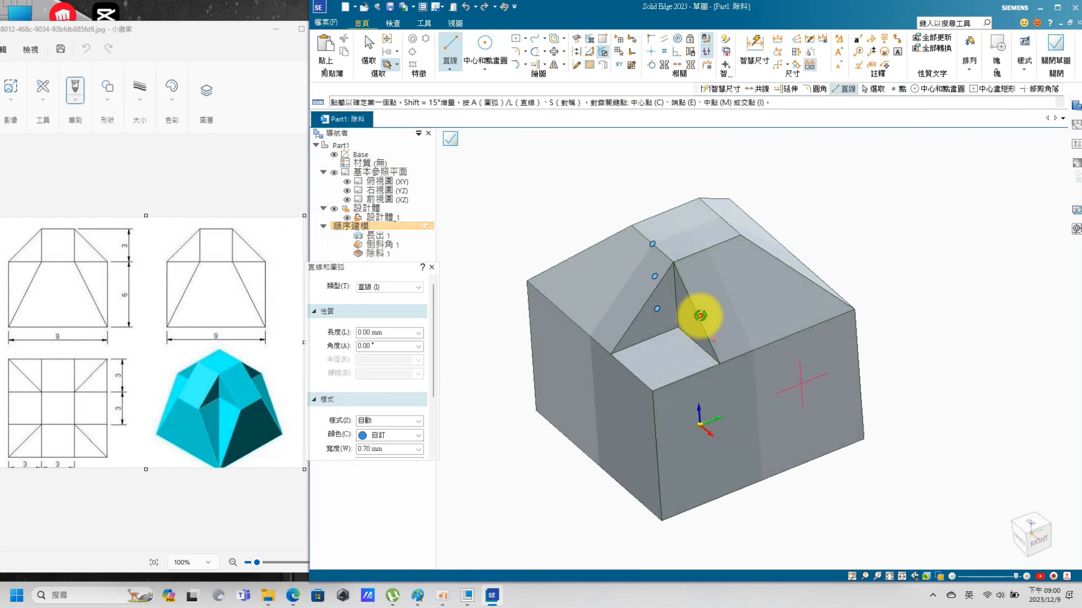
middle_click_drag(720, 313, 735, 276)
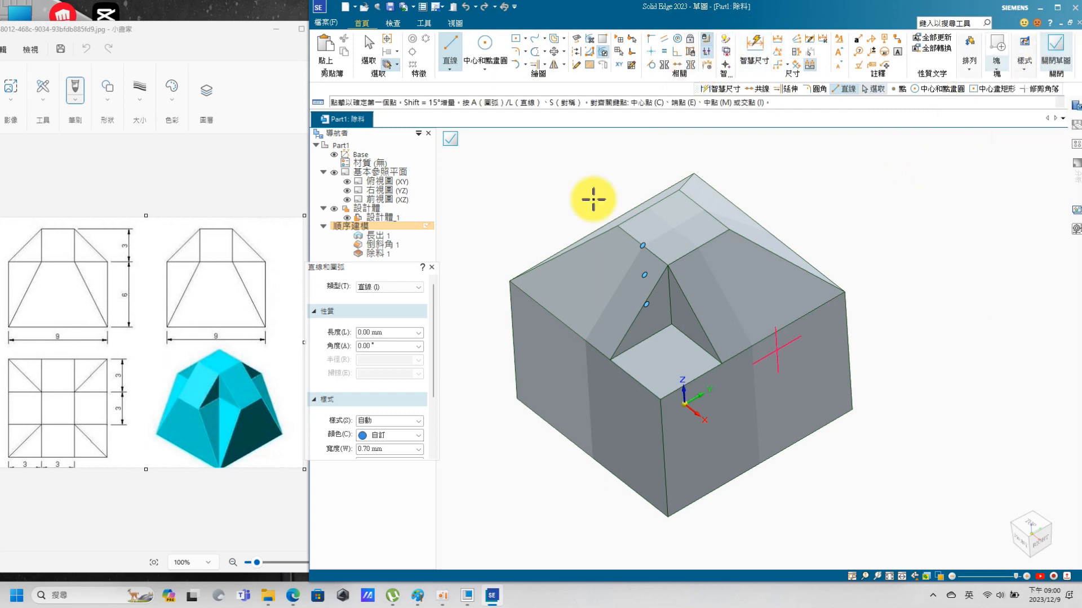
left_click(432, 267)
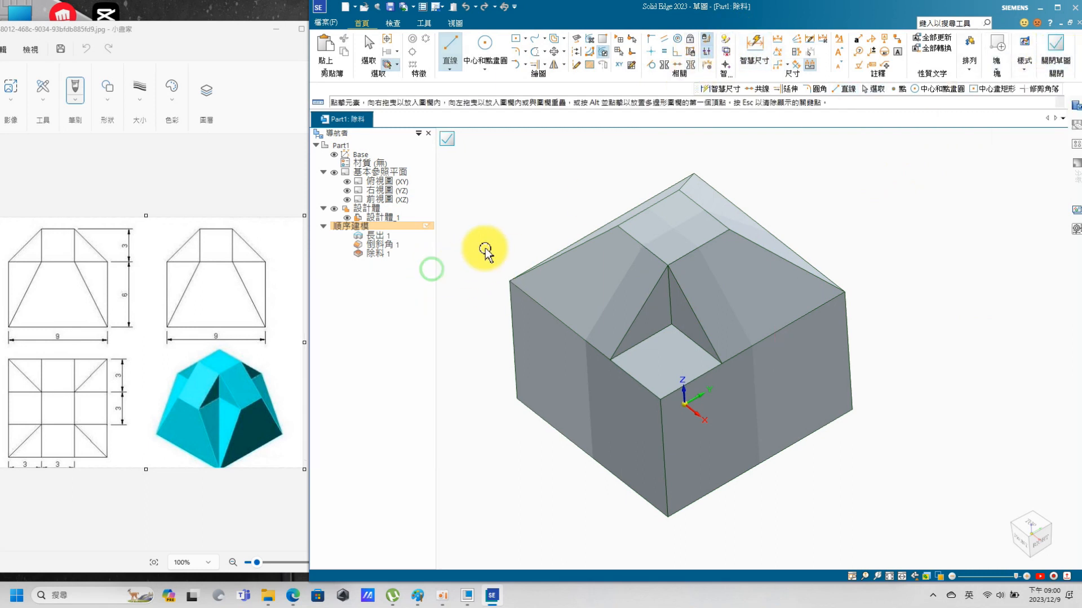
left_click(449, 141)
left_click(929, 193)
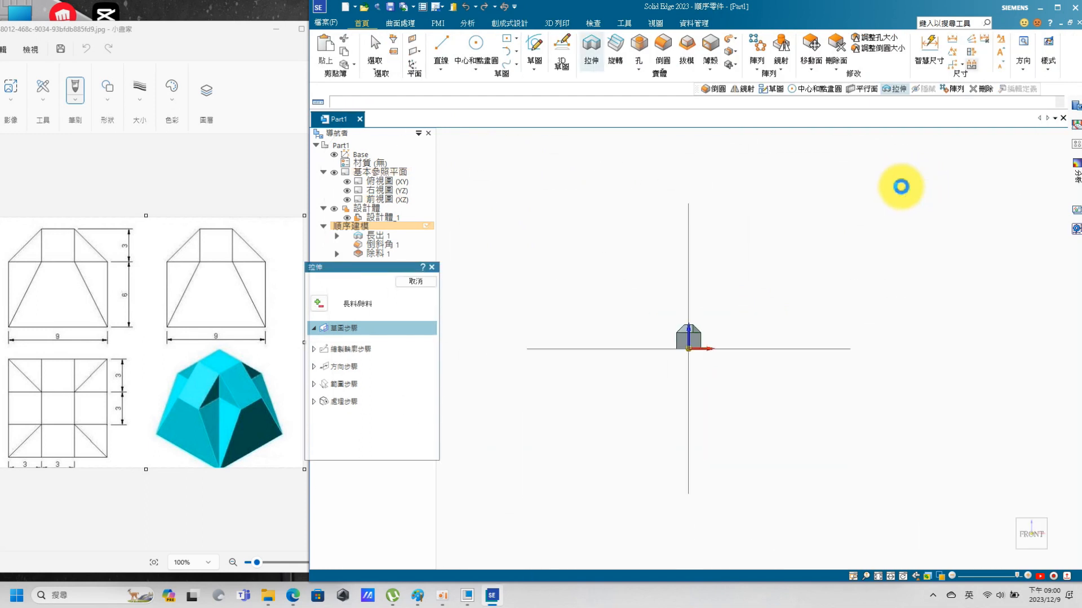
middle_click_drag(728, 378, 719, 316)
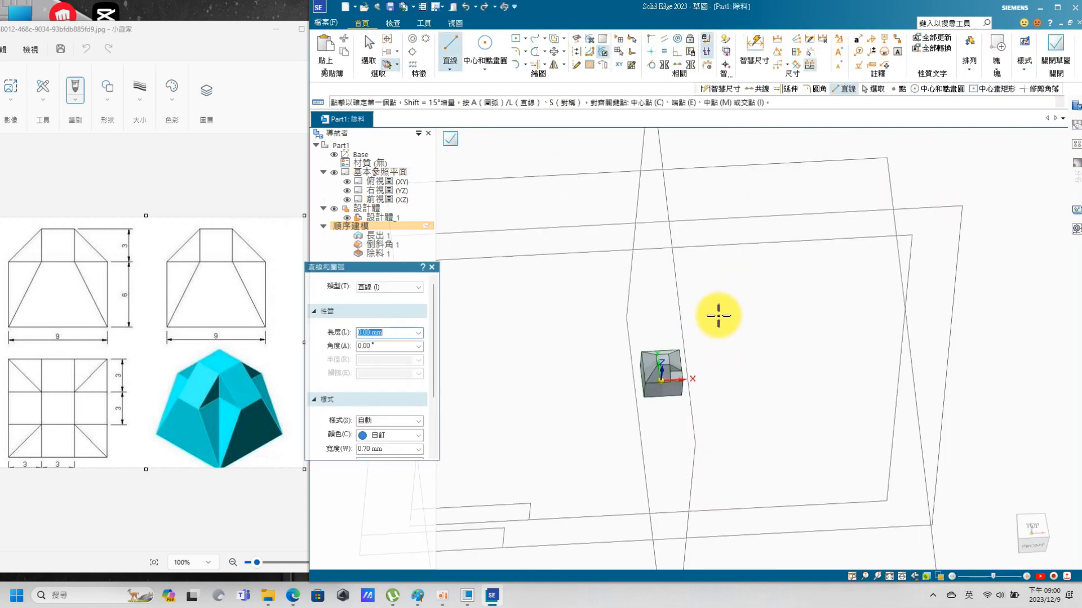
left_click(1046, 51)
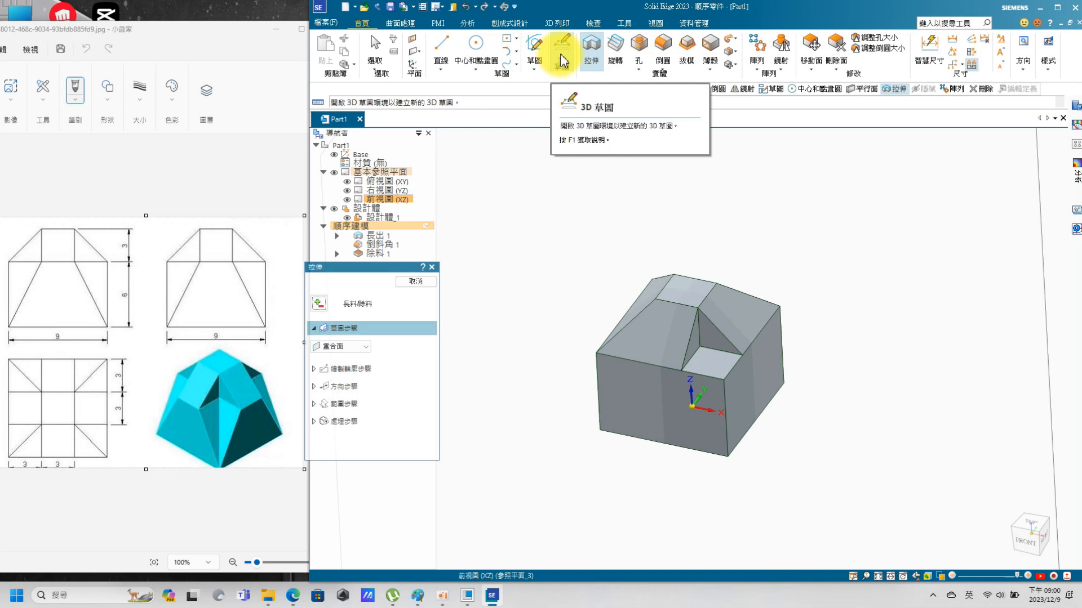
left_click(737, 53)
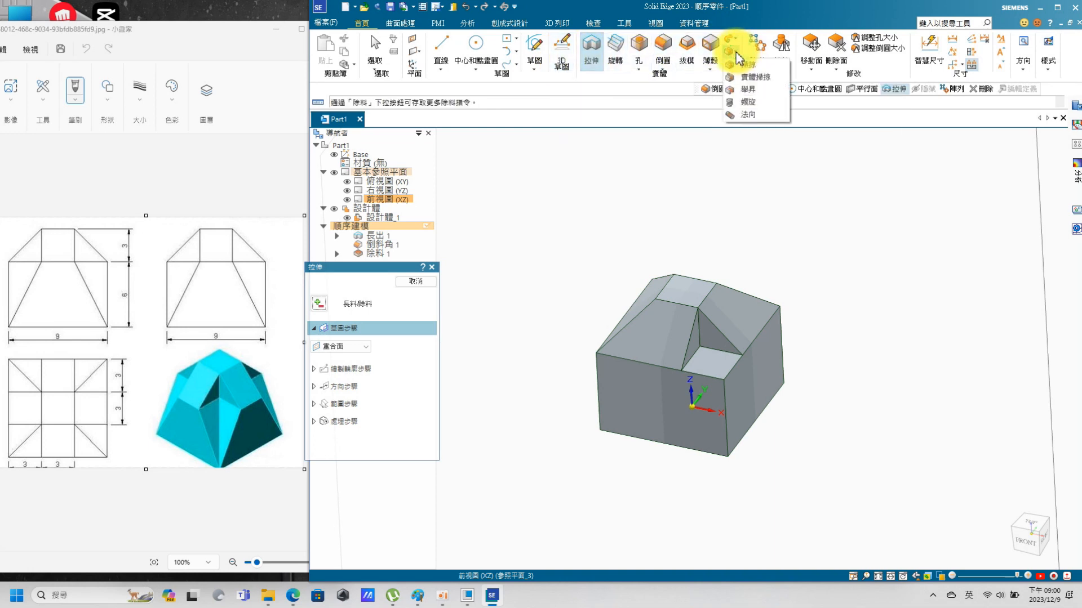
left_click(727, 93)
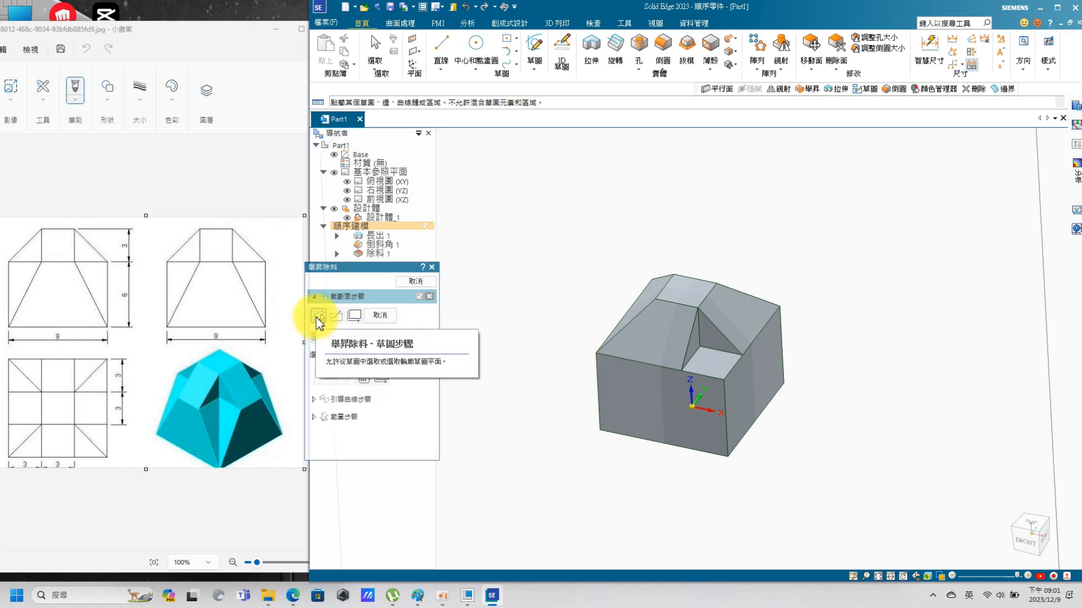
left_click(707, 378)
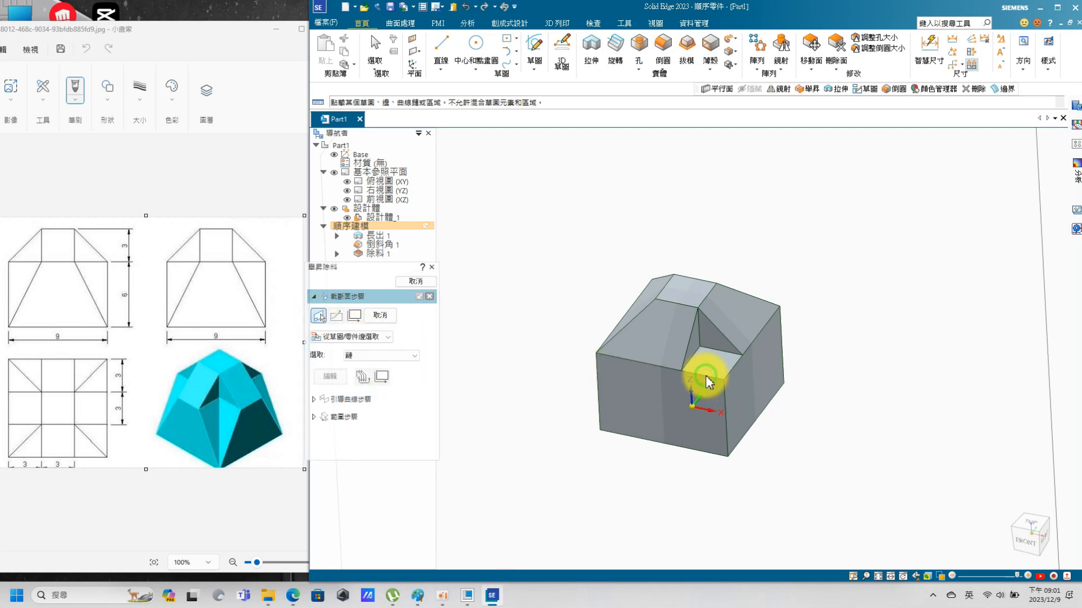
left_click(1063, 117)
left_click(757, 338)
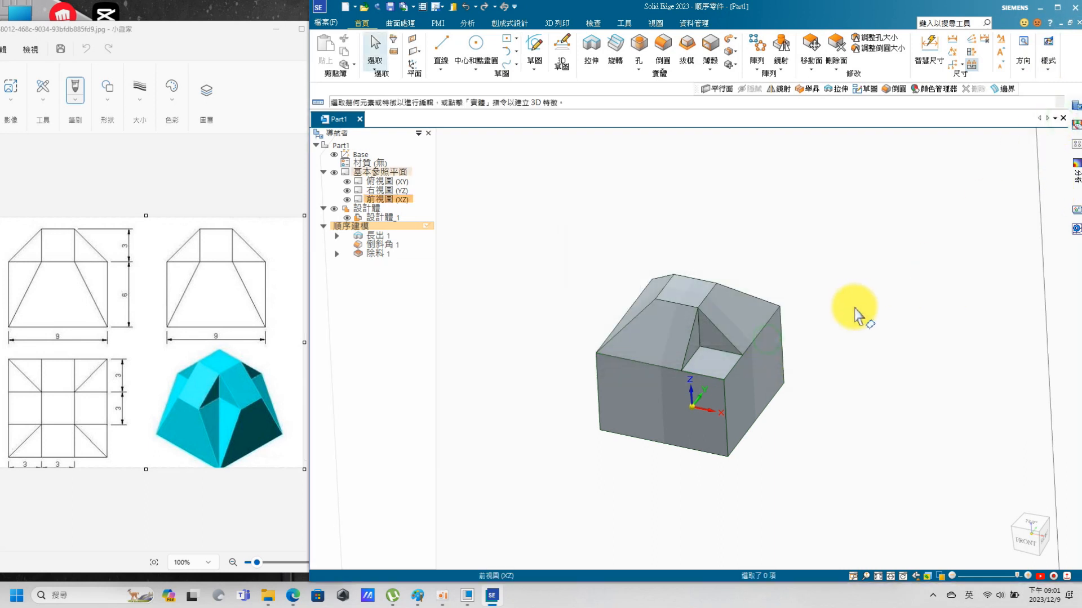
Hide all the base reference planes so only the block is displayed
scroll(852, 310, "down", 5)
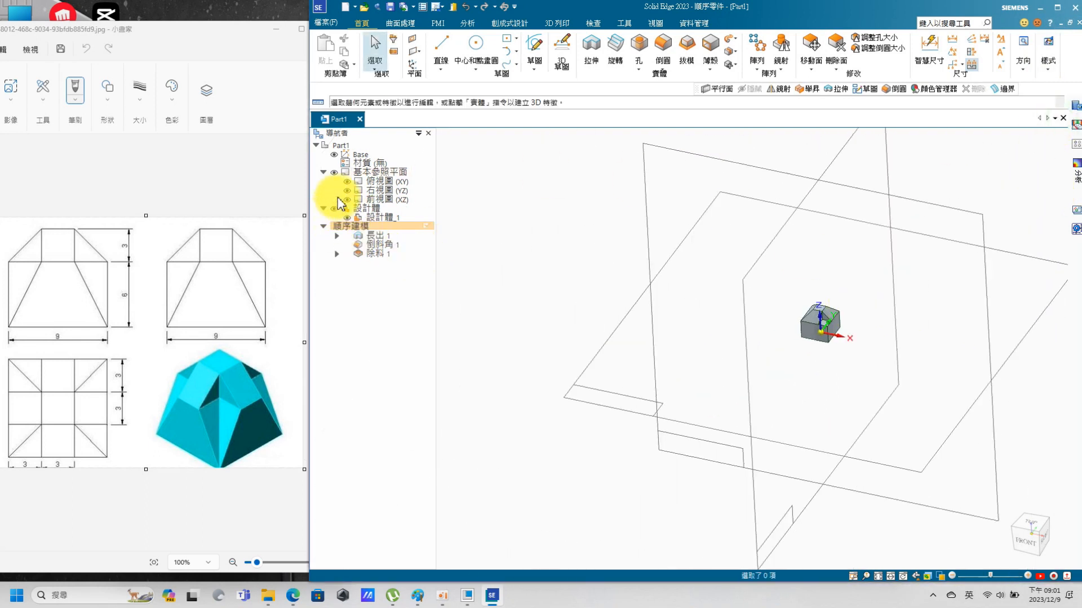
left_click(334, 173)
scroll(856, 321, "up", 5)
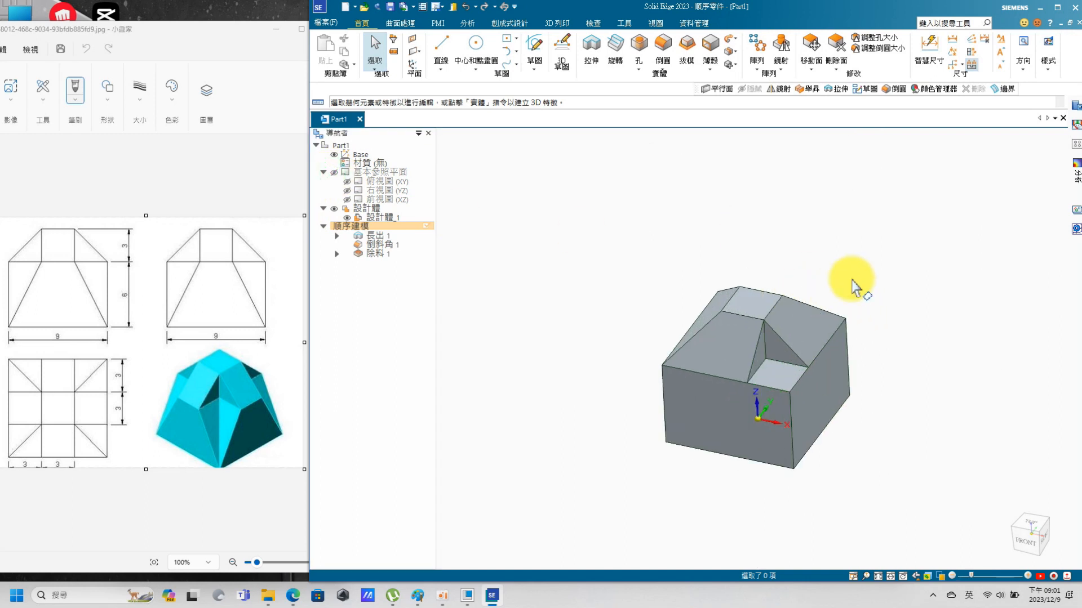
Sketch a two-point rectangle on the notch's floor face, from its inner corner to the block's outer corner, and finish the sketch
left_click(532, 45)
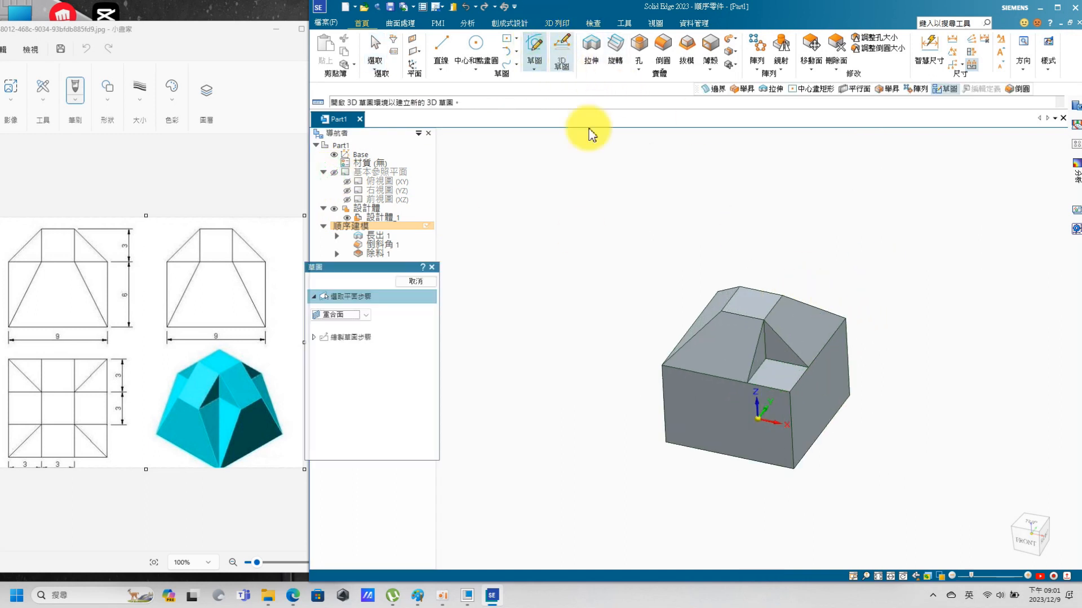
left_click(786, 378)
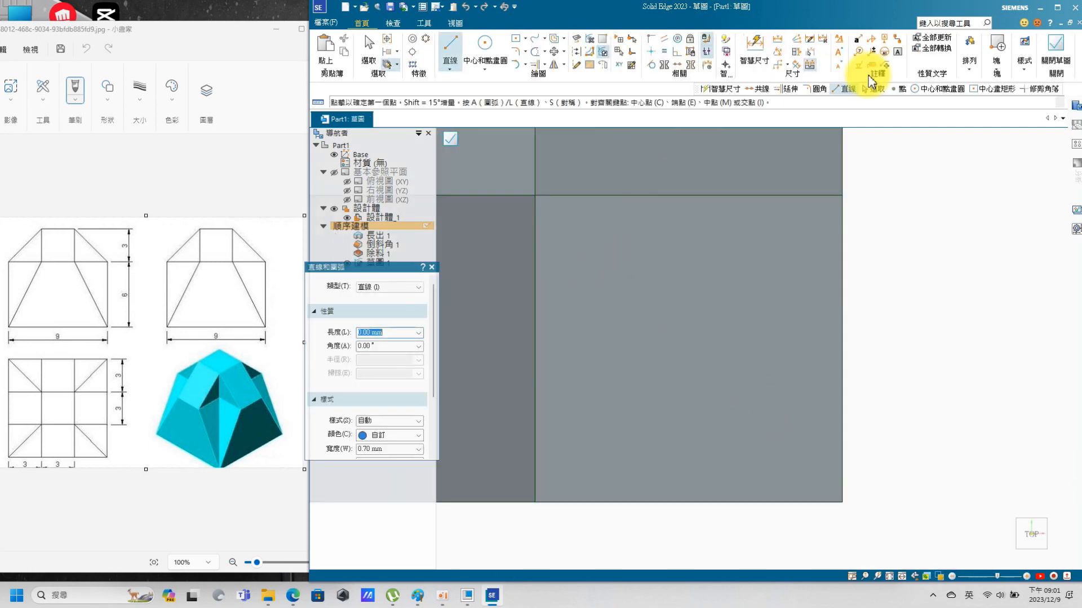
scroll(803, 326, "down", 2)
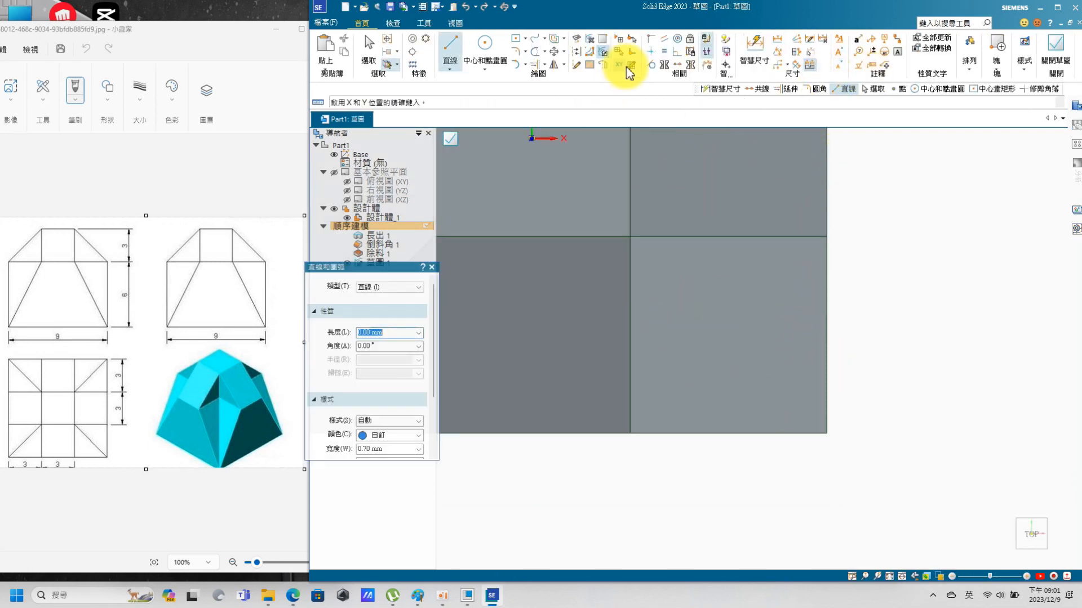
left_click(527, 64)
left_click(631, 237)
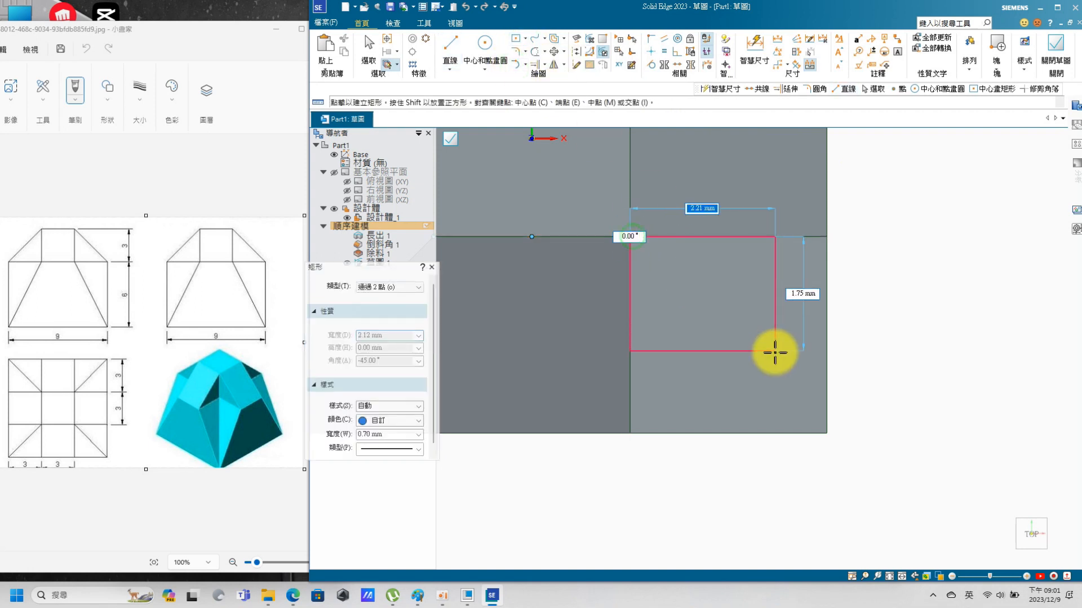
left_click(826, 429)
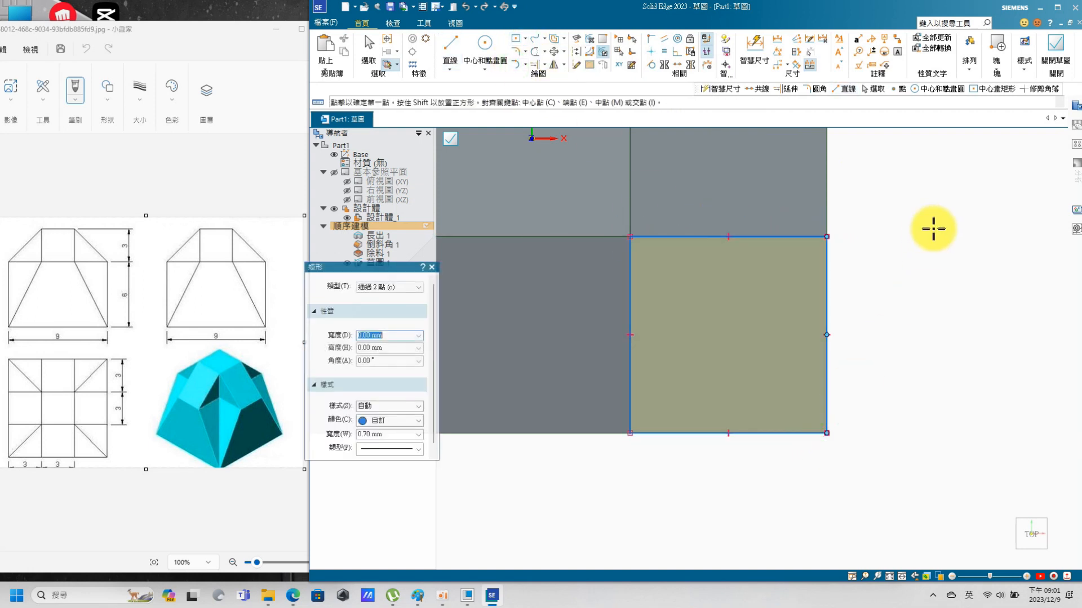
left_click(1055, 51)
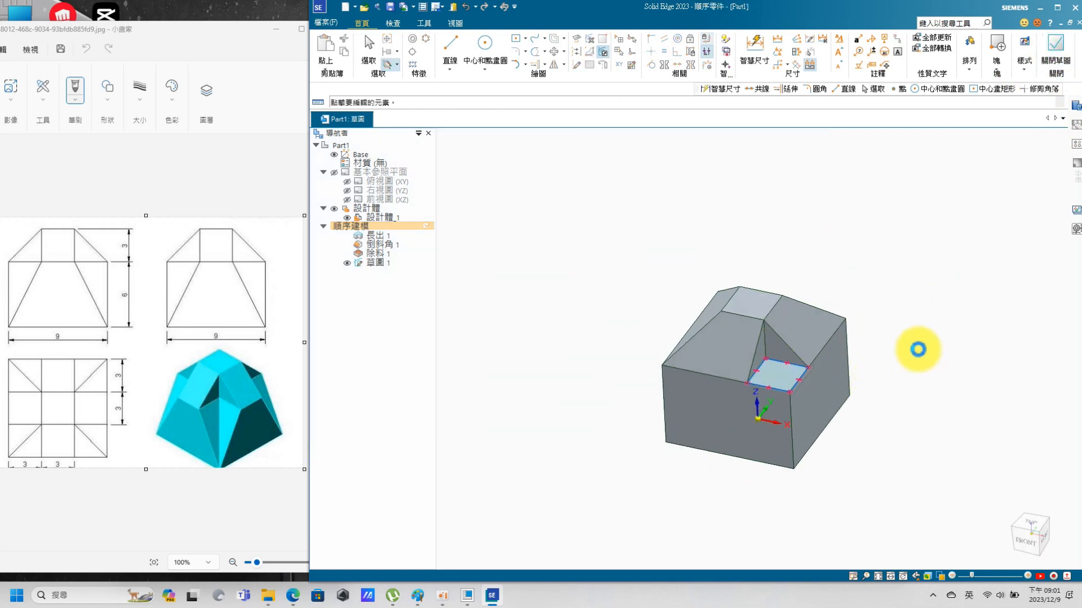
left_click(1054, 54)
left_click(413, 282)
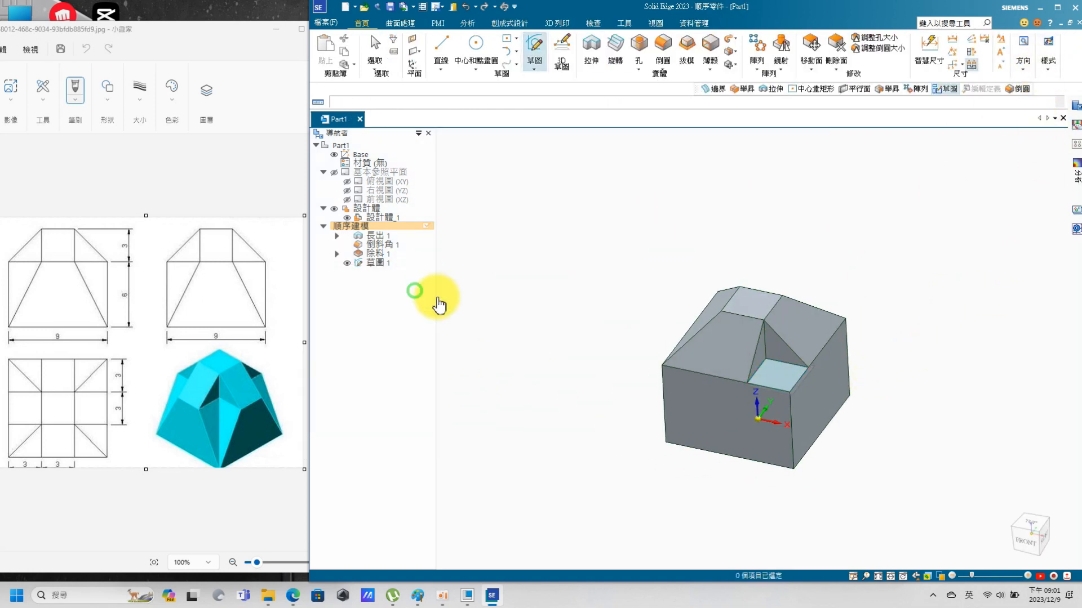
Sketch a point on the block's underside at the corner directly below the notch and finish the sketch
mouse_move(892, 391)
middle_mouse_down()
mouse_move(811, 292)
mouse_move(753, 437)
mouse_move(787, 400)
mouse_move(666, 376)
middle_mouse_up()
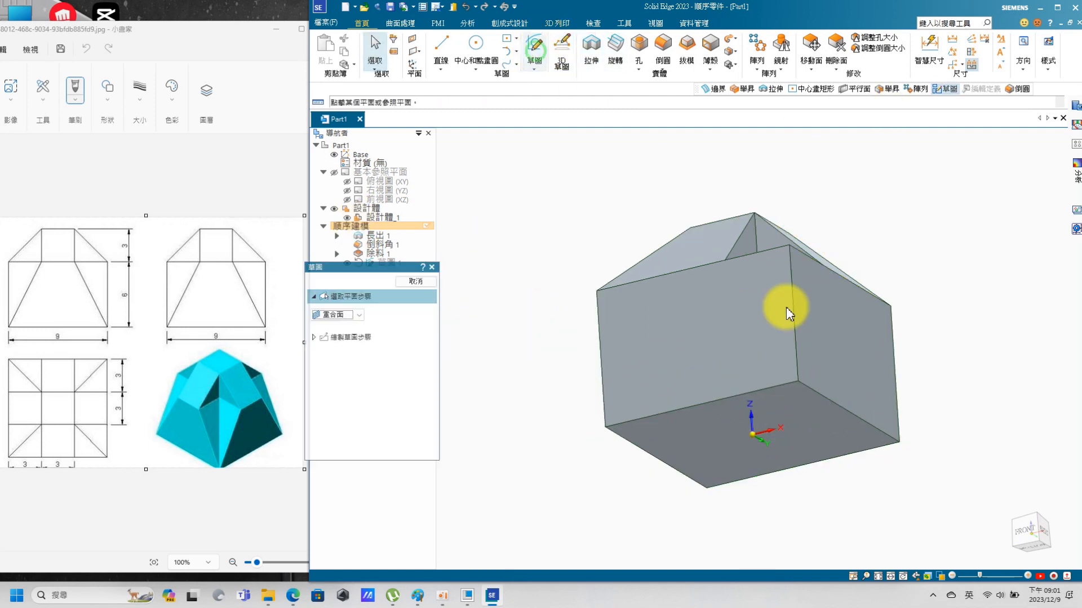
left_click(797, 411)
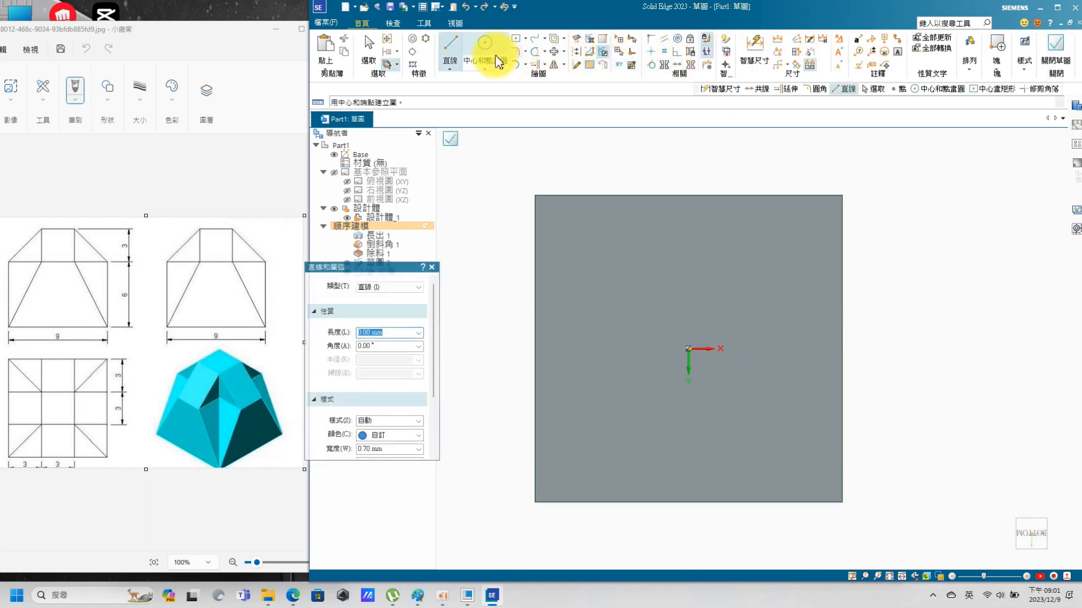
left_click(459, 90)
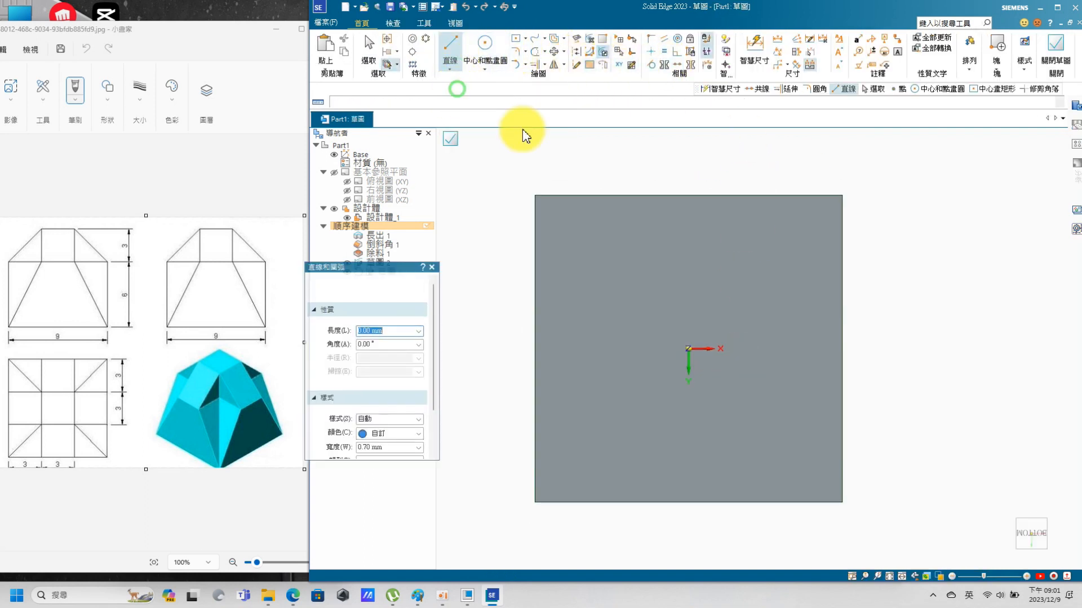
left_click(843, 196)
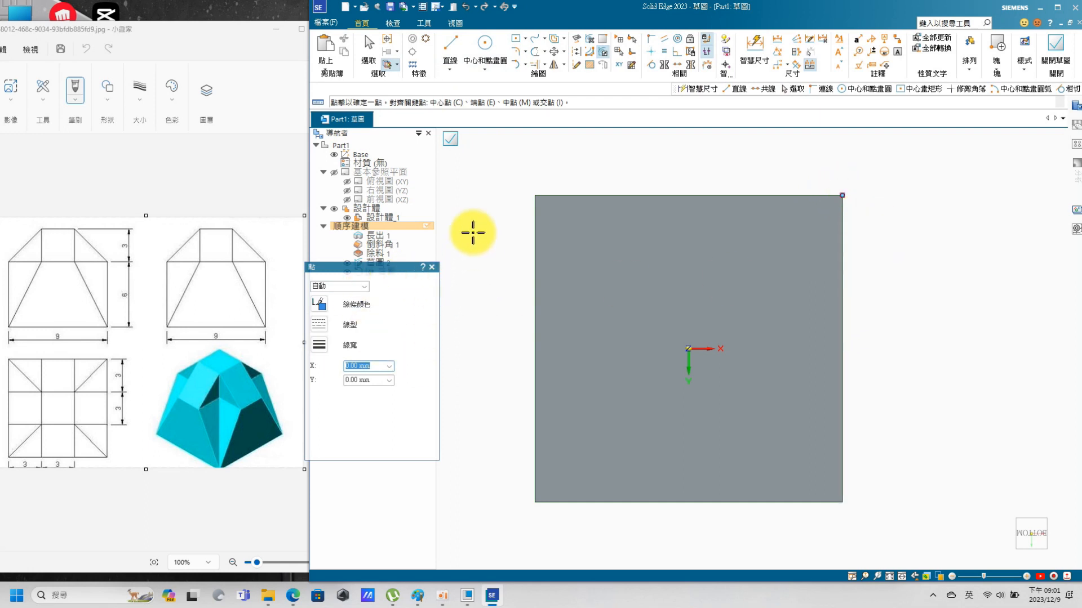
left_click(1056, 50)
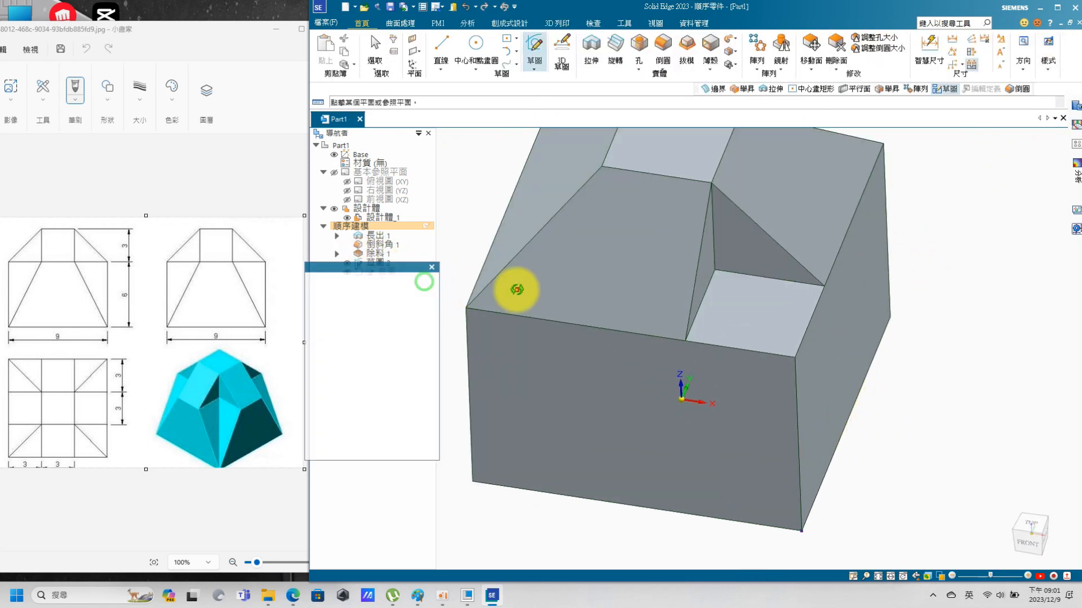
left_click(415, 281)
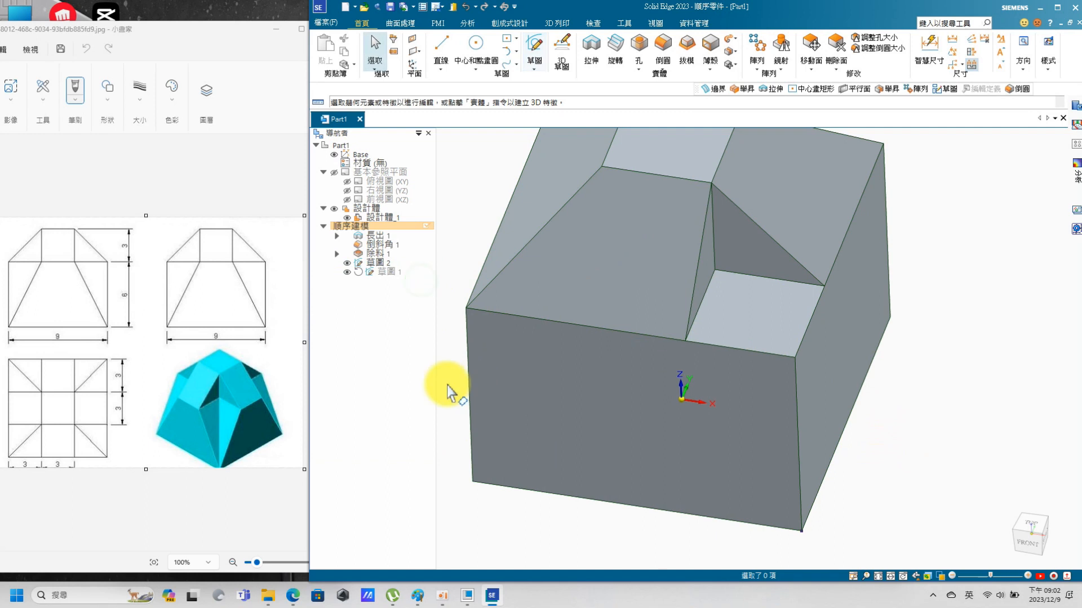
Start a lofted cutout and pick the notch's floor as the first cross section, using face (面) selection
left_click(379, 264)
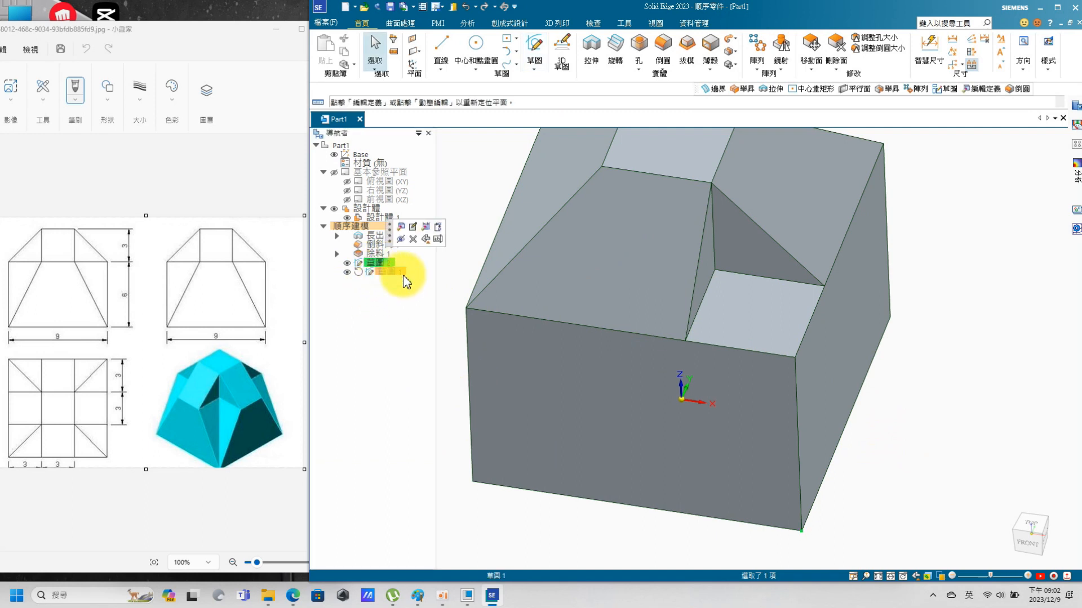
left_click(964, 149)
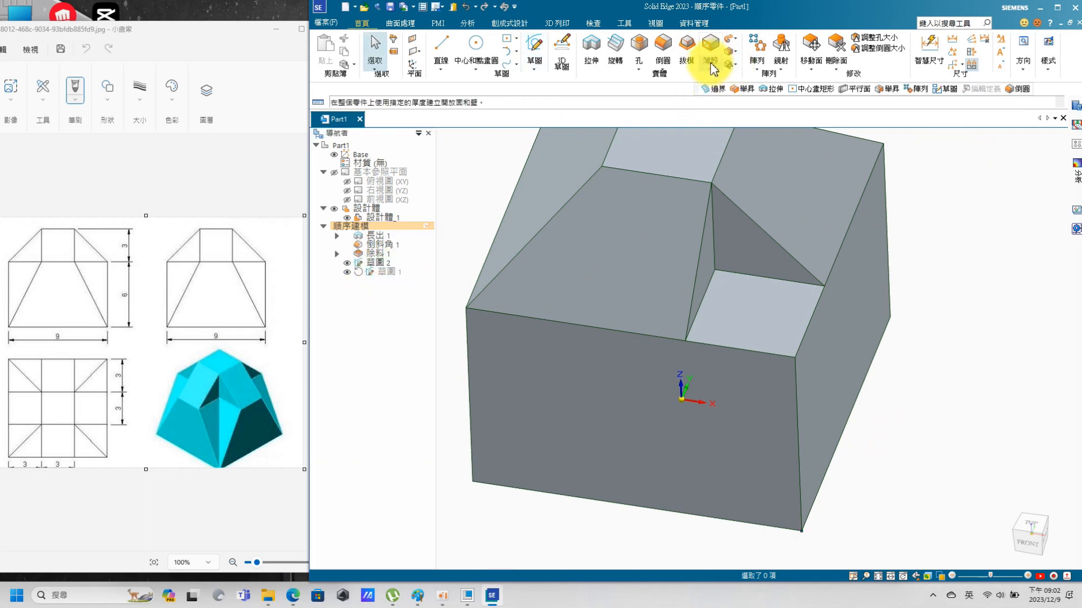
left_click(376, 264)
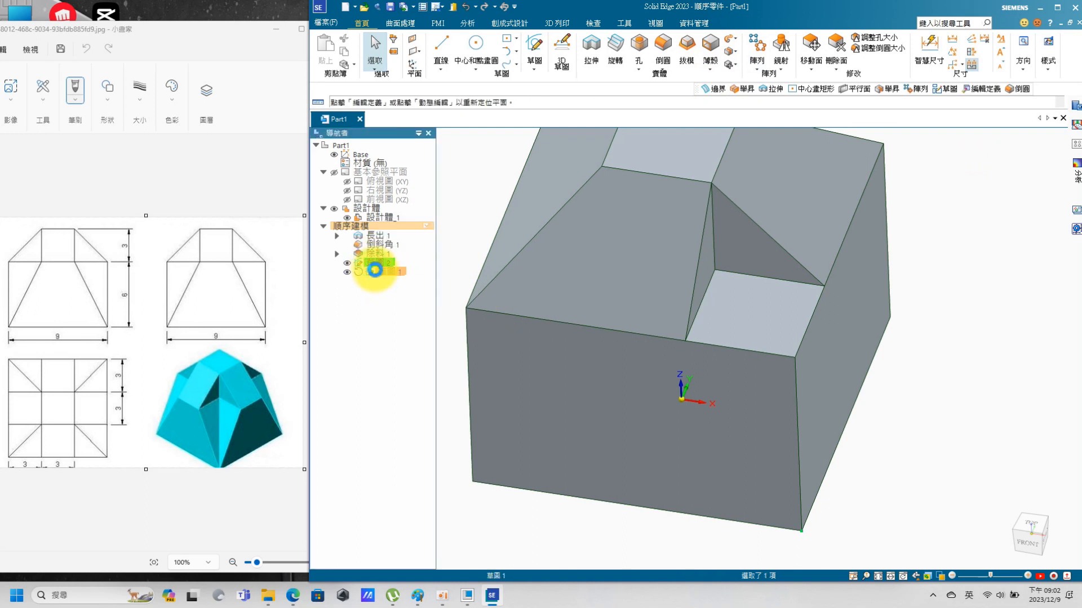
left_click(730, 51)
left_click(748, 89)
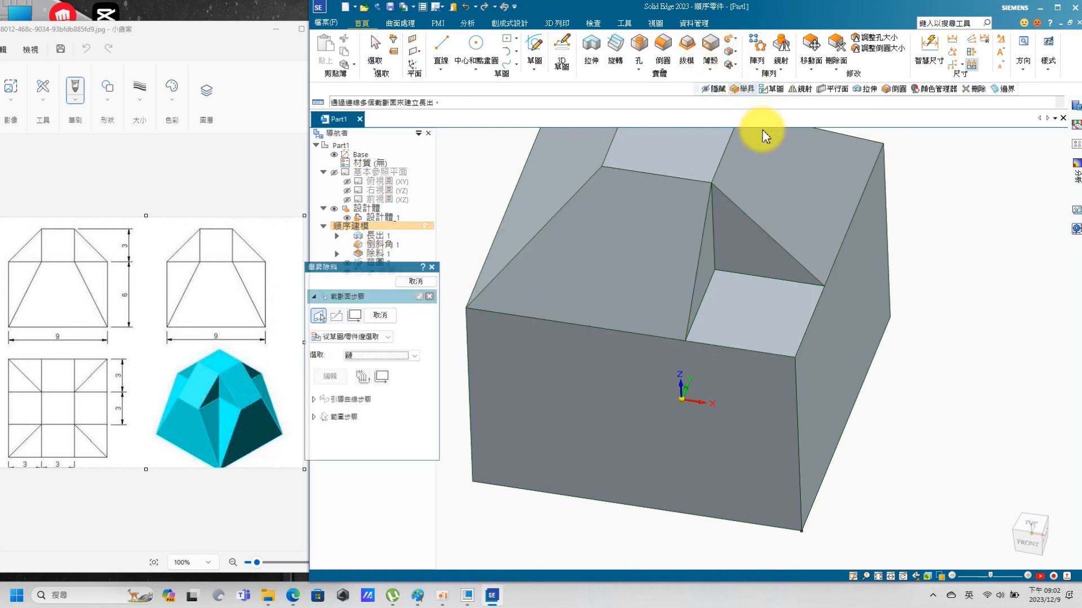
left_click(414, 356)
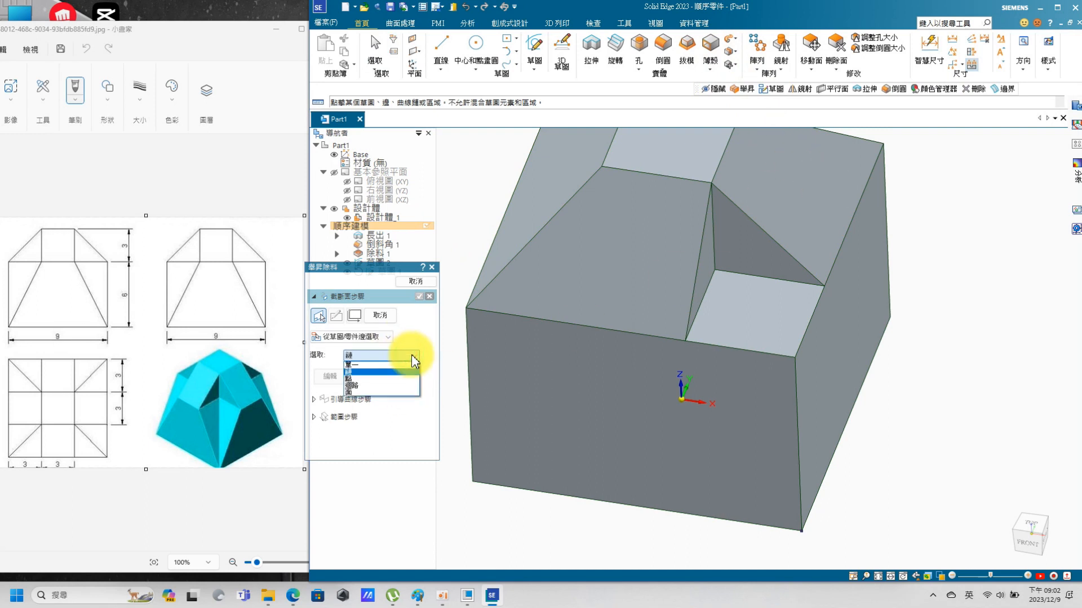
left_click(395, 393)
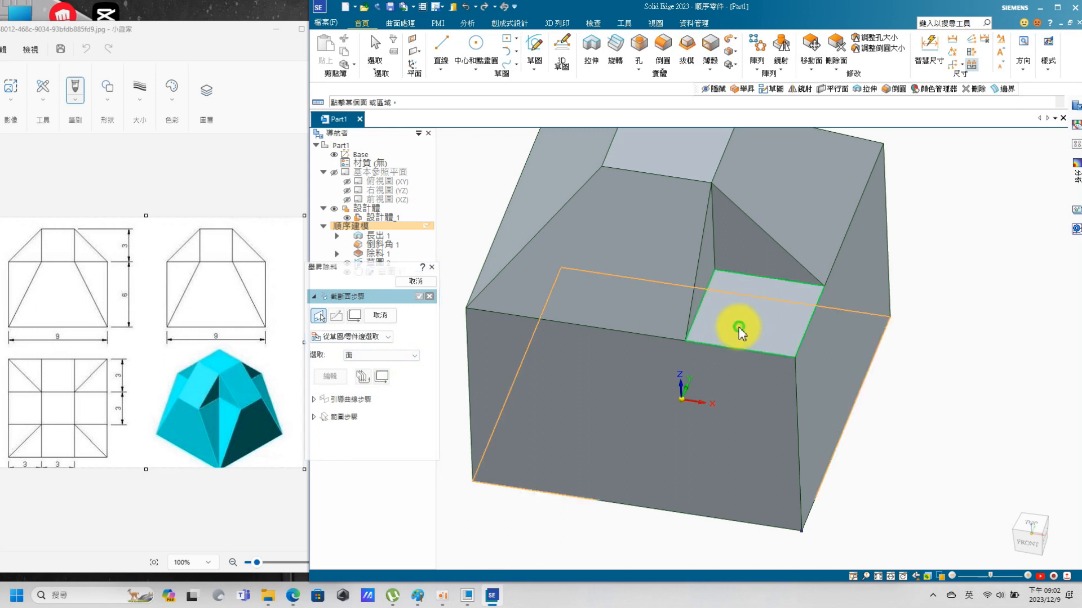
left_click(742, 327)
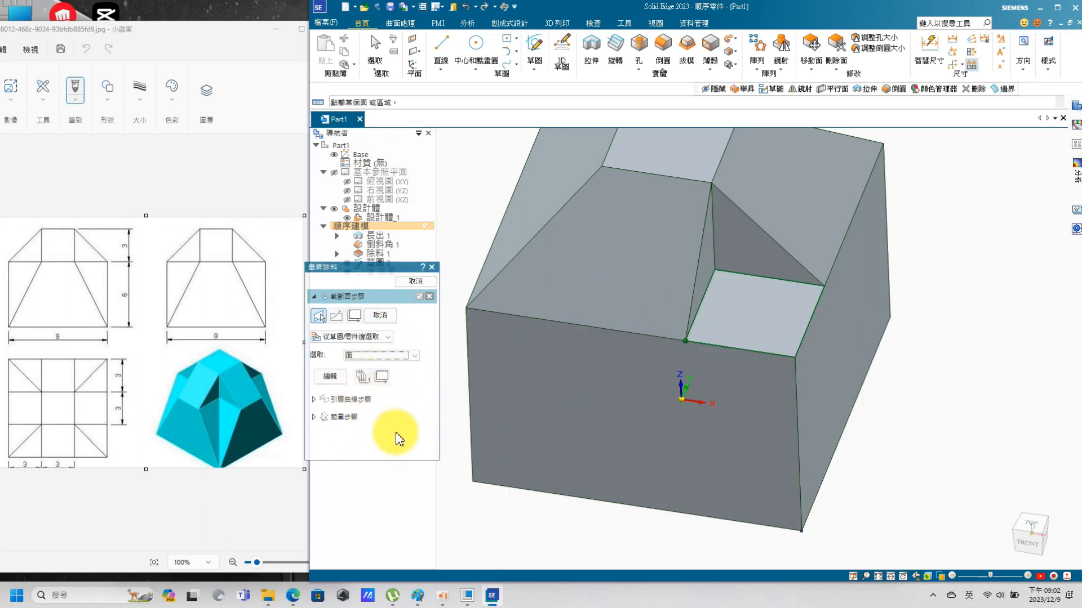
Switch the selection filter to 單一 and pick the sketched point at the block's bottom corner as a cross section
left_click(414, 356)
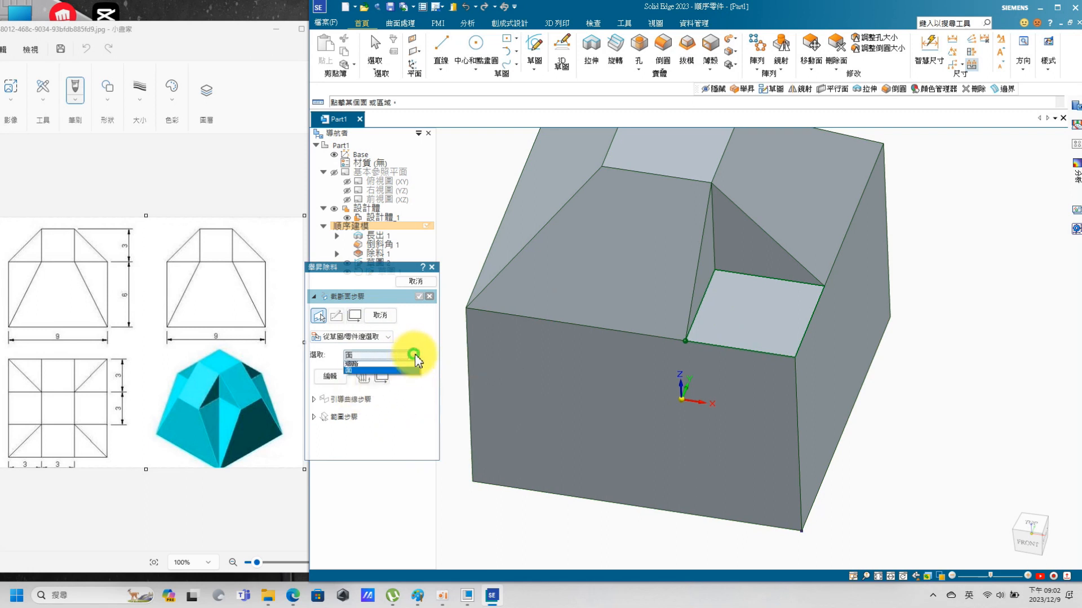
left_click(405, 365)
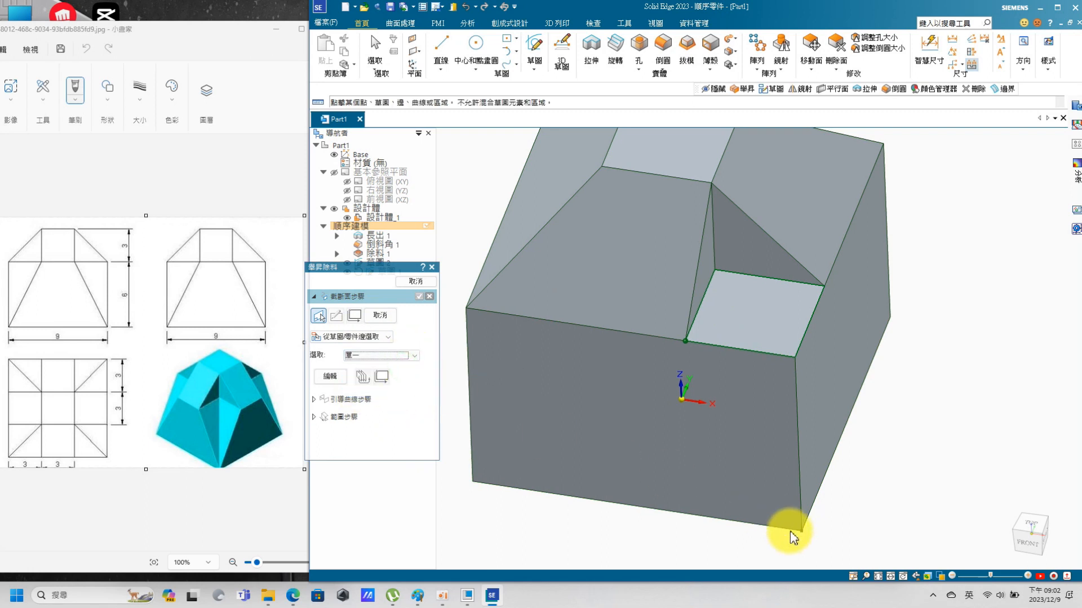
left_click(801, 532)
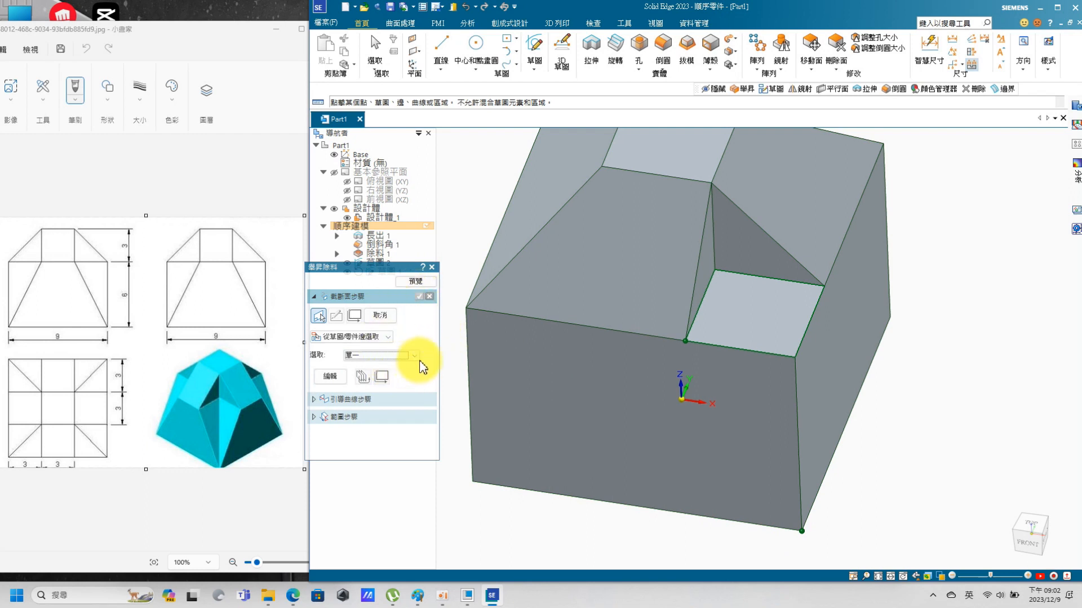
left_click(896, 418)
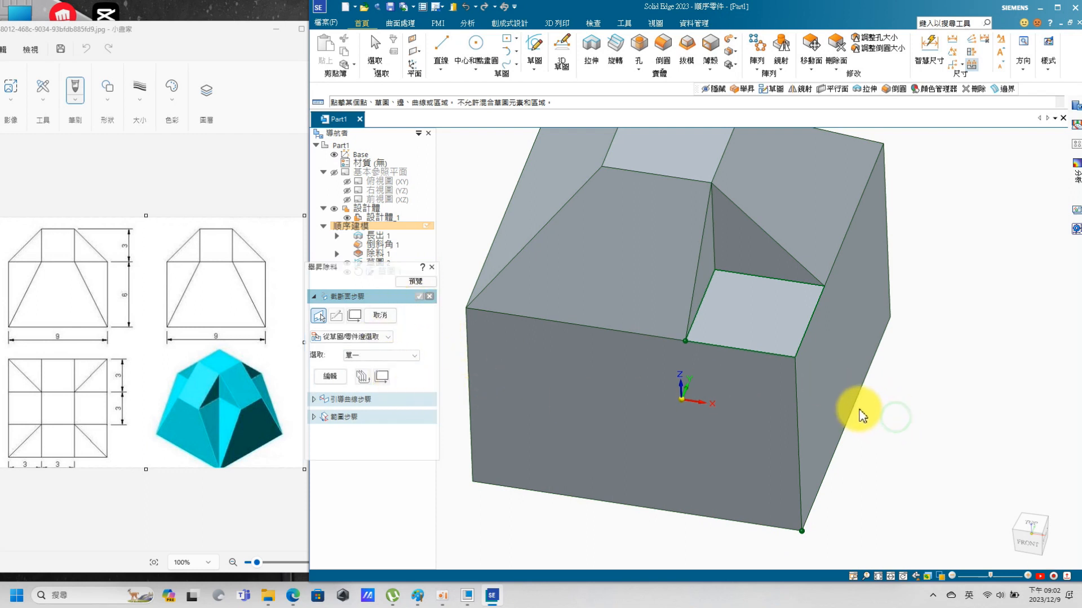
left_click(333, 380)
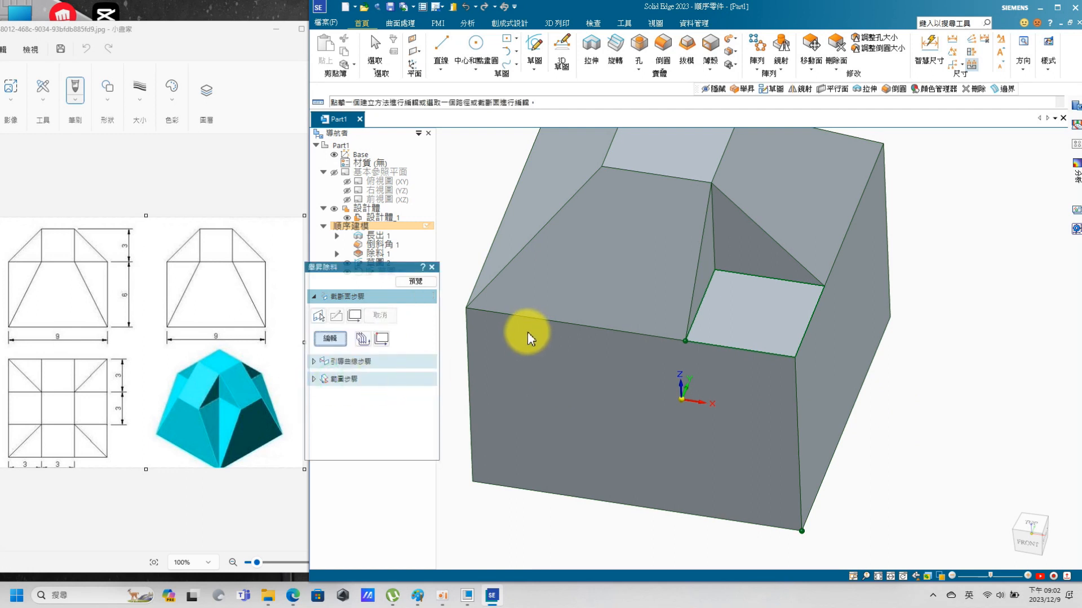
left_click(325, 318)
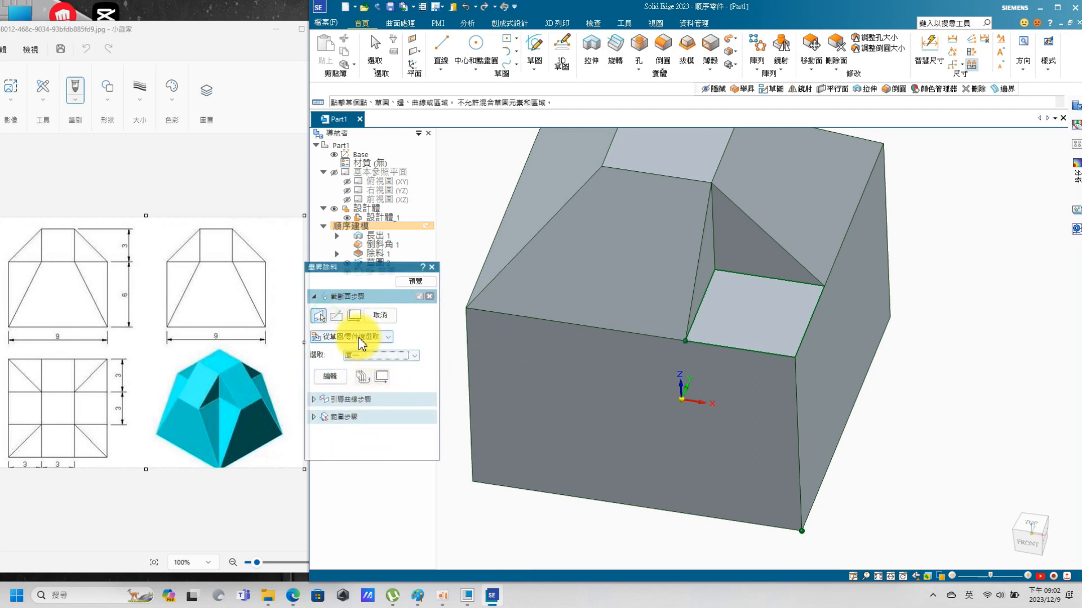
left_click(361, 341)
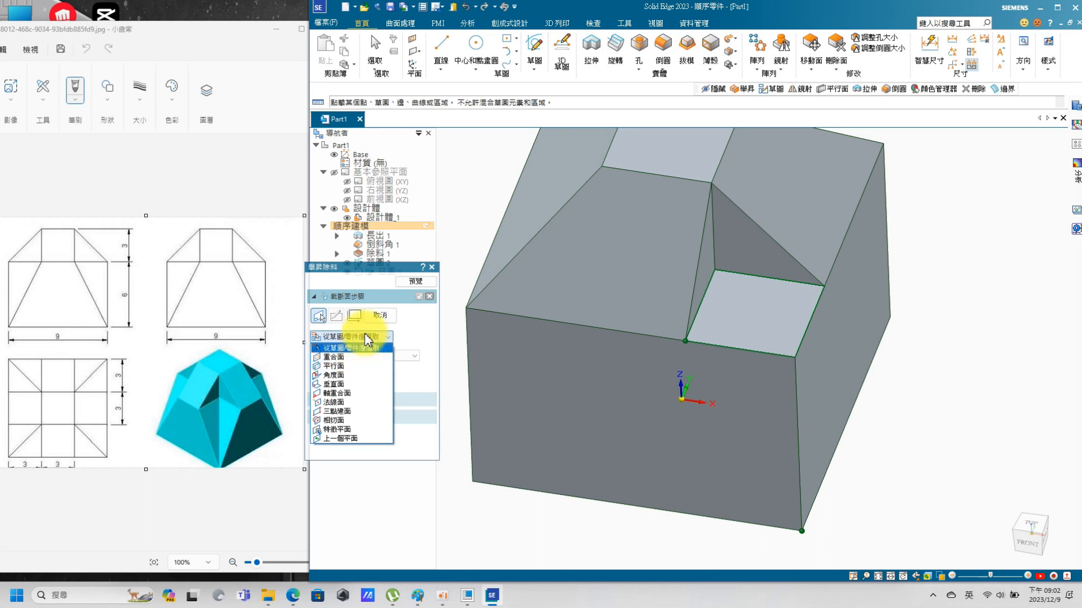
left_click(411, 334)
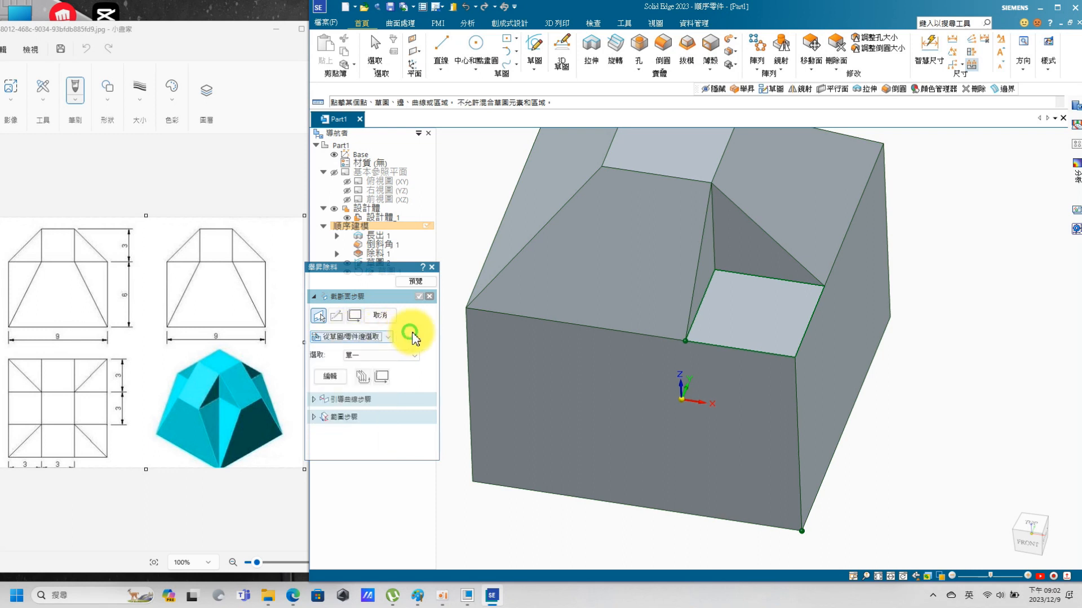
left_click(365, 338)
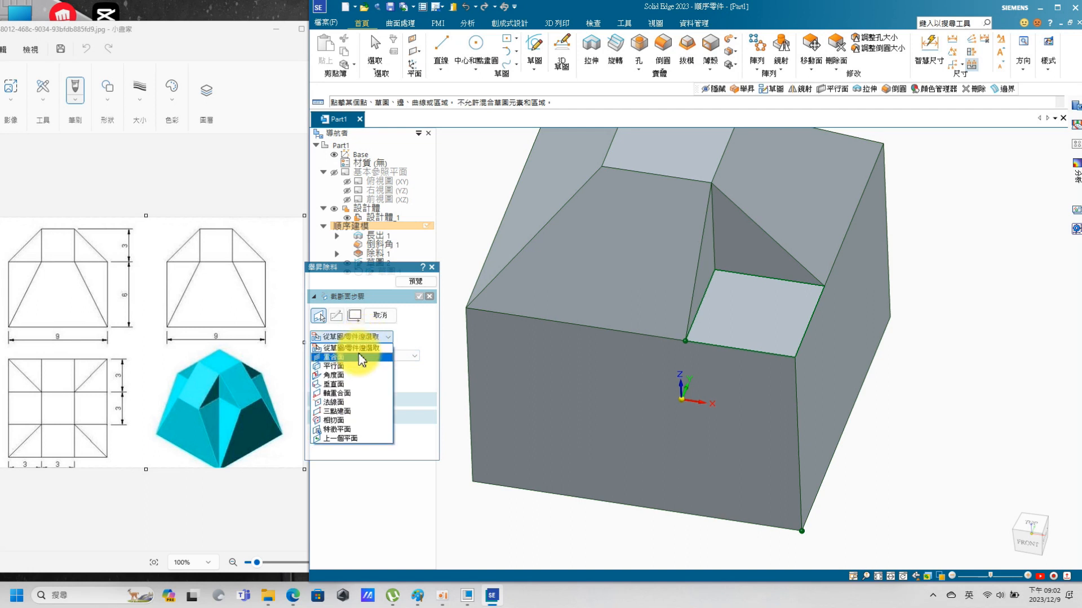
left_click(365, 348)
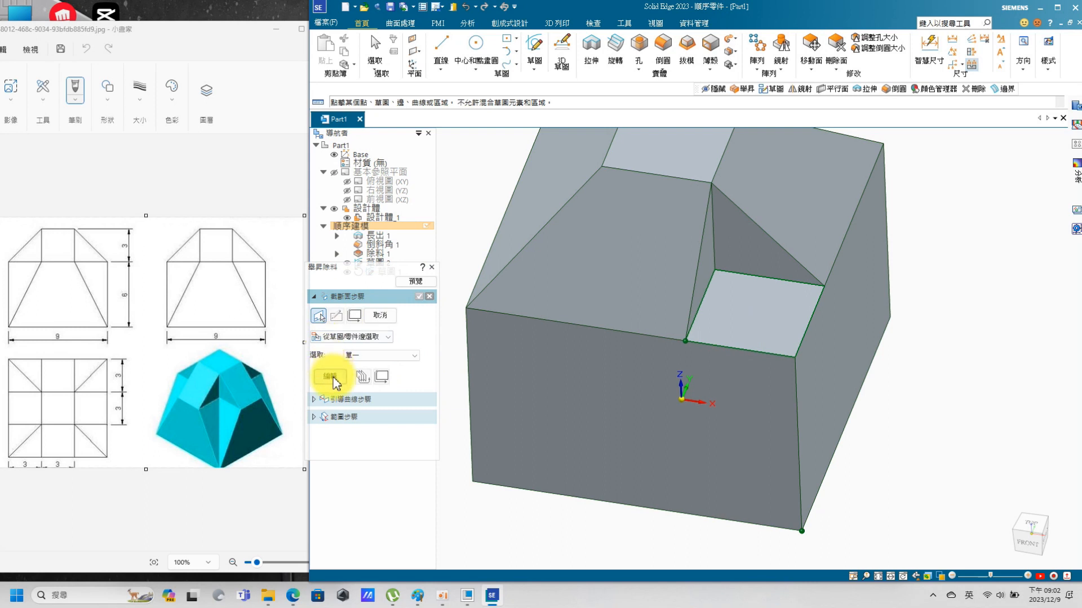
Sketch a cross section on a plane coincident with the notch's floor: a two-point rectangle from inner to outer corner, and finish the sketch
left_click(387, 337)
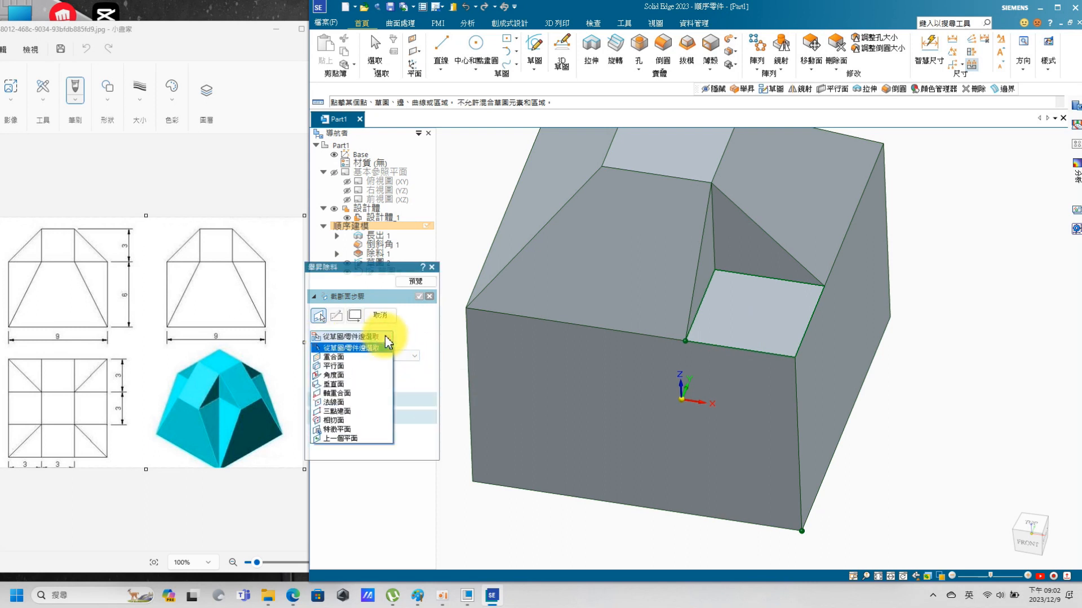
left_click(349, 358)
left_click(746, 327)
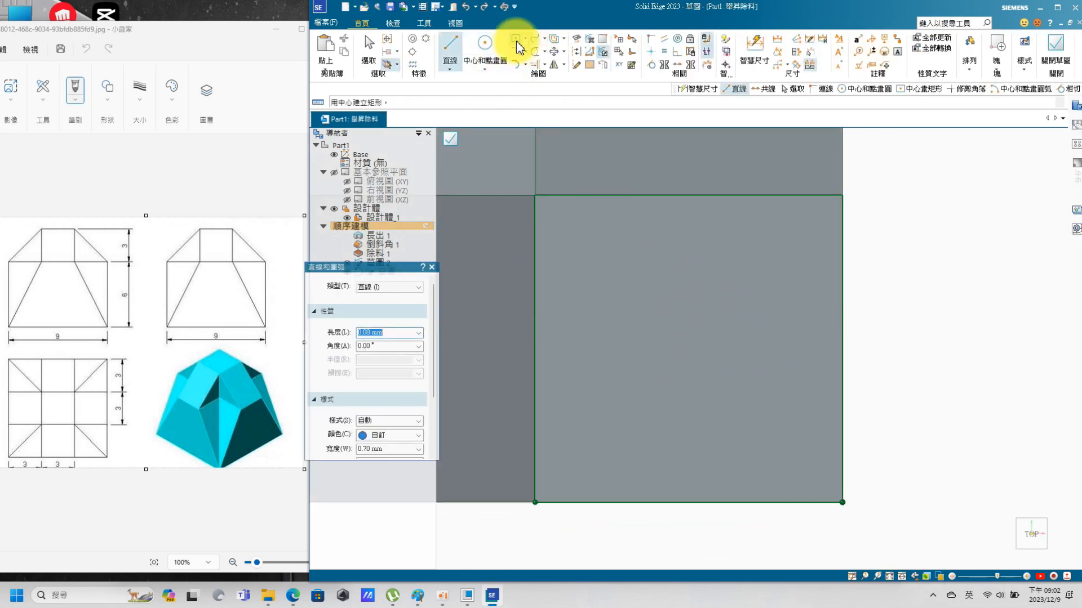
left_click(528, 47)
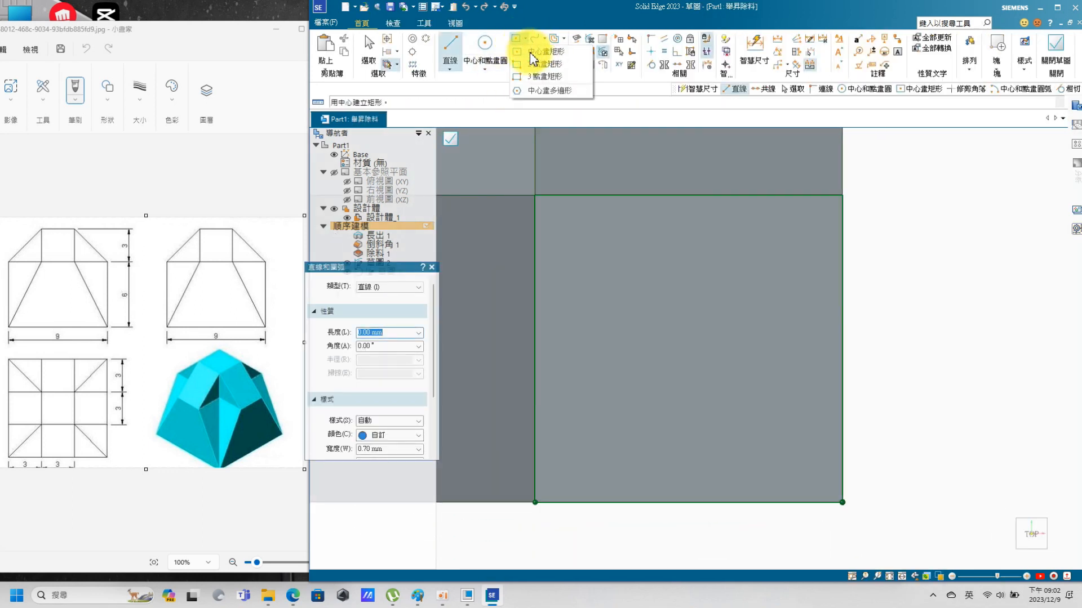
left_click(517, 54)
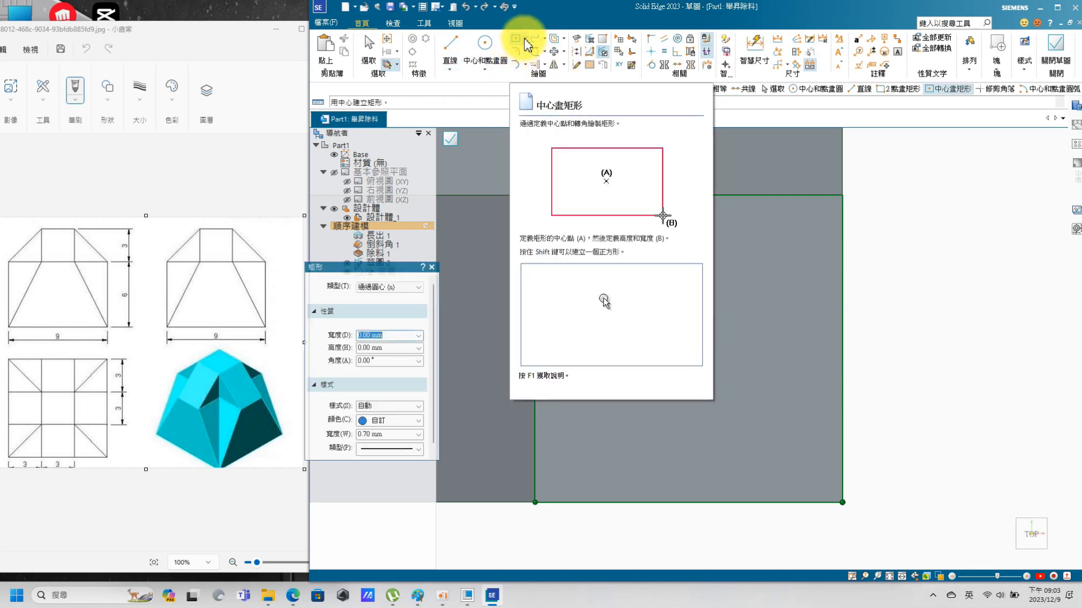
left_click(524, 40)
left_click(530, 65)
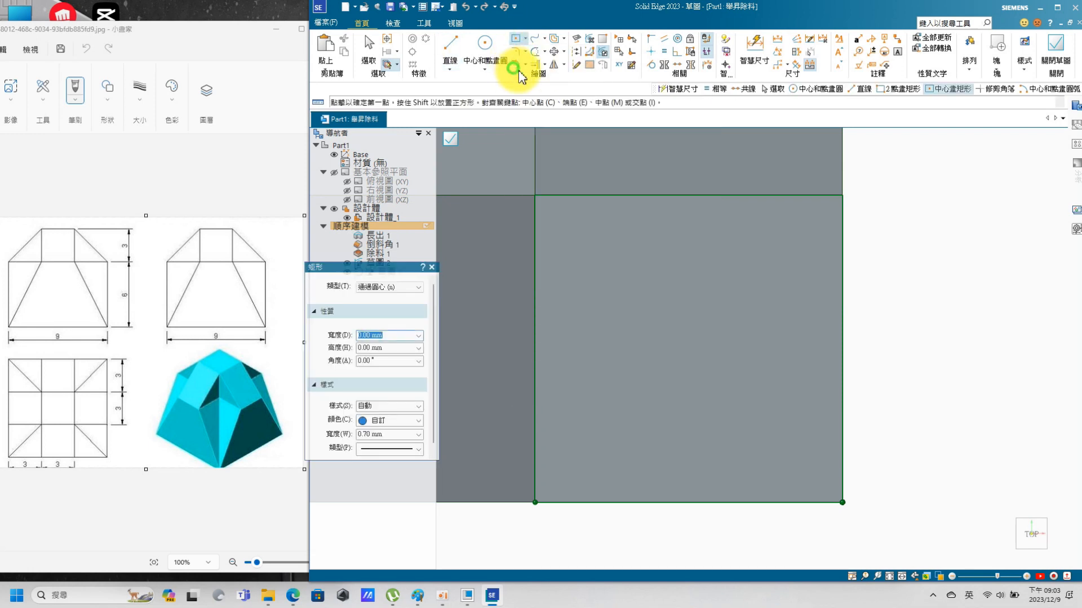
left_click(535, 196)
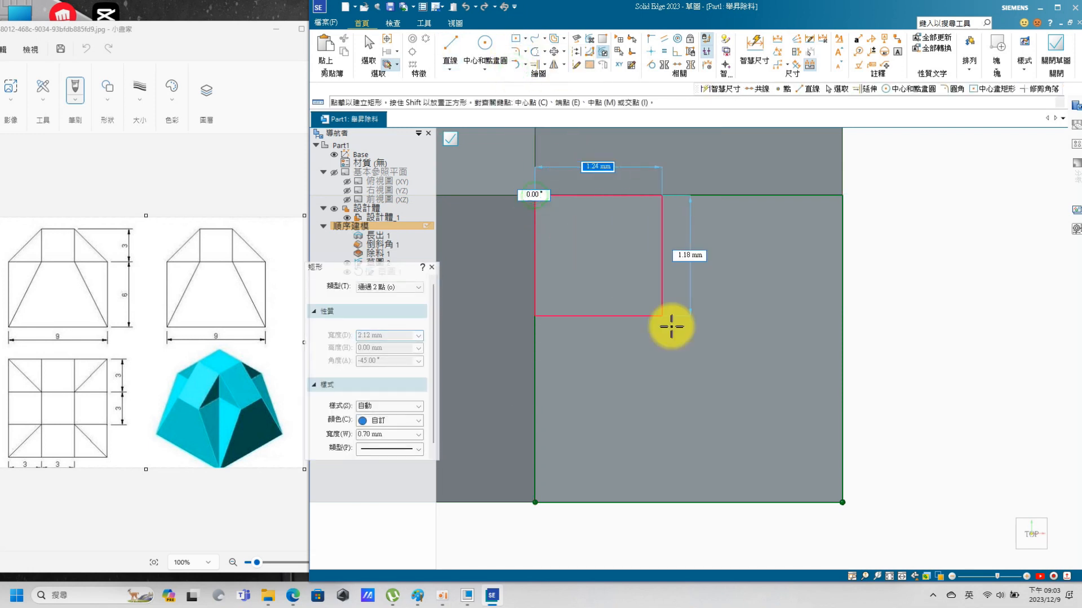
left_click(844, 502)
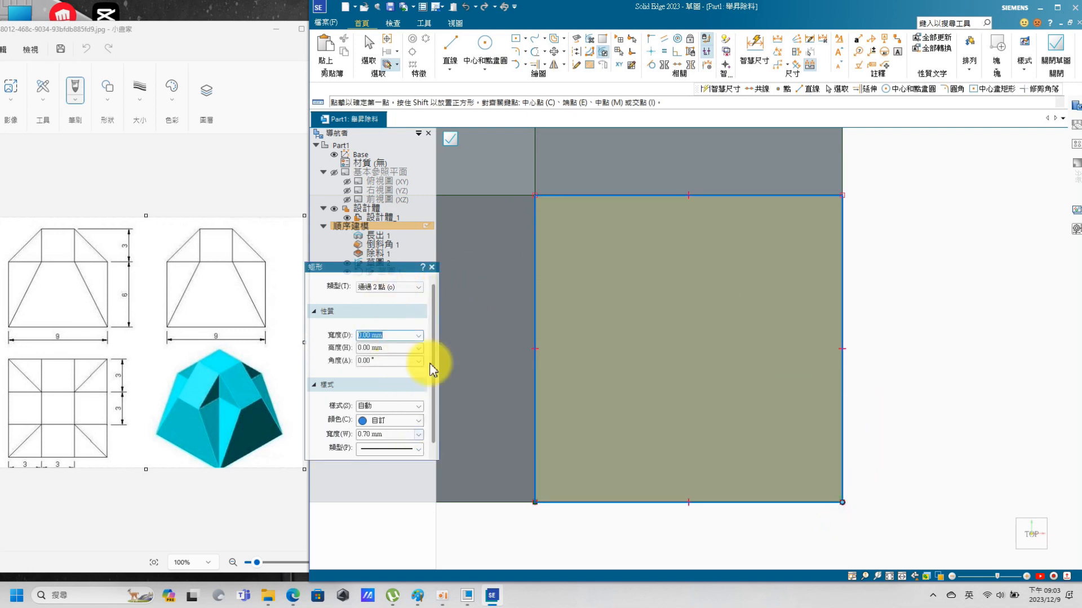
left_click_drag(433, 307, 445, 377)
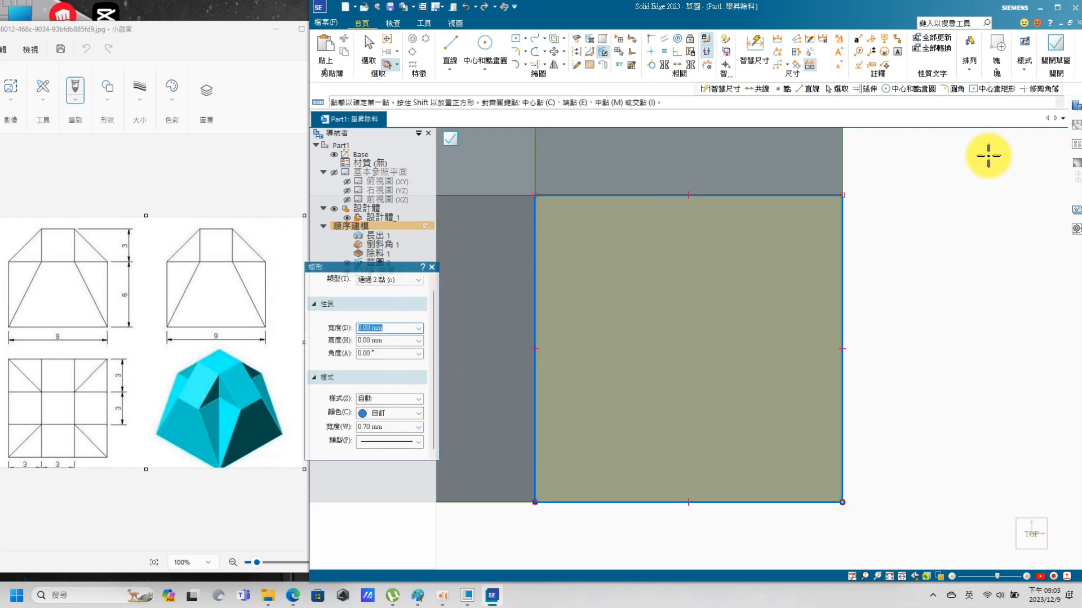
left_click(1053, 52)
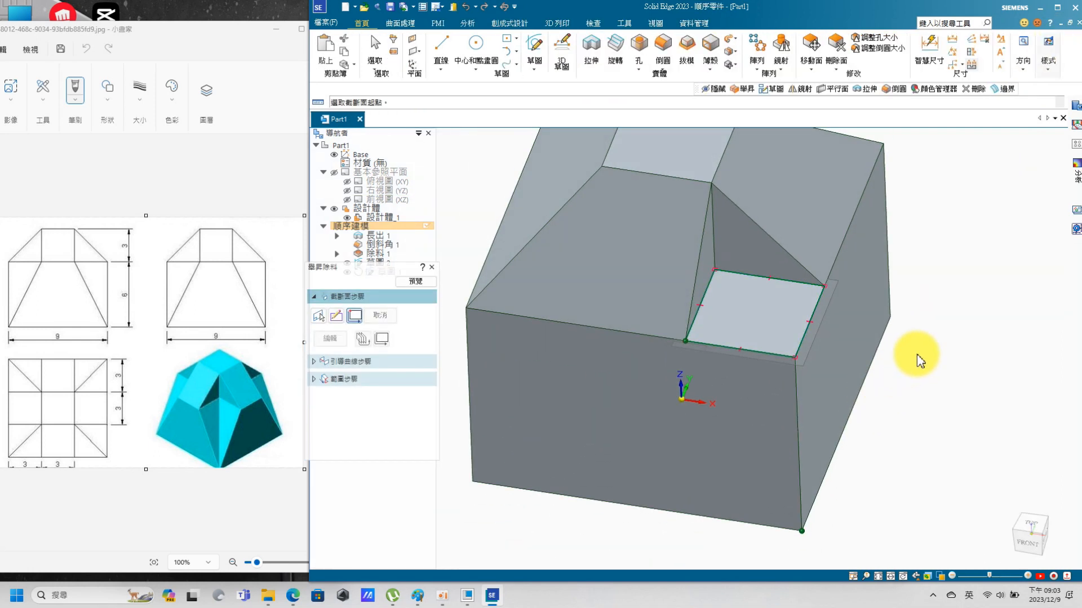
Preview and finish the lofted cutout between the notch's floor rectangle and the bottom corner point
left_click(364, 341)
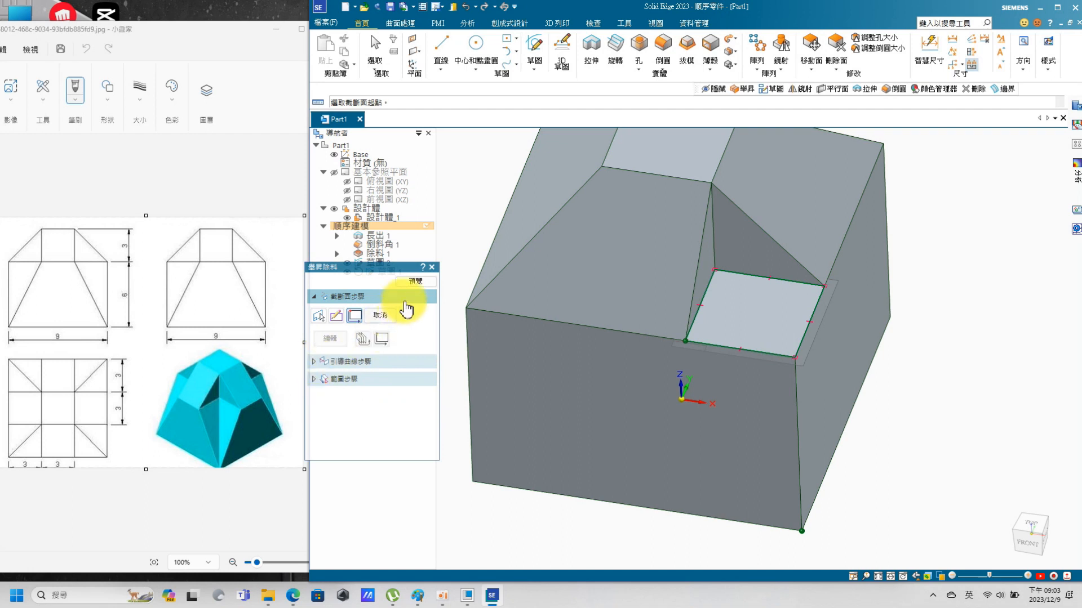
left_click(422, 283)
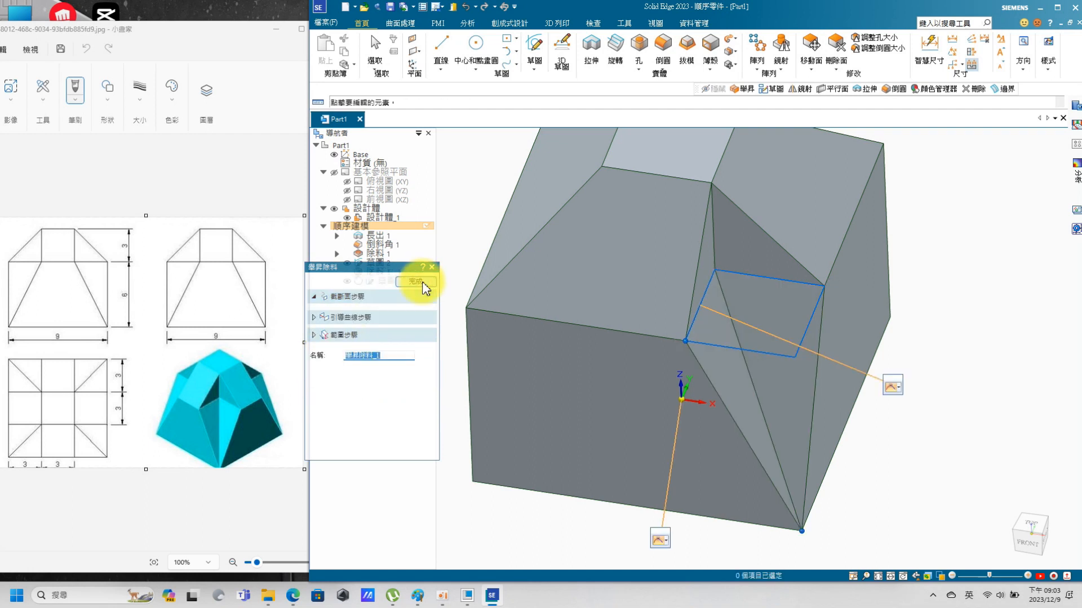
left_click(417, 281)
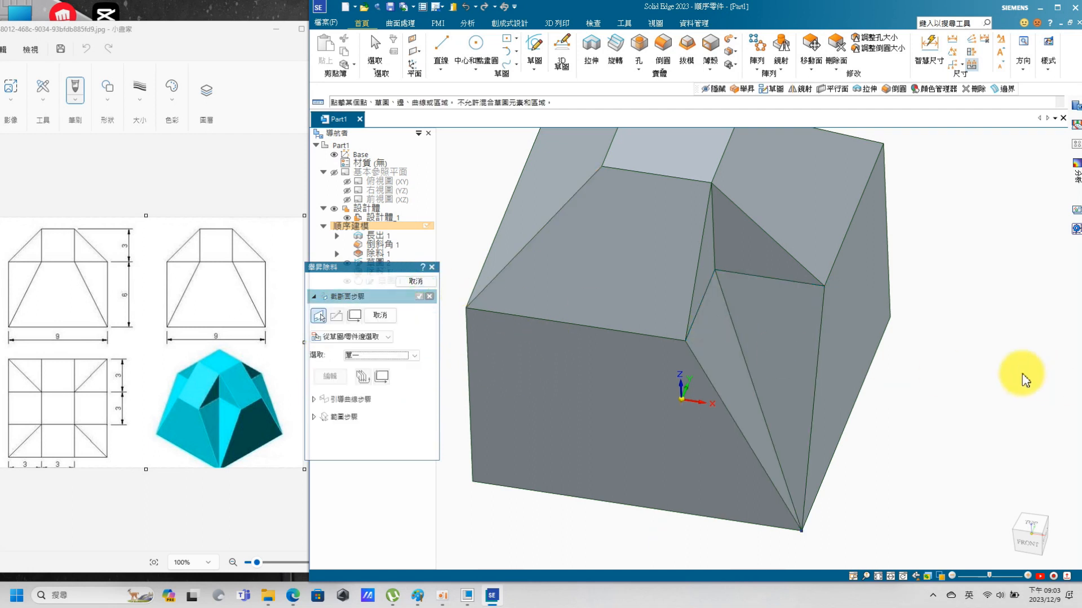
Show the base reference planes and create a coincident plane on one of them
left_click(986, 359)
scroll(844, 314, "down", 3)
middle_click_drag(845, 272, 942, 343)
scroll(899, 229, "up", 2)
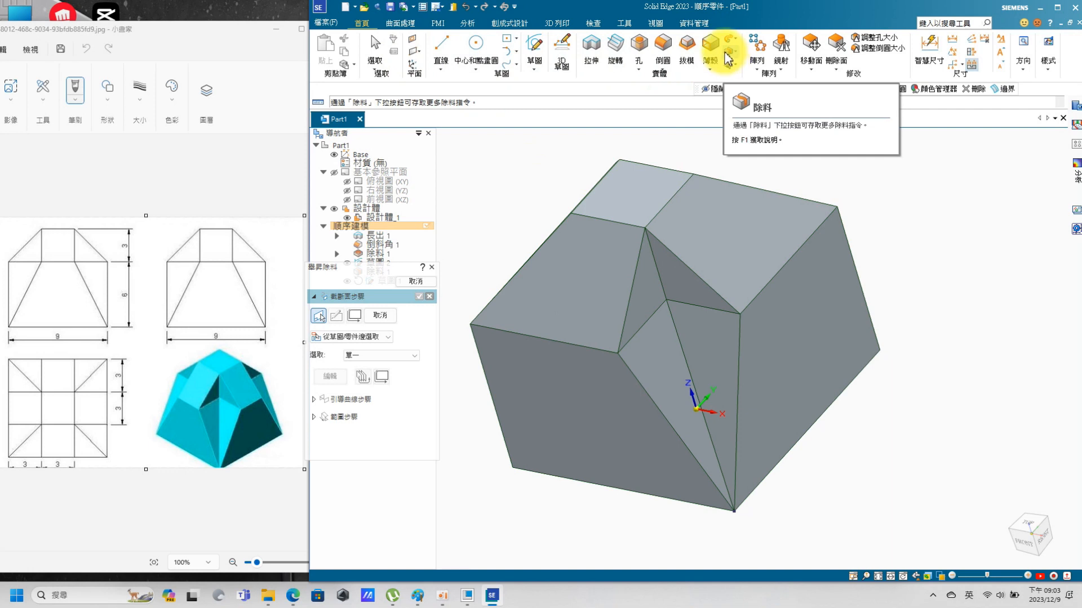
left_click(421, 56)
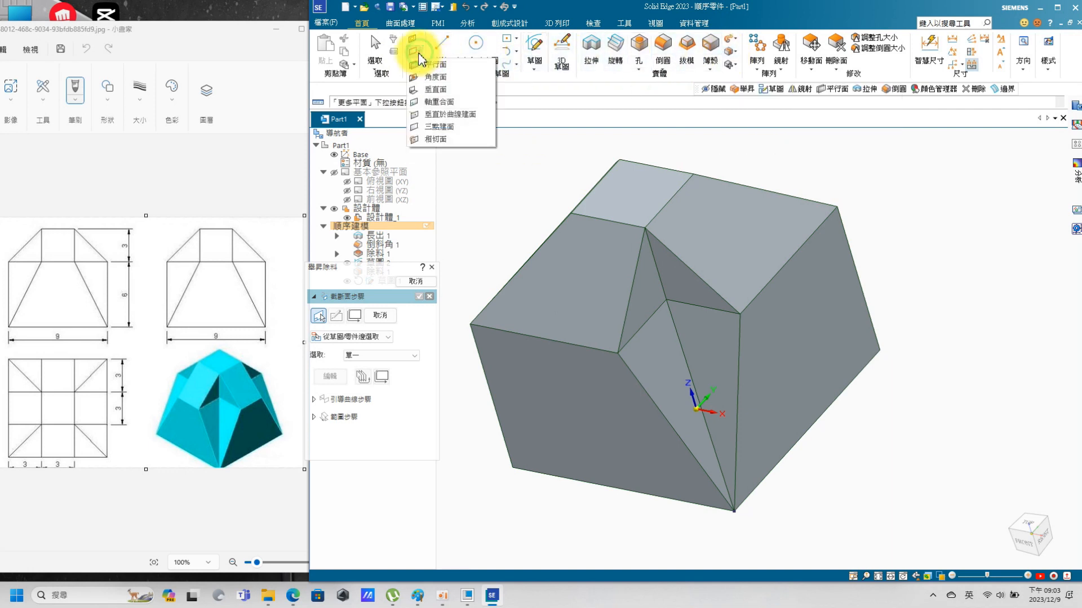
left_click(415, 38)
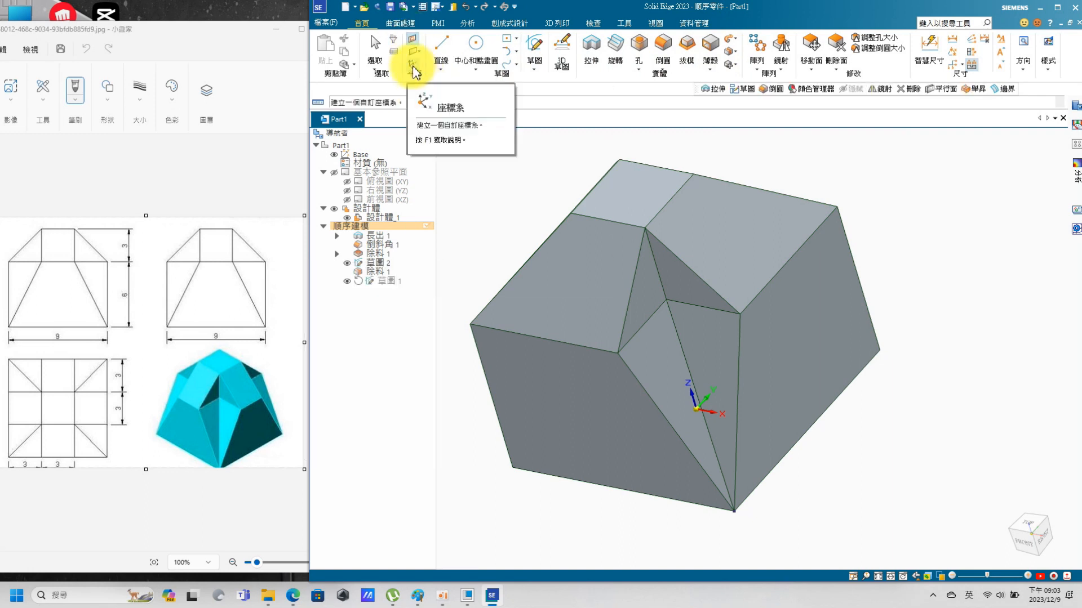
left_click(417, 51)
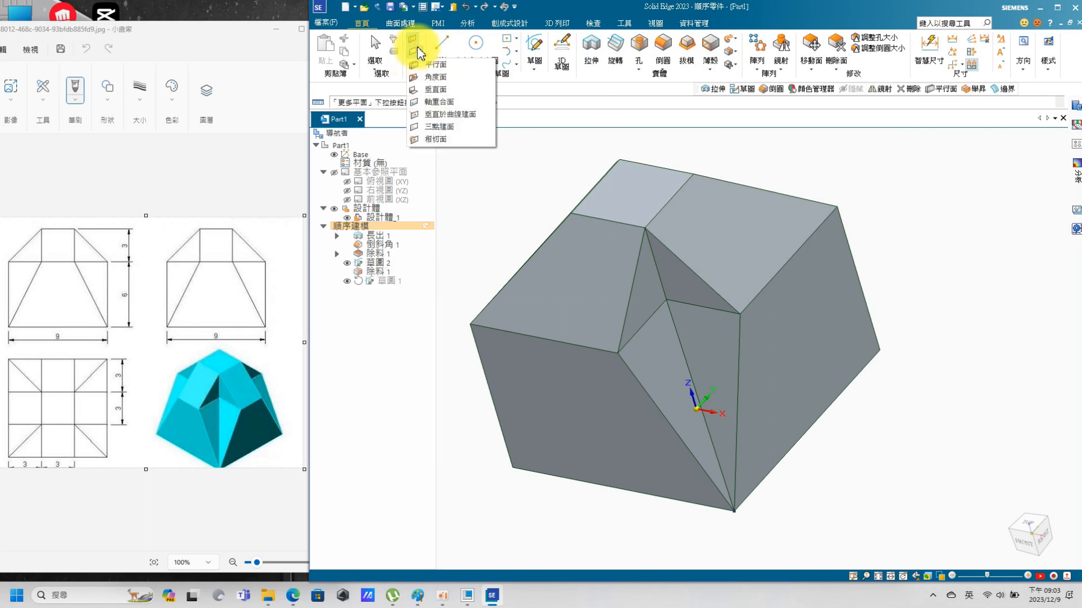
left_click(418, 38)
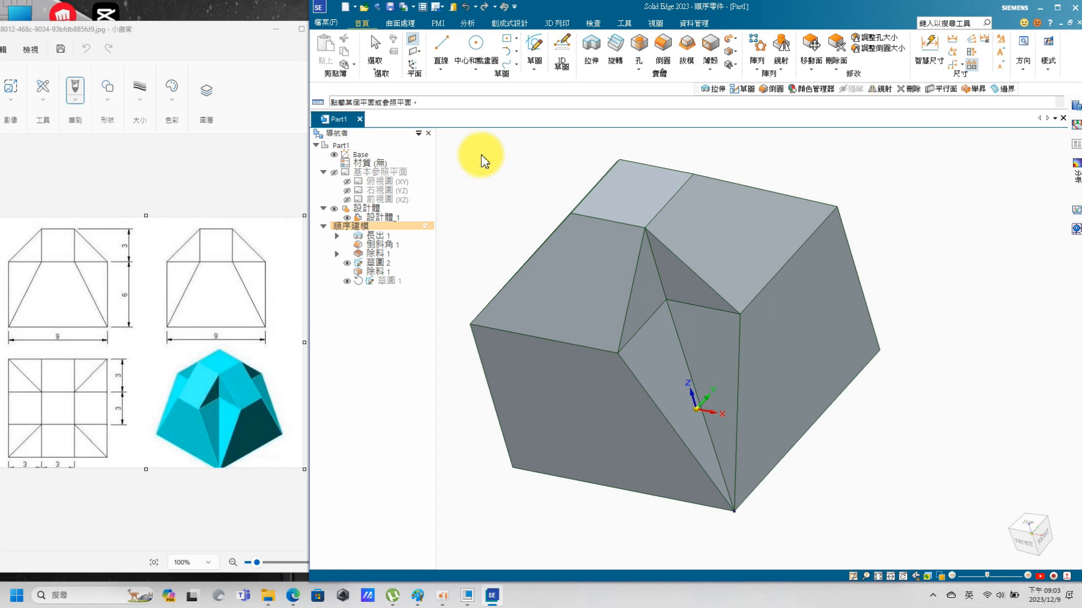
left_click(624, 23)
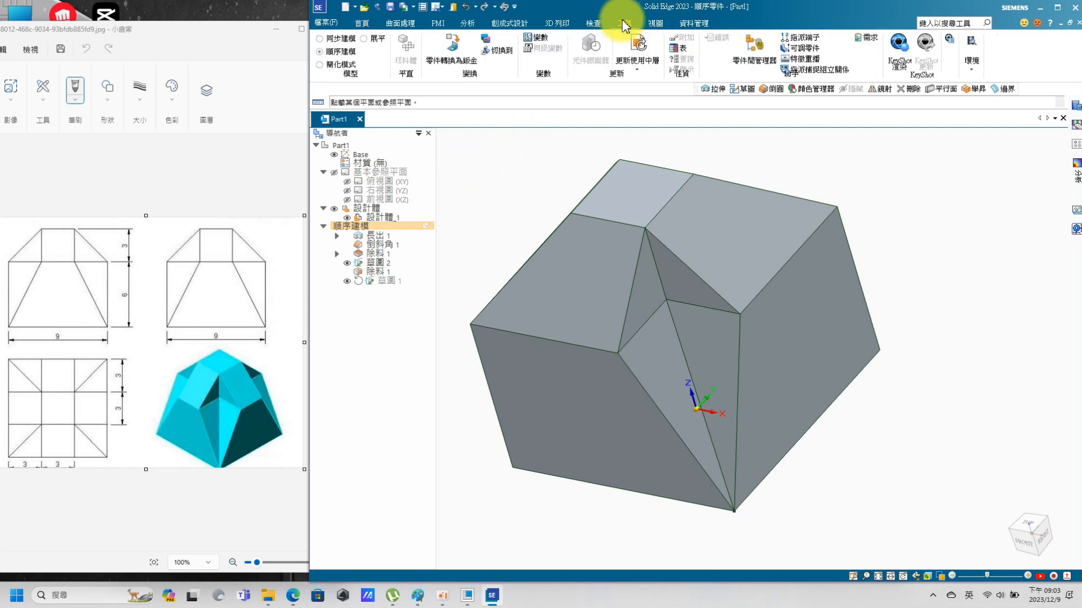
left_click(361, 23)
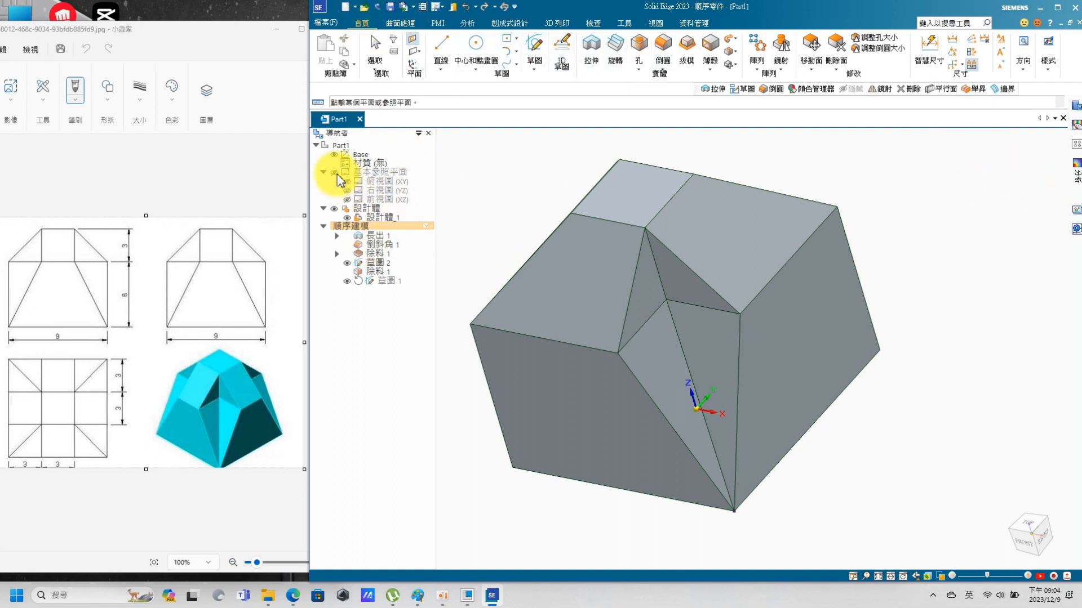
left_click(334, 173)
left_click(953, 213)
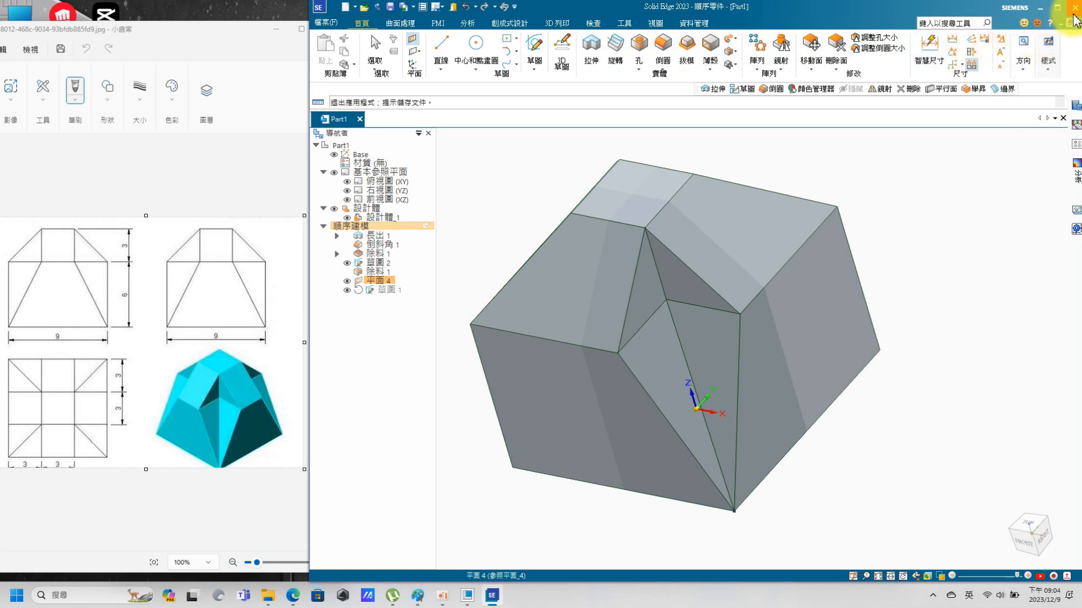
Maximize the Solid Edge window and place two more coincident planes on the displayed base reference planes
left_click(1057, 8)
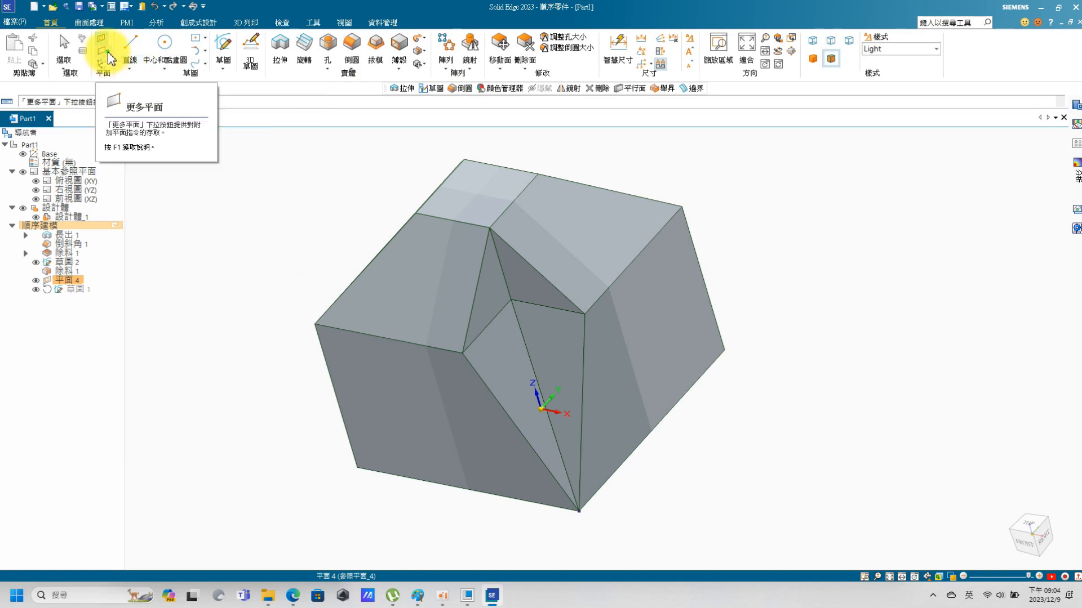
left_click(108, 53)
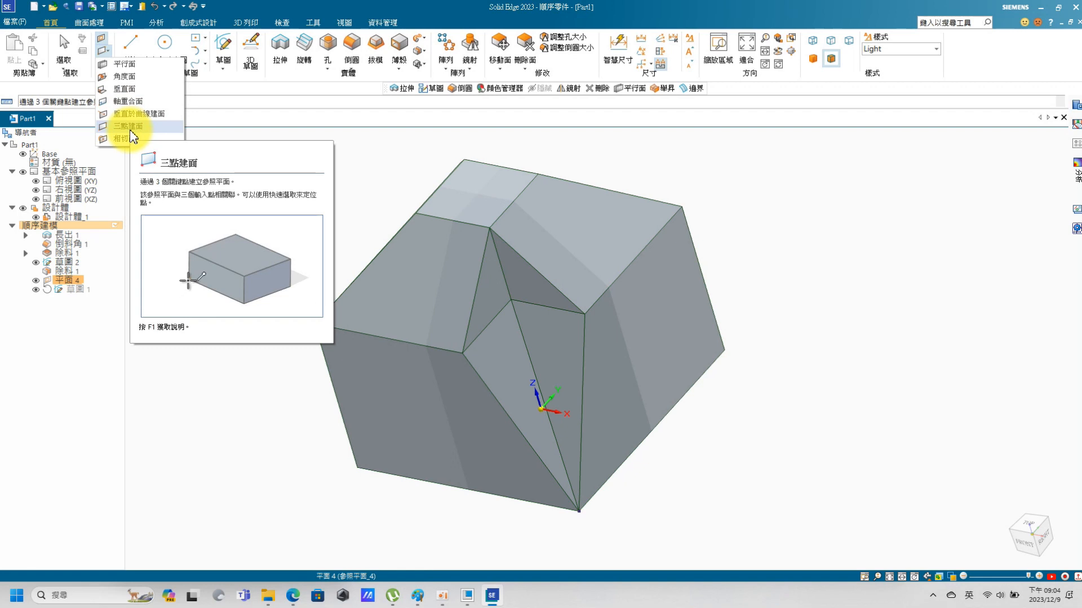
left_click(231, 164)
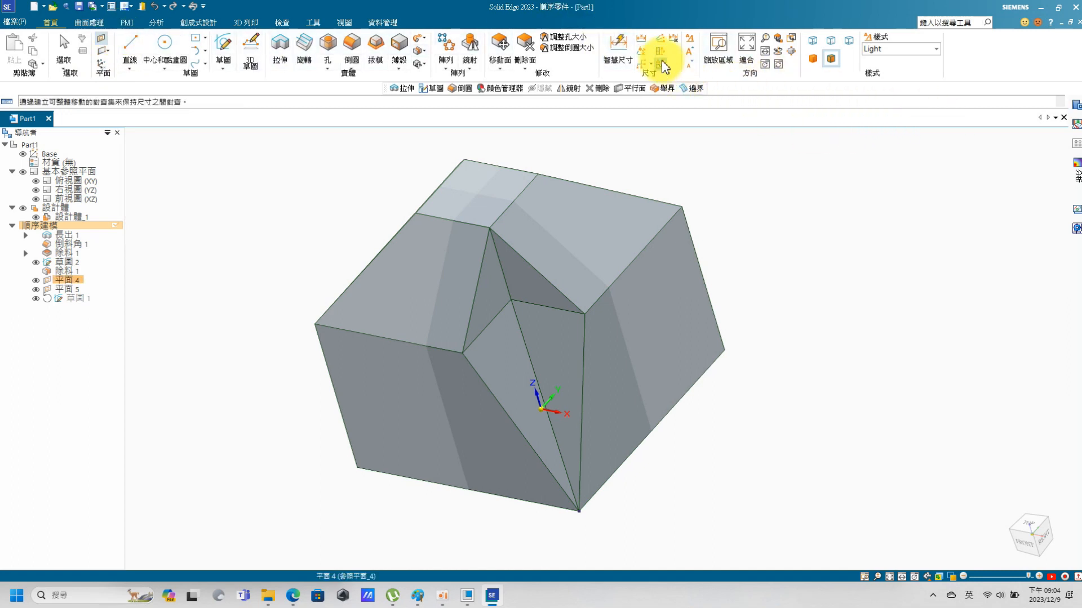
left_click(130, 69)
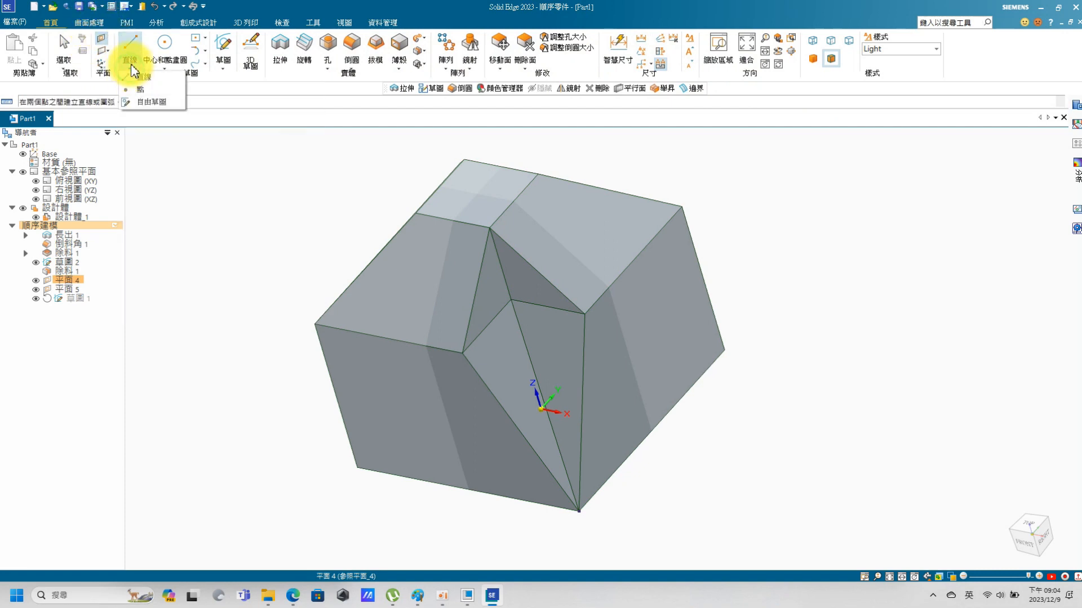
left_click(153, 152)
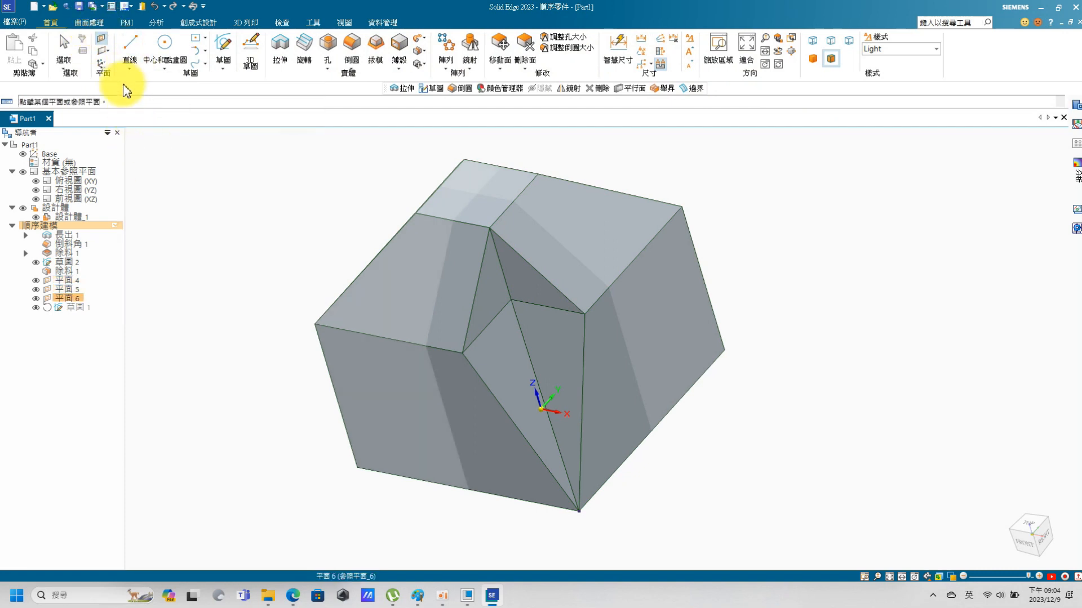
left_click(100, 67)
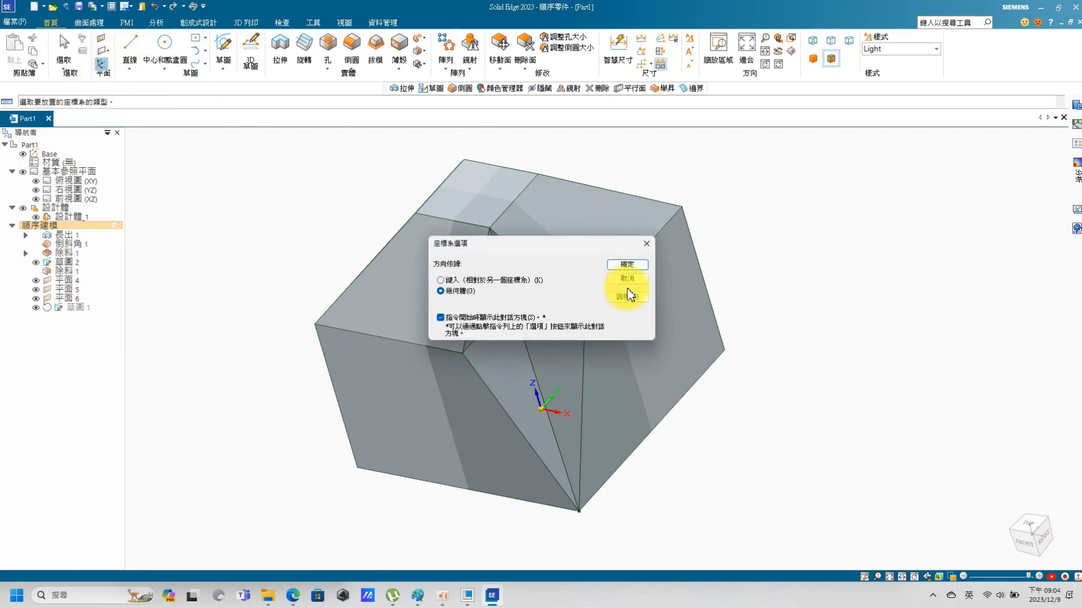
left_click(625, 278)
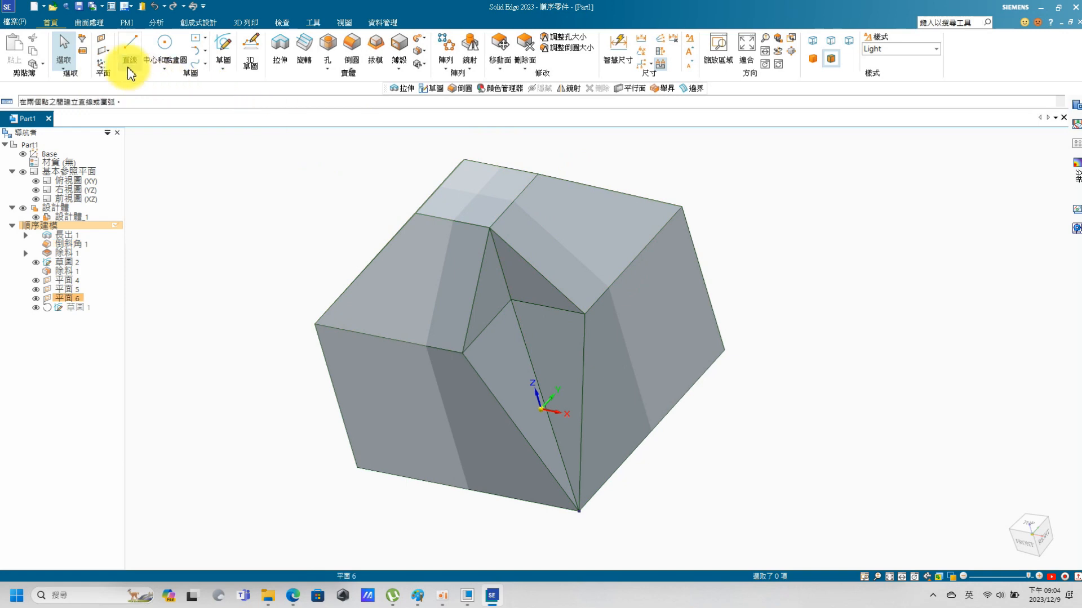
left_click(74, 60)
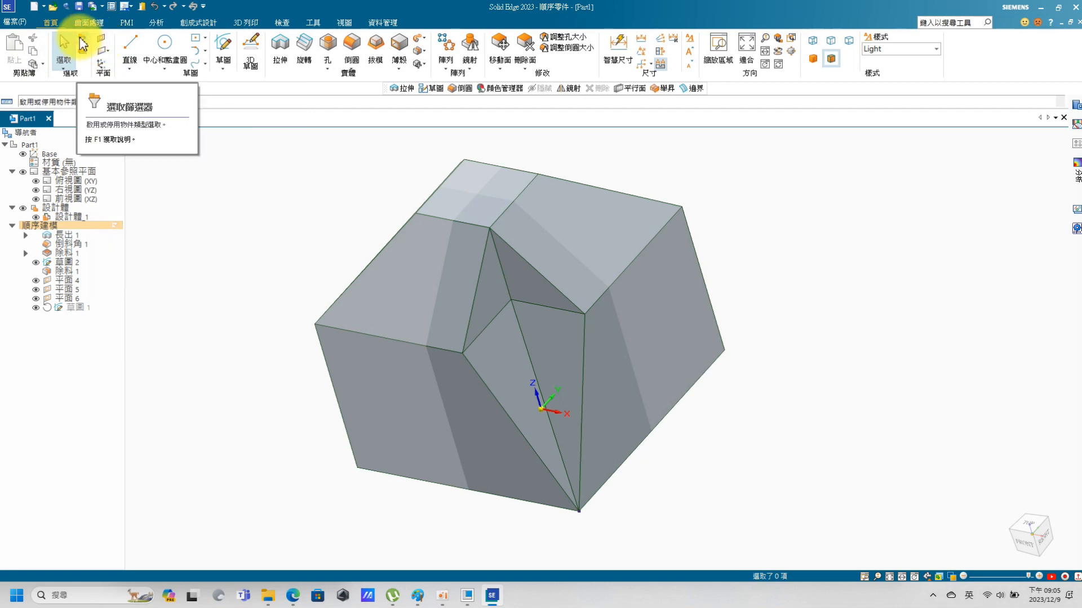
left_click(162, 190)
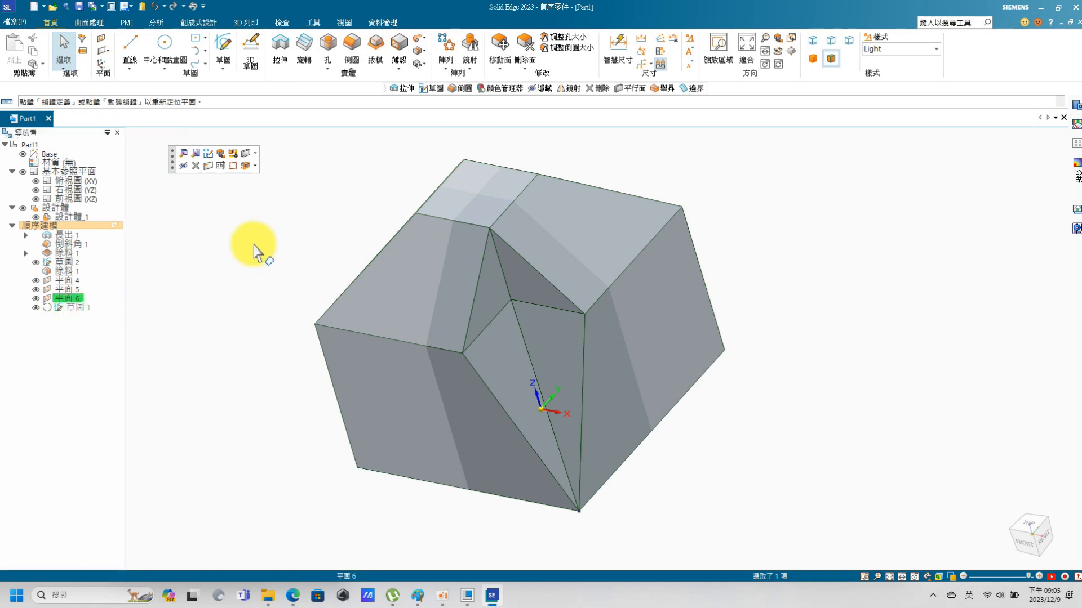
left_click(63, 262)
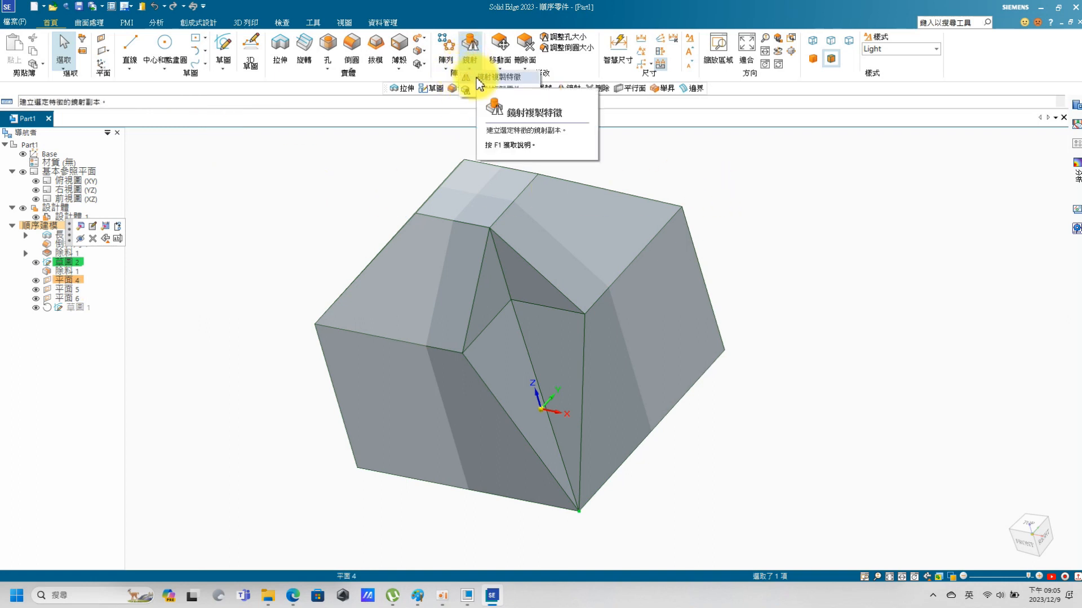
left_click(484, 78)
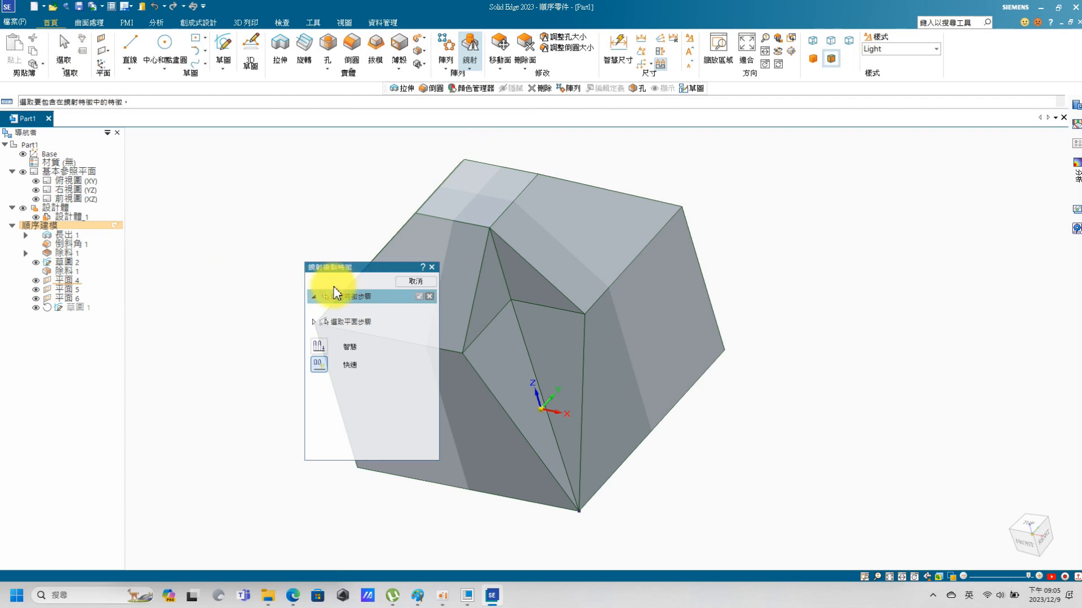
scroll(506, 226, "down", 3)
left_click(383, 208)
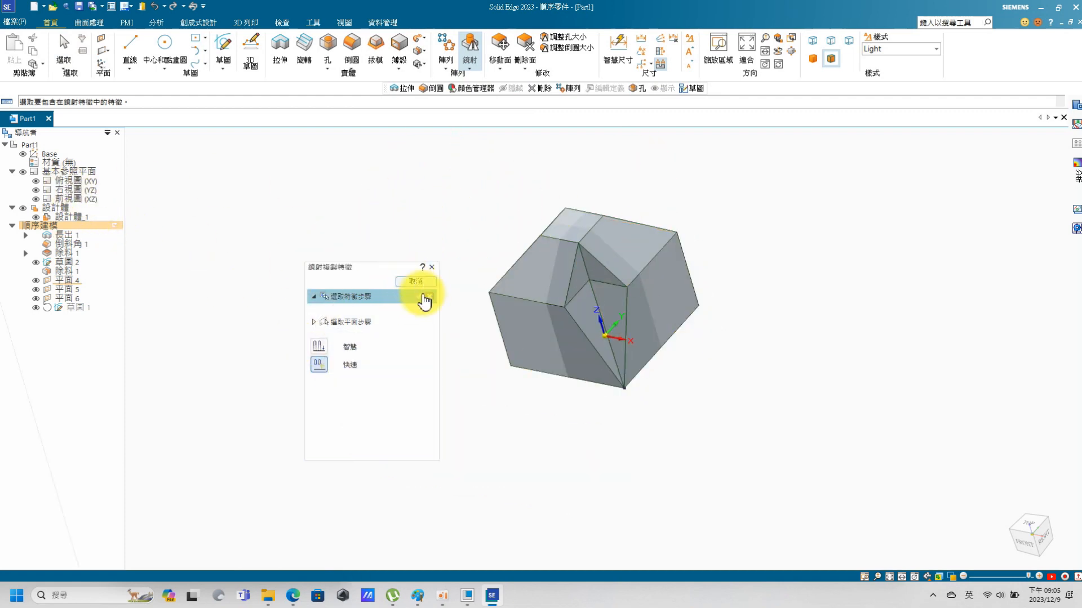
left_click(416, 282)
left_click(23, 173)
left_click(23, 172)
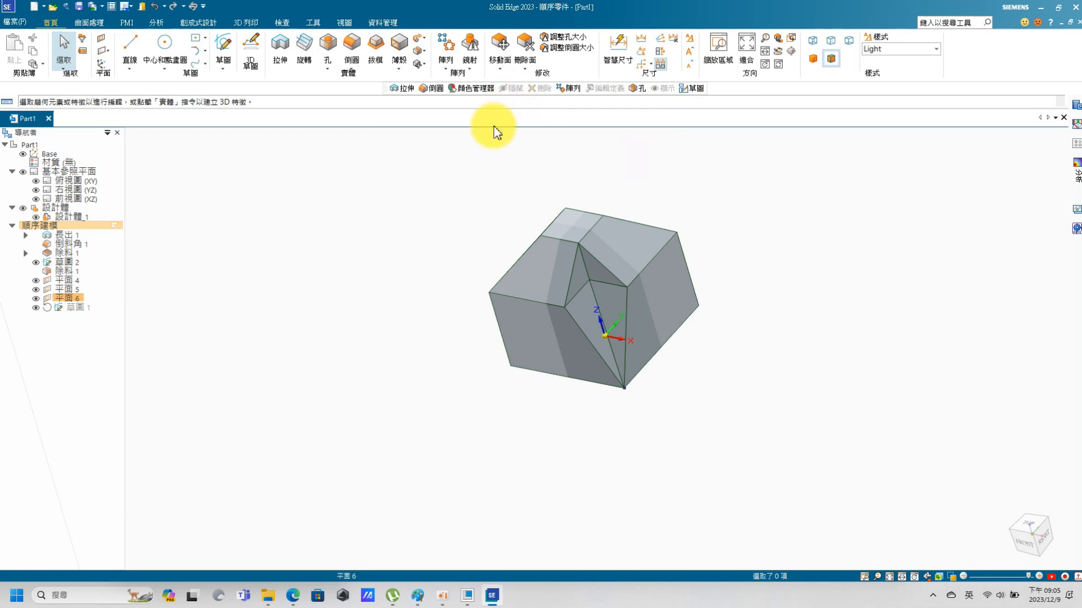
left_click(529, 226)
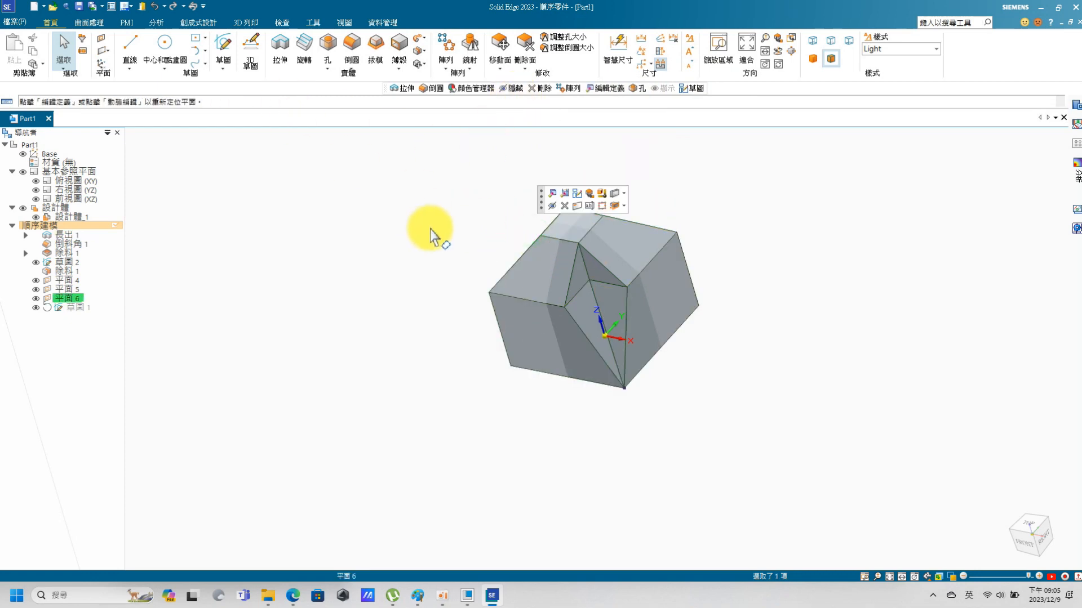
left_click(472, 221)
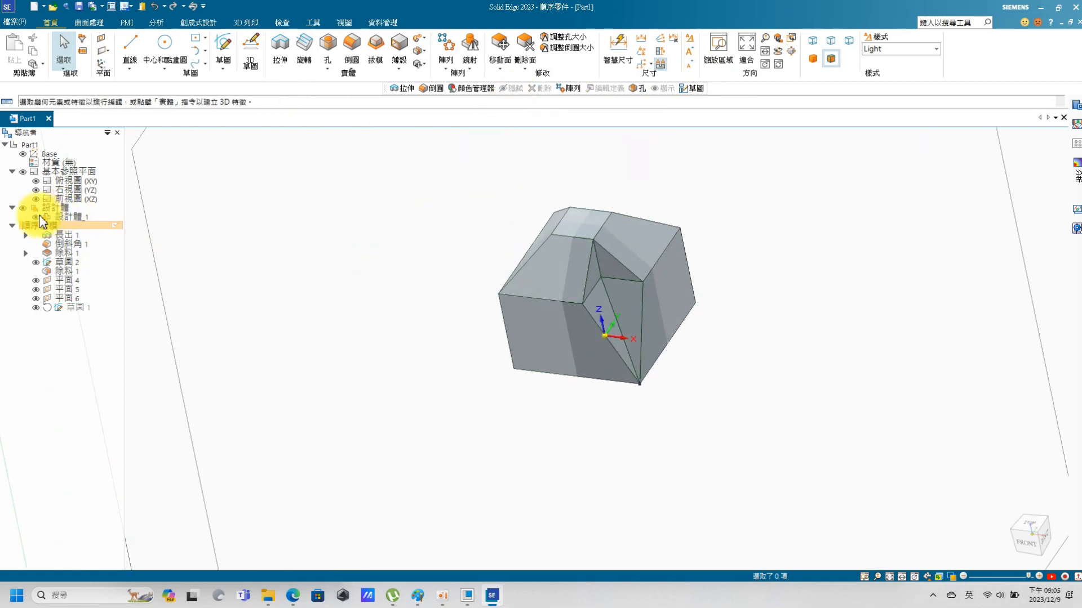
left_click(12, 171)
left_click(12, 172)
Mirror the corner notch cut and the lofted cutout about the XZ plane onto the adjacent rear corner
scroll(501, 246, "down", 8)
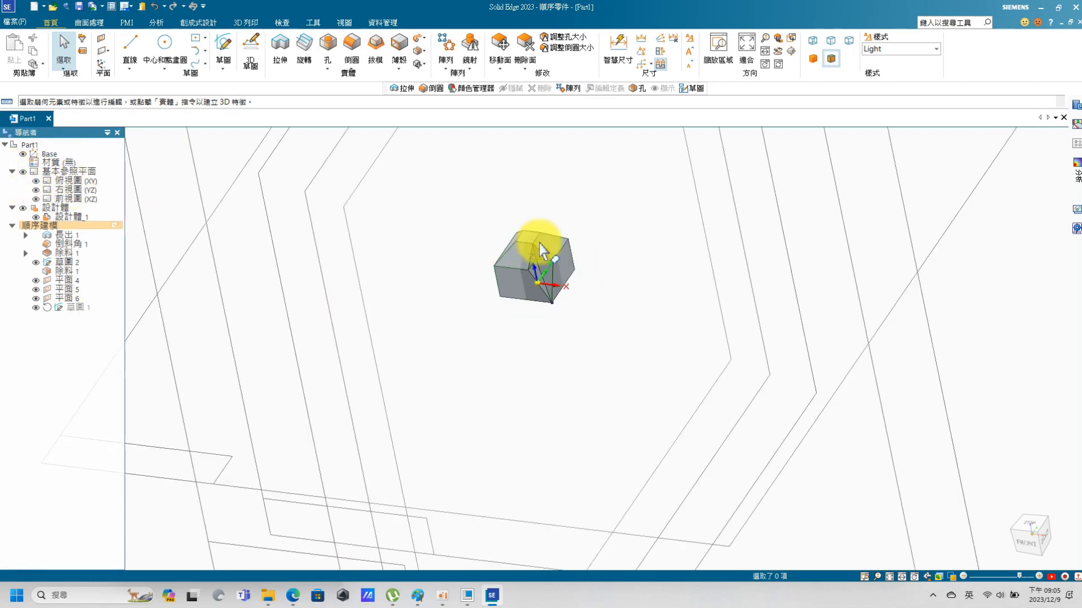
scroll(582, 213, "up", 3)
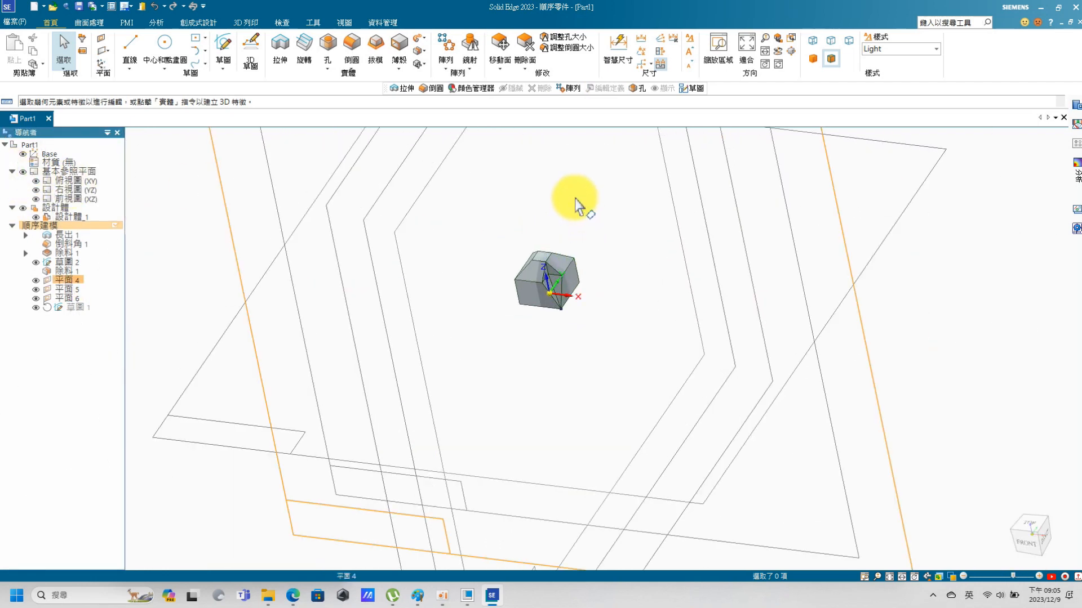
left_click(61, 270)
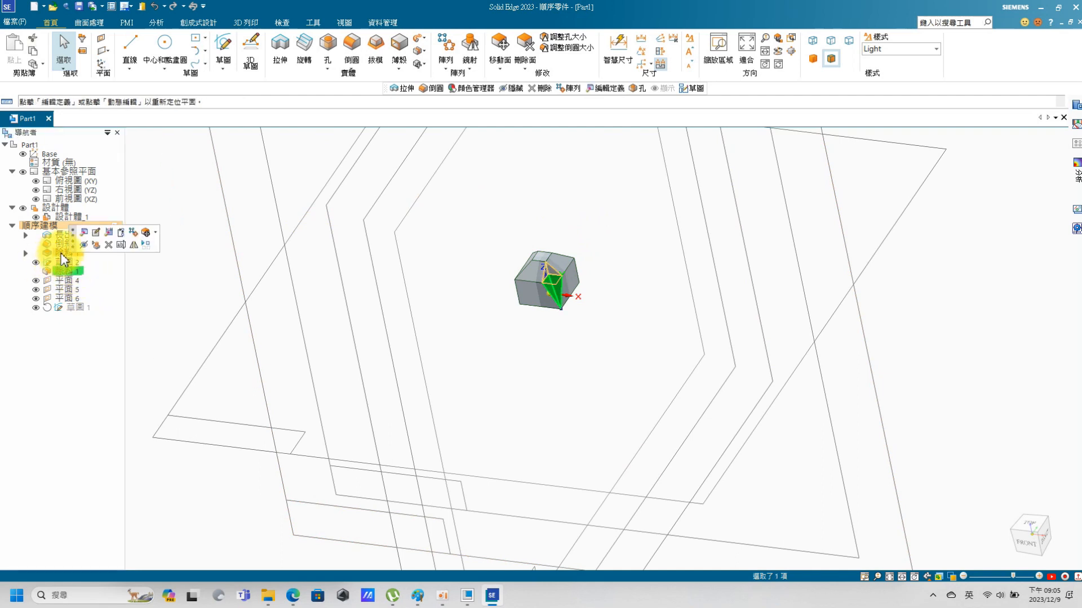
left_click(62, 253, "ctrl")
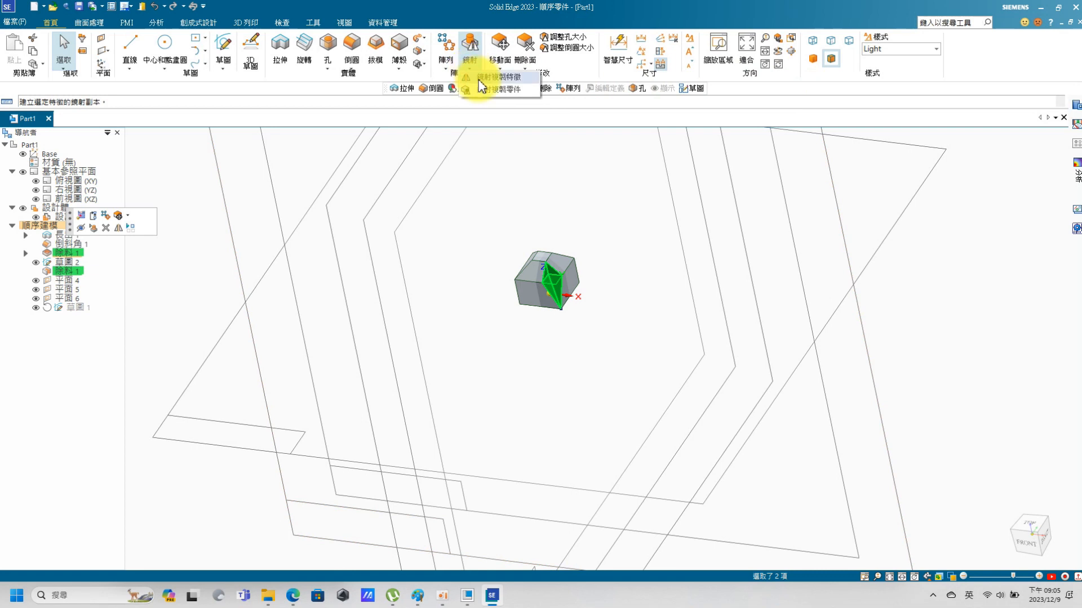
left_click(479, 79)
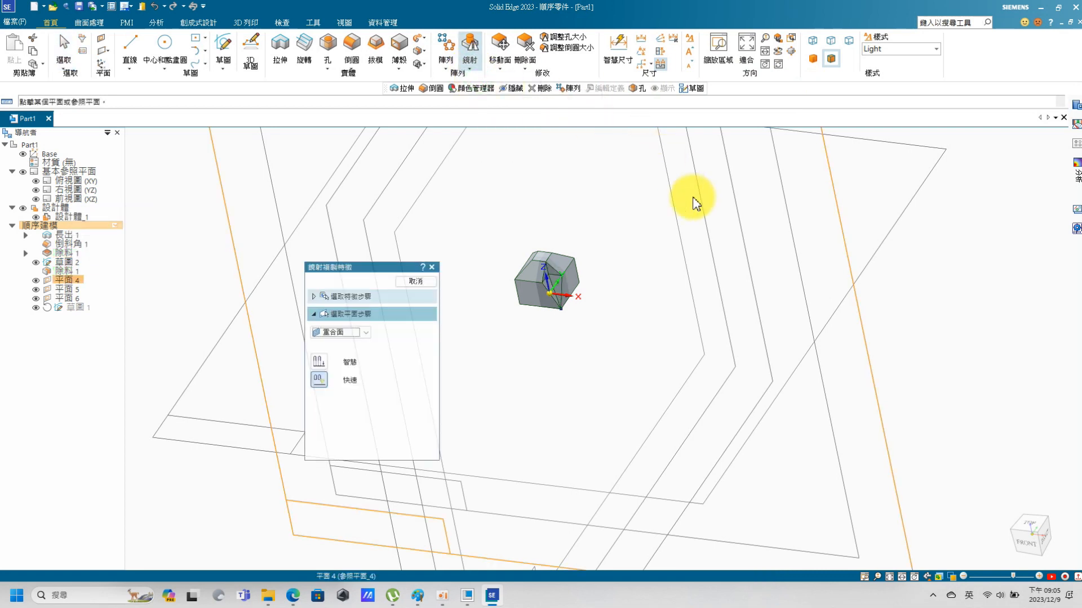
middle_click_drag(929, 309, 909, 262)
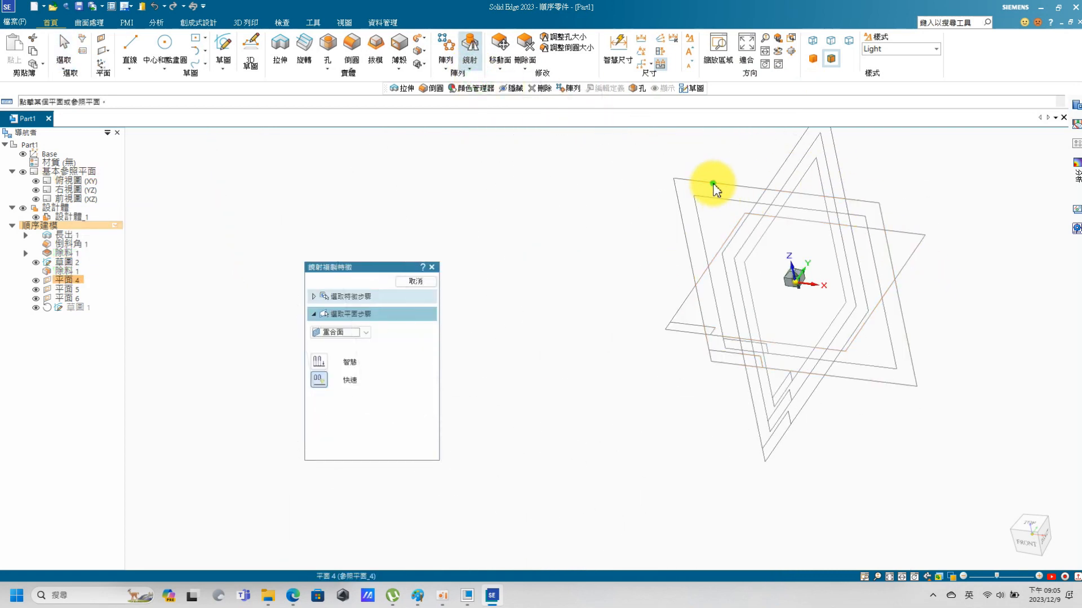
left_click(714, 185)
left_click(414, 281)
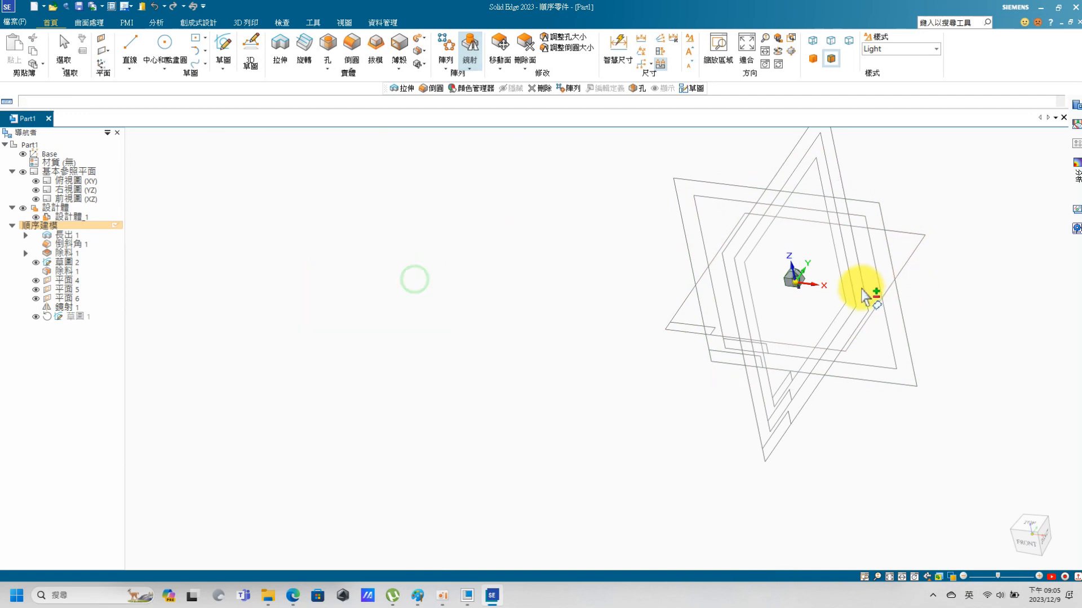
Mirror the notch cut, the lofted cutout and their first mirror copy about the YZ plane onto the two remaining corners
scroll(930, 299, "up", 6)
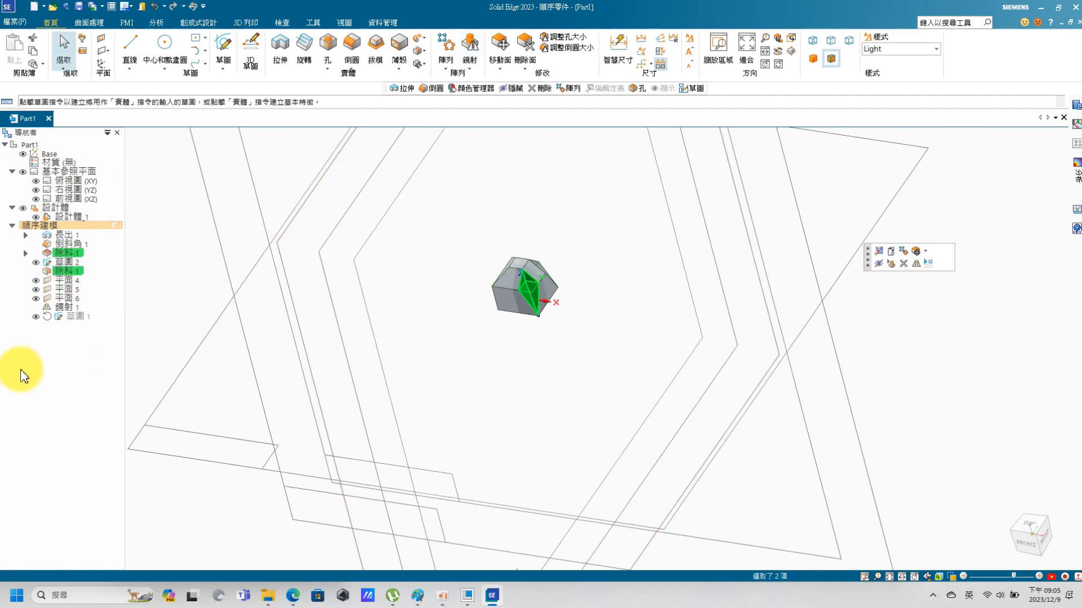
left_click(63, 308, "ctrl")
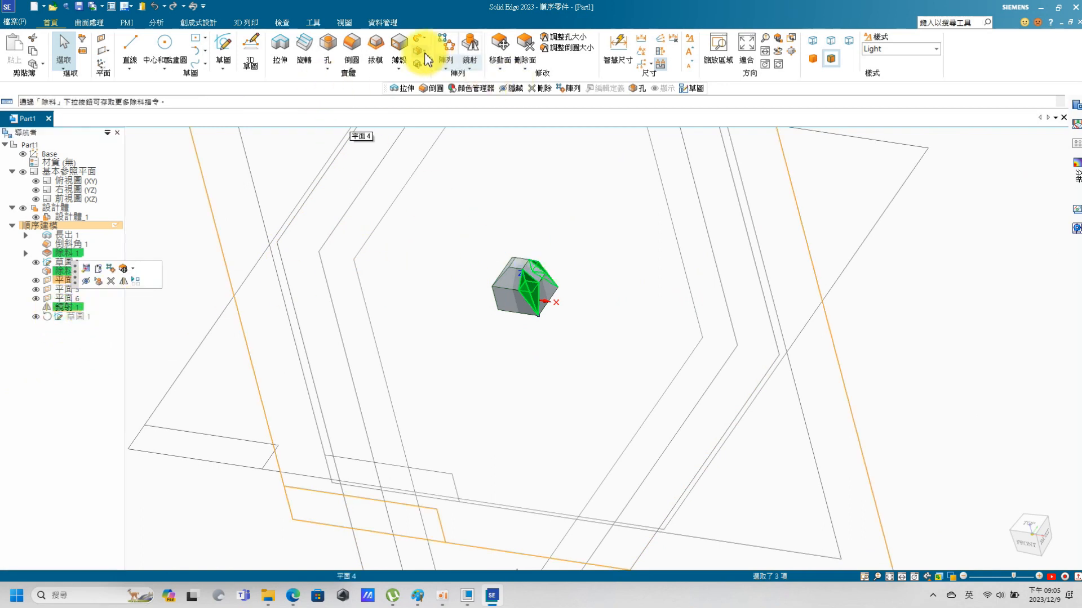
left_click(469, 67)
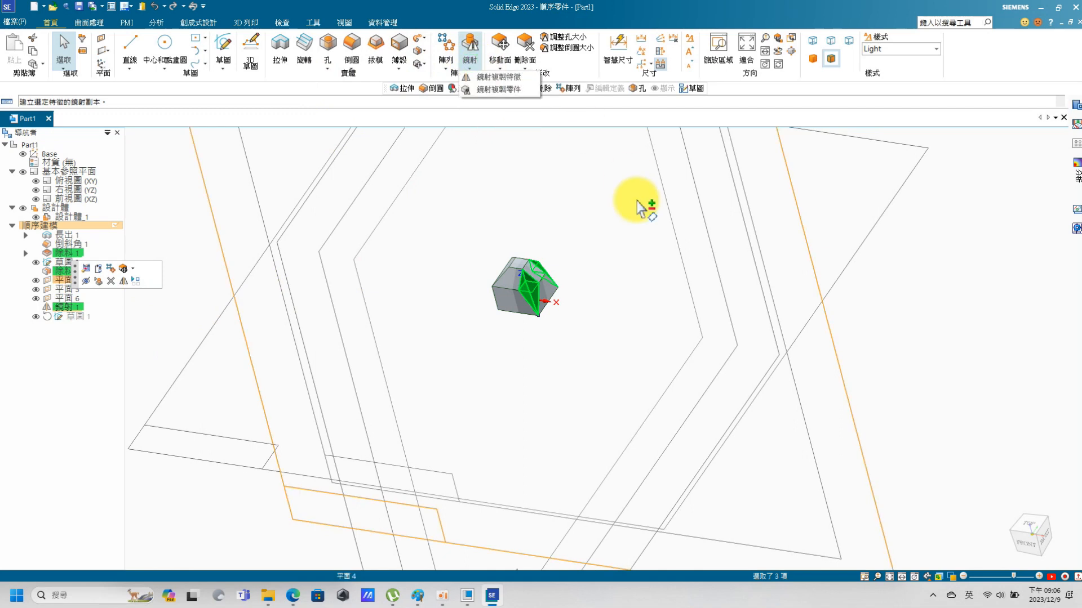
left_click(499, 77)
scroll(653, 208, "down", 5)
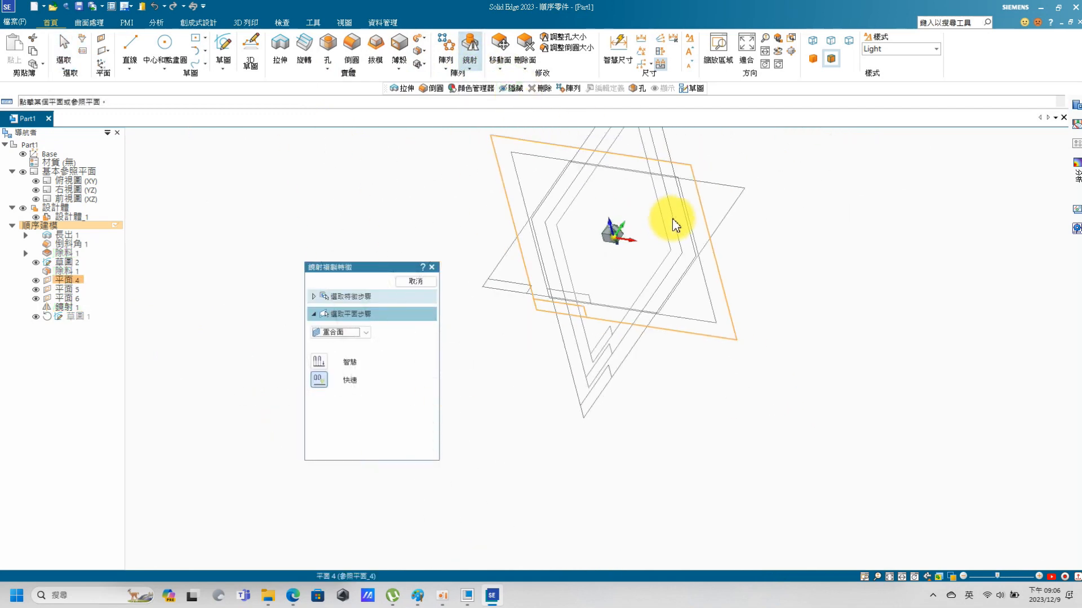
left_click(678, 158)
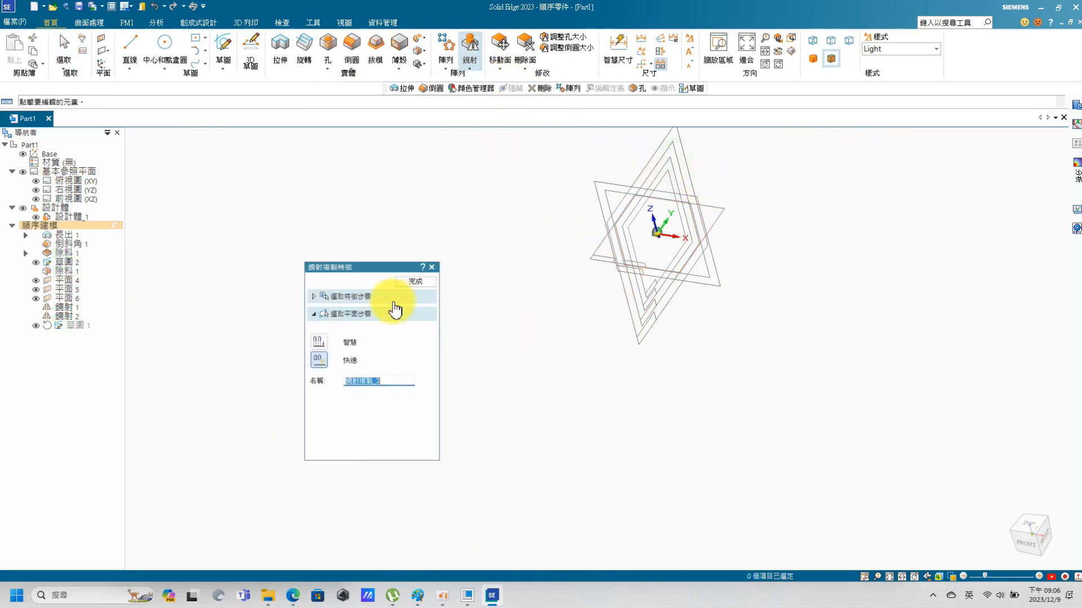
left_click(417, 282)
Hide the base reference planes and clear the feature selection
scroll(657, 235, "up", 5)
mouse_move(592, 285)
middle_mouse_down()
mouse_move(622, 309)
mouse_move(603, 295)
middle_mouse_up()
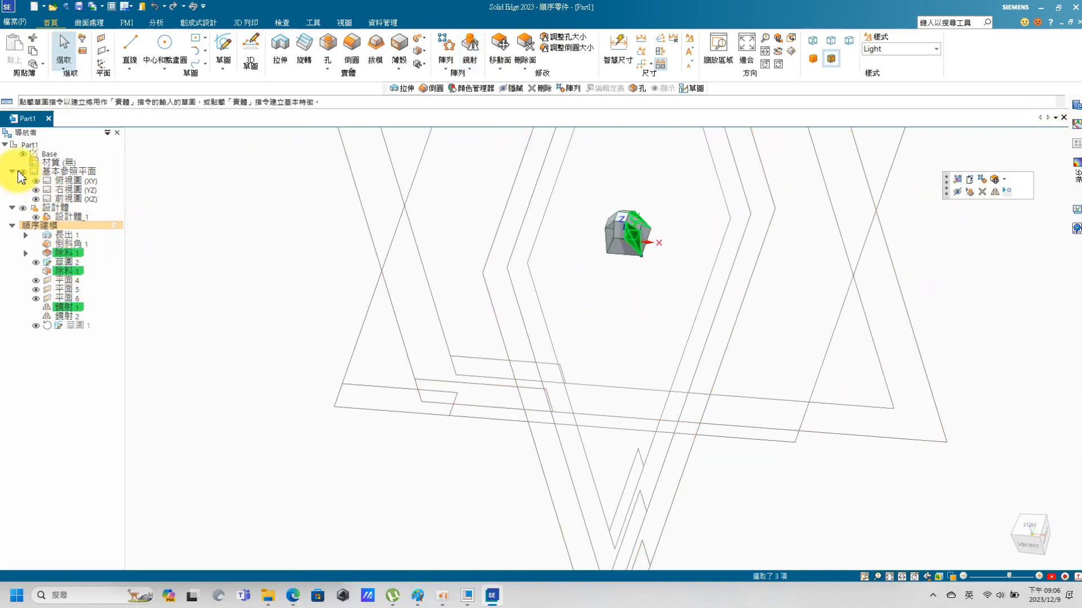
scroll(535, 213, "up", 5)
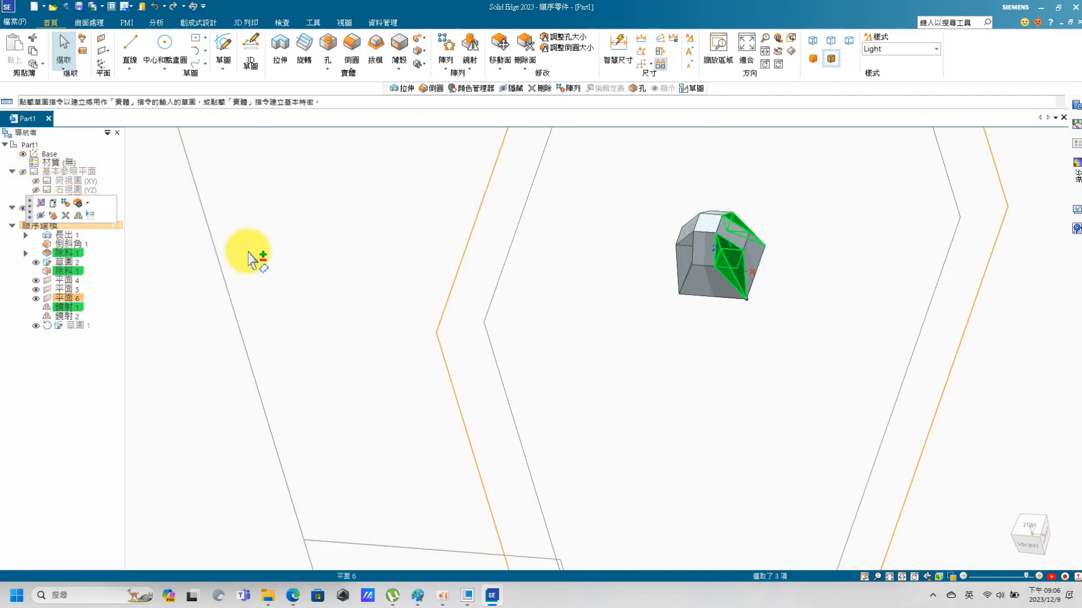
left_click(166, 355)
key("Escape")
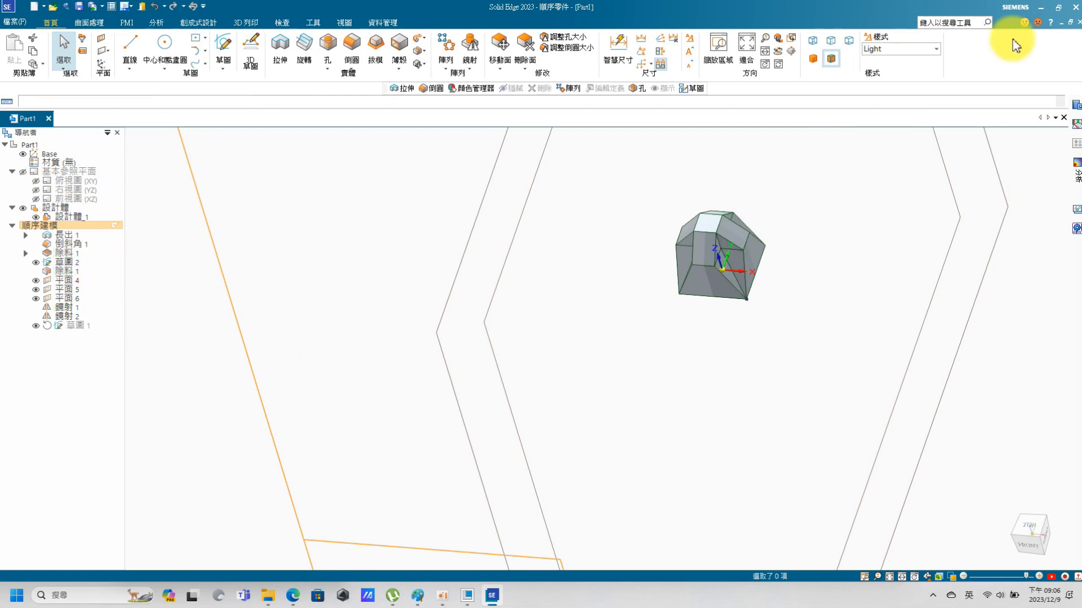
Restore the Solid Edge window beside the reference drawing and hide the base coordinate system
left_click(1058, 7)
scroll(955, 239, "up", 2)
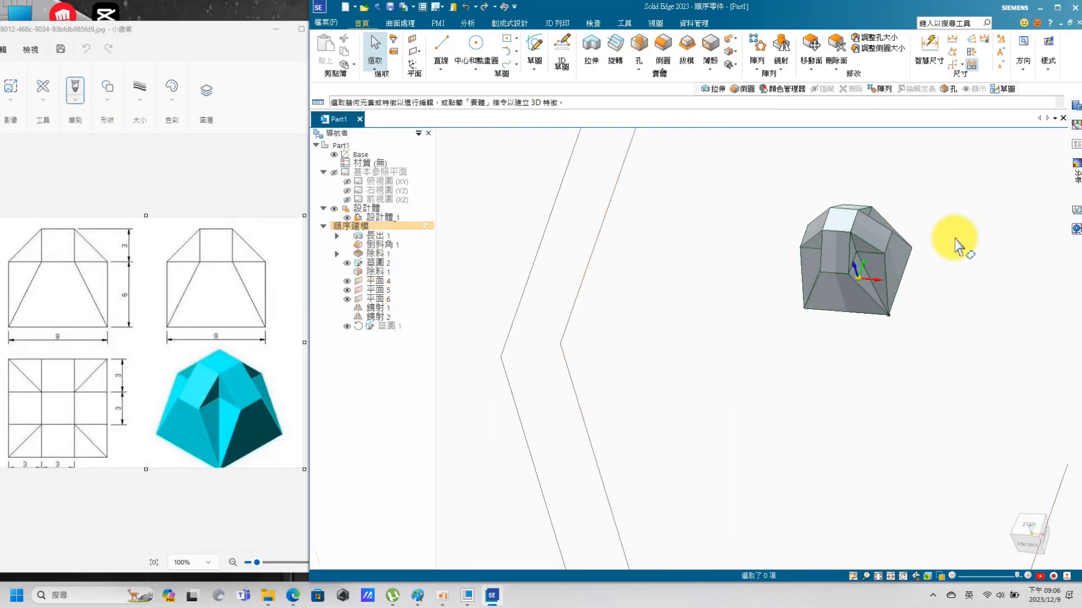
scroll(897, 242, "up", 5)
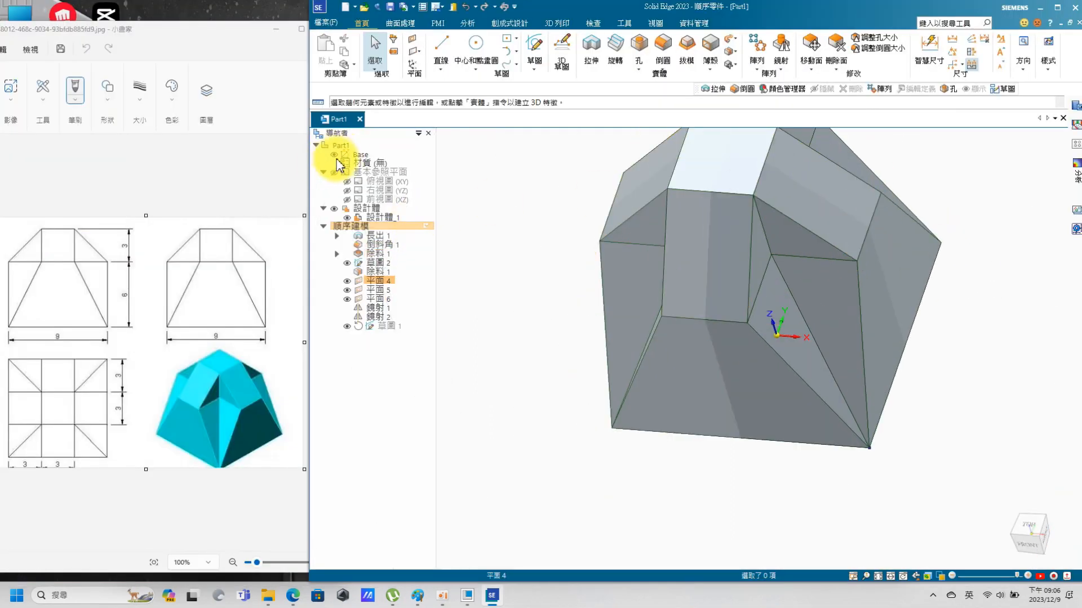
scroll(839, 242, "down", 4)
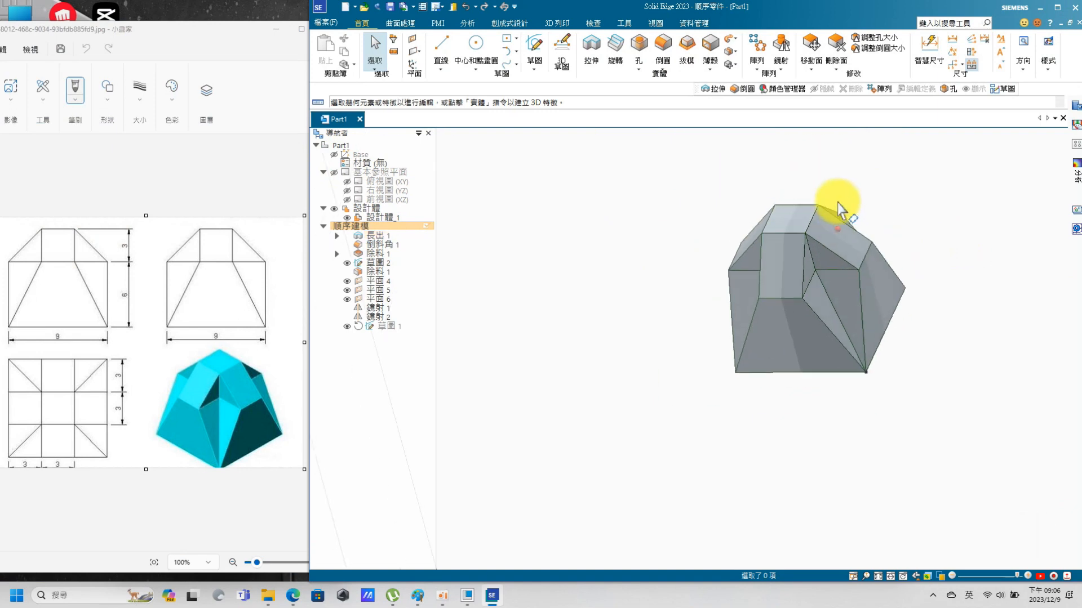
middle_click_drag(958, 226, 924, 259)
scroll(924, 259, "down", 3)
scroll(953, 234, "up", 1)
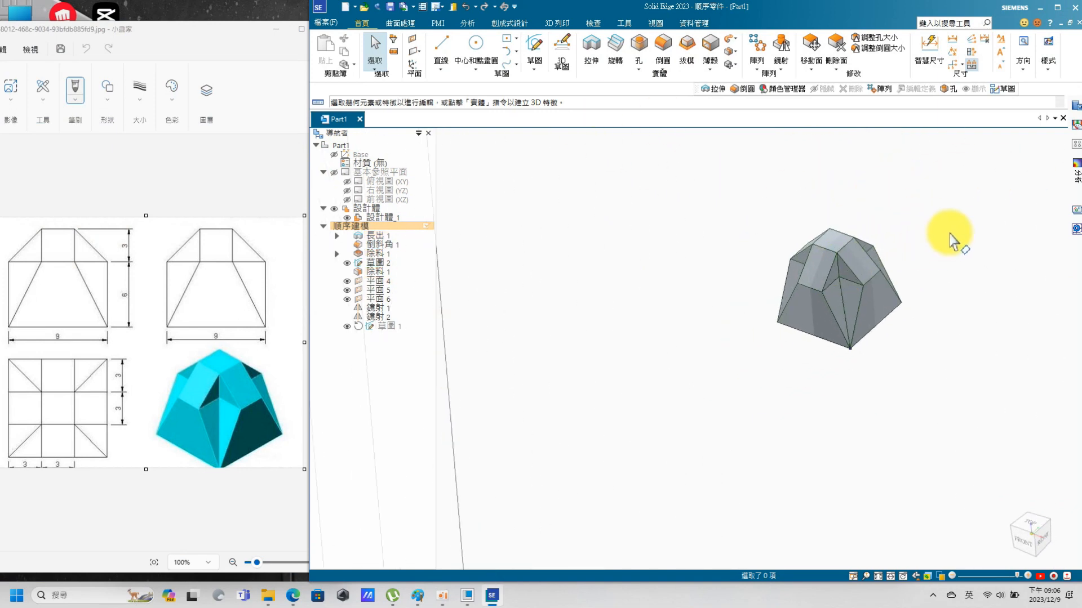
Hide the three added coincident planes so only the finished block is shown
left_click(384, 284)
left_click(382, 299, "shift")
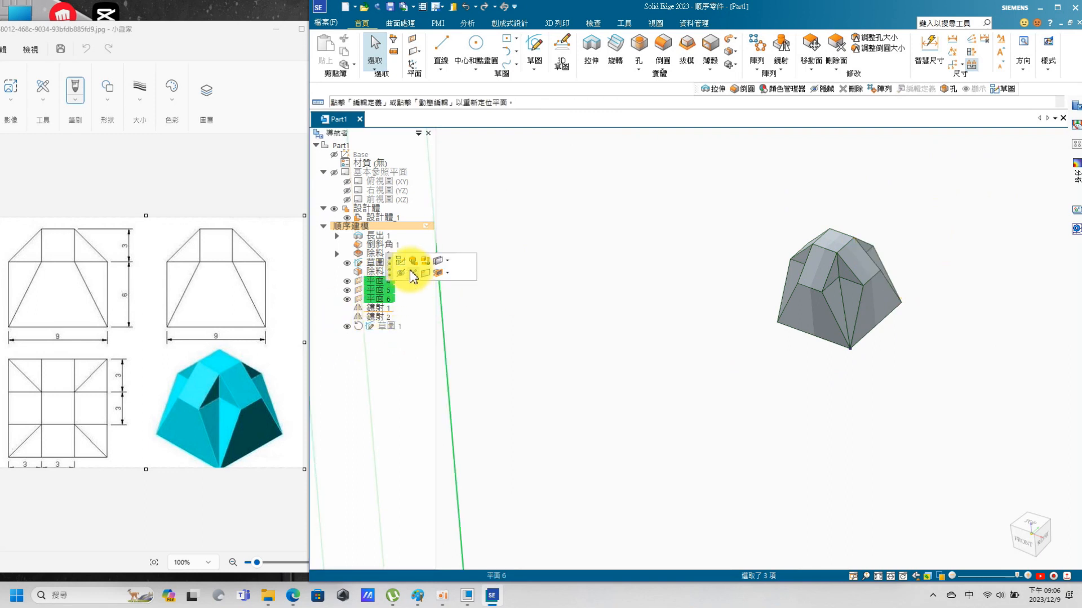
left_click(411, 272)
scroll(901, 285, "up", 4)
middle_click_drag(841, 321, 864, 295)
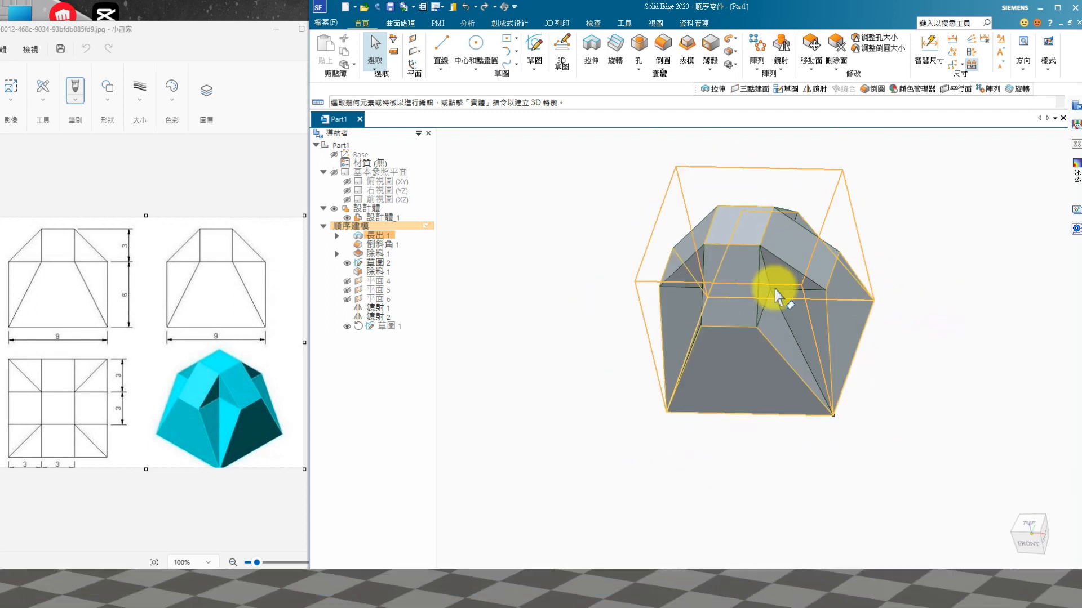